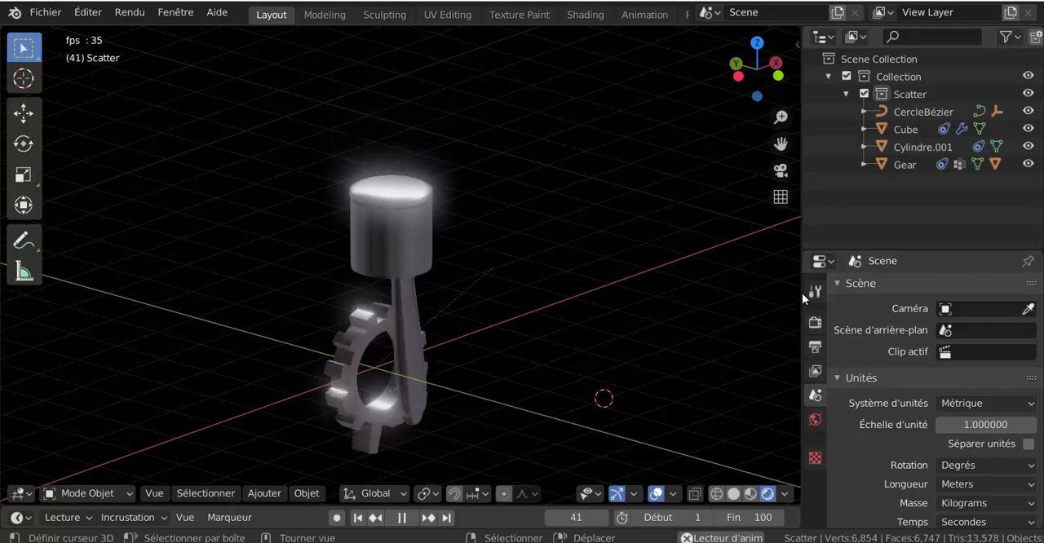
pyautogui.moveTo(802, 293); pyautogui.dragTo(780, 297)
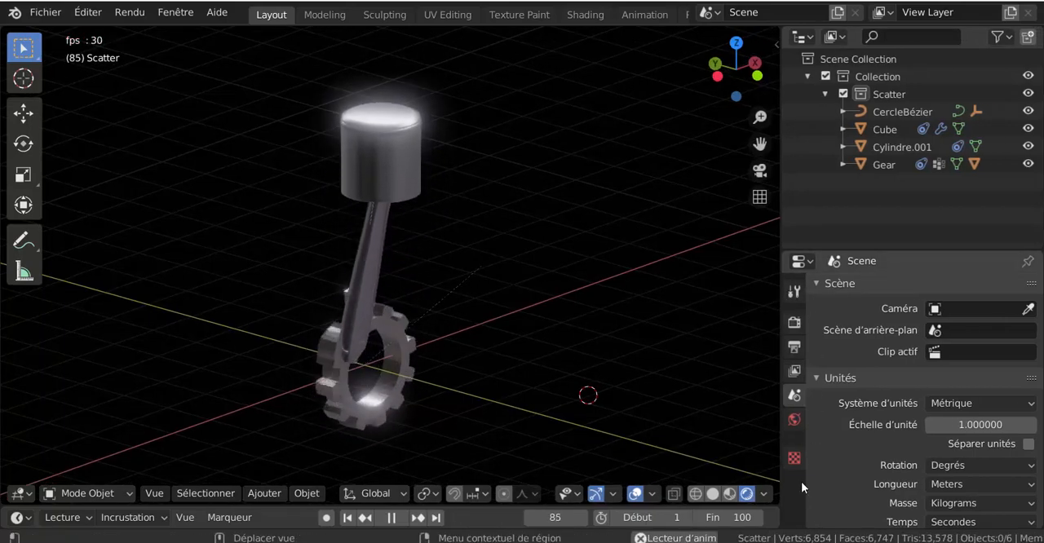
pyautogui.click(794, 292)
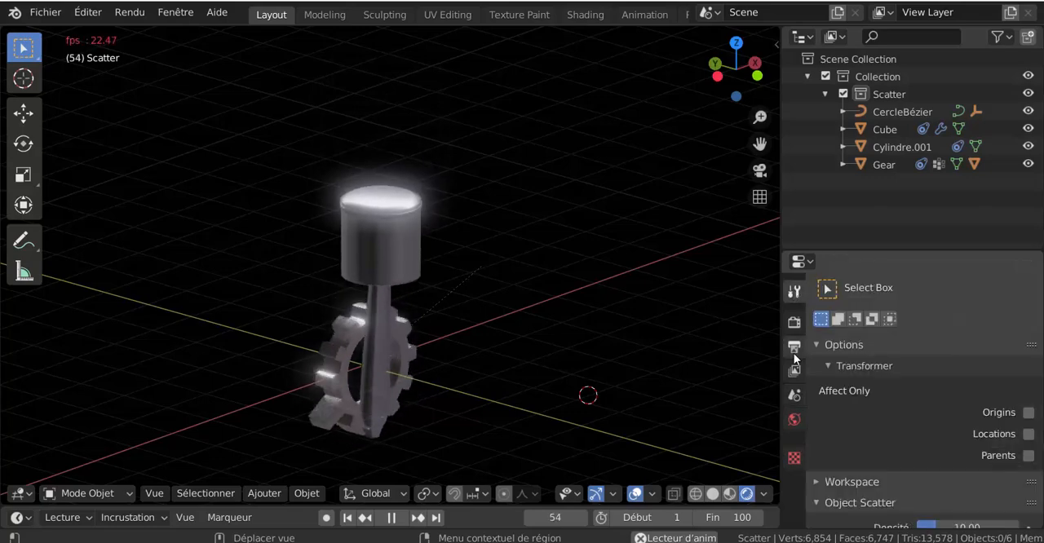
pyautogui.click(794, 325)
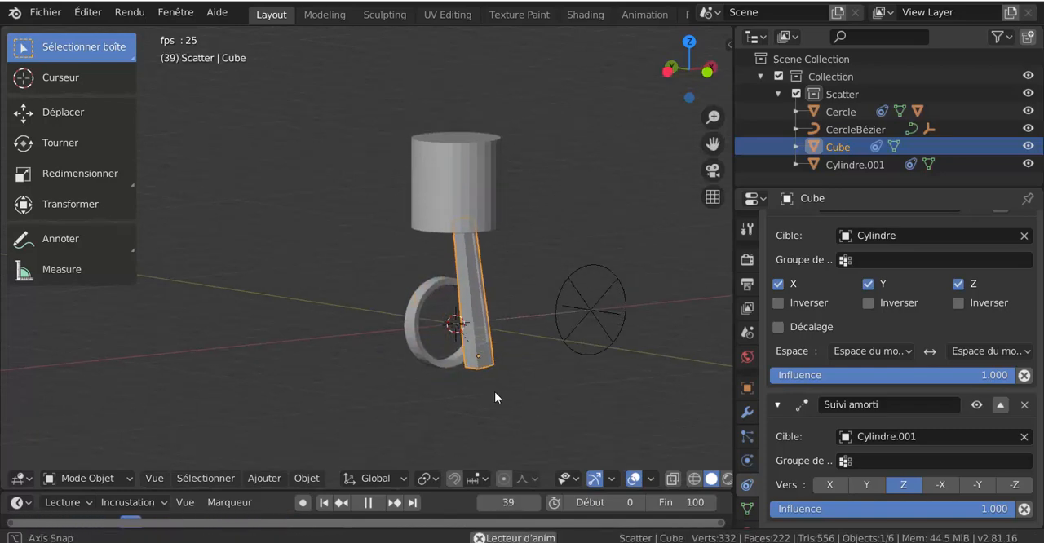
pyautogui.moveTo(494, 391); pyautogui.dragTo(479, 372, button='middle')
pyautogui.scroll(1, 531, 309)
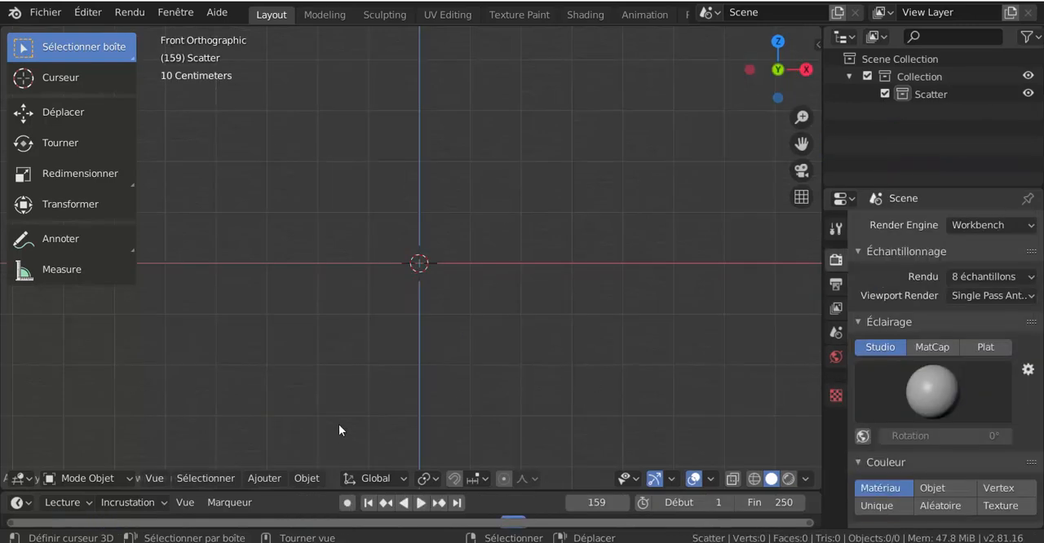
# Set the animation frame range to start at frame 0 and end at frame 100
pyautogui.click(259, 478)
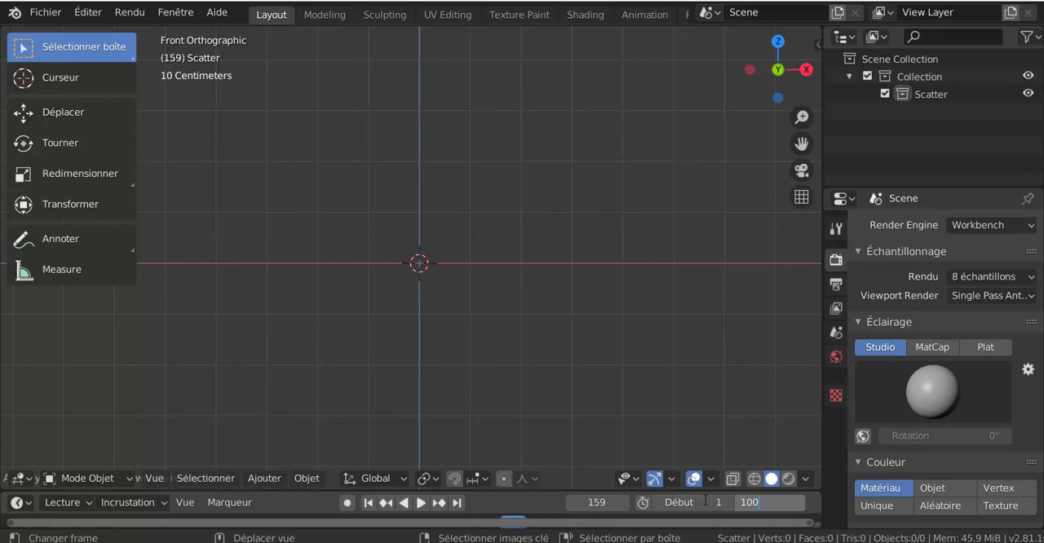
pyautogui.press('Return')
# Add a Bézier circle curve at the origin and rotate it 90° about the X axis
pyautogui.click(264, 478)
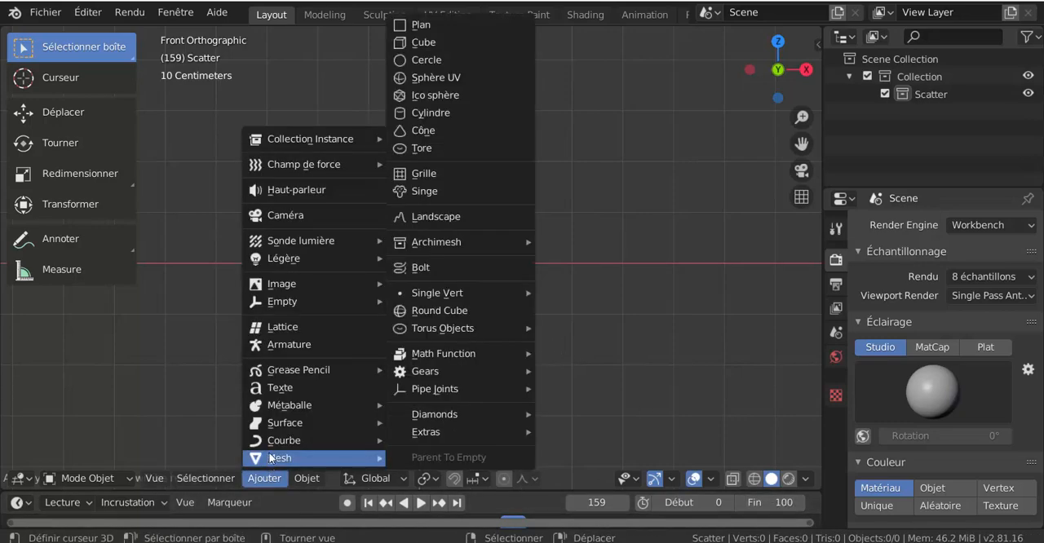
pyautogui.moveTo(271, 441)
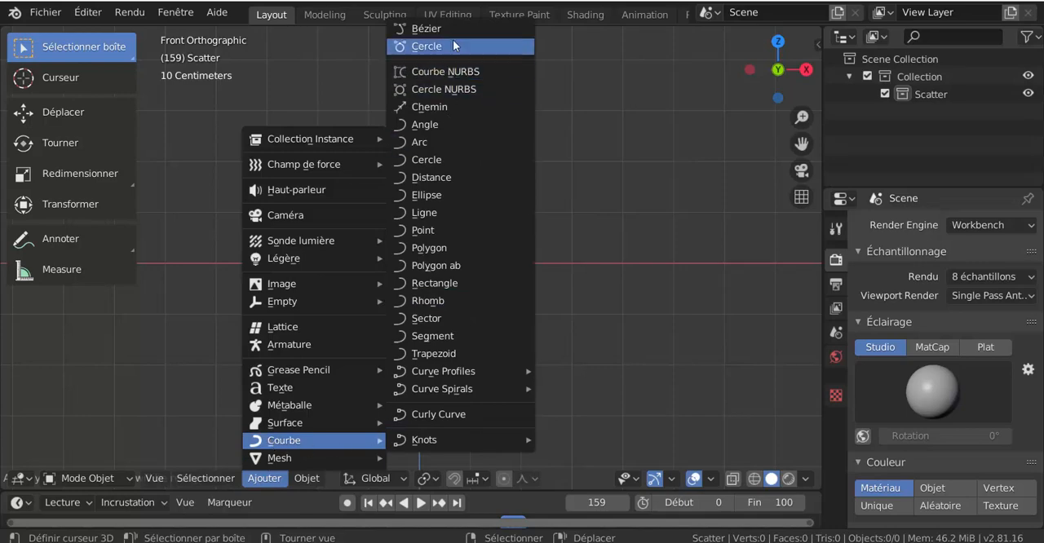
pyautogui.click(479, 46)
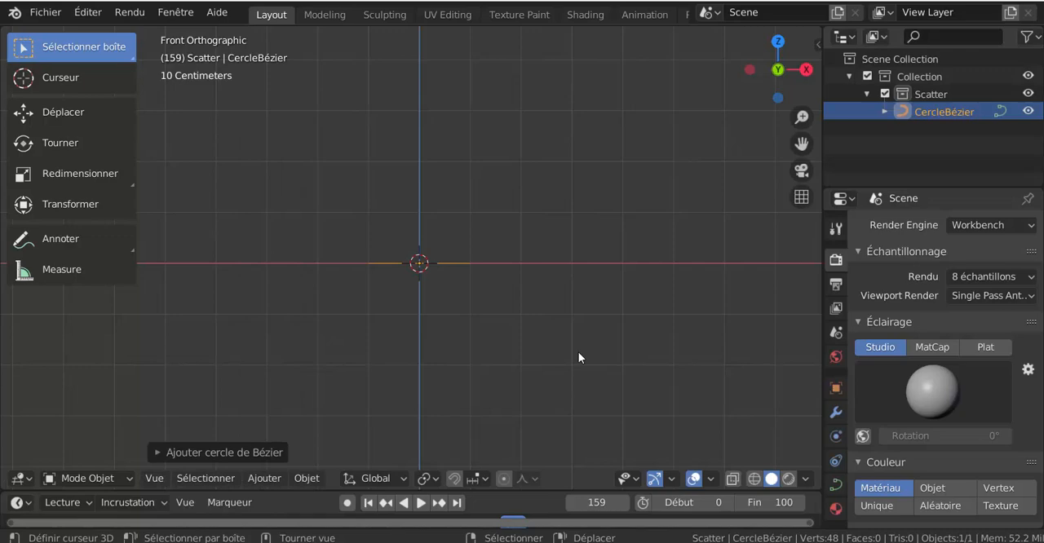
pyautogui.write('rx')
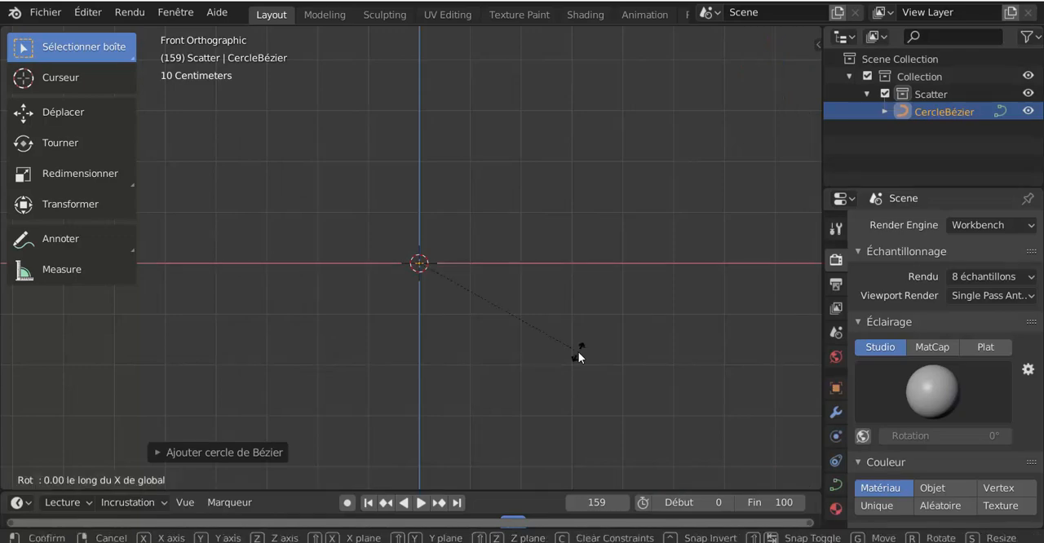
pyautogui.write('90')
pyautogui.press('Return')
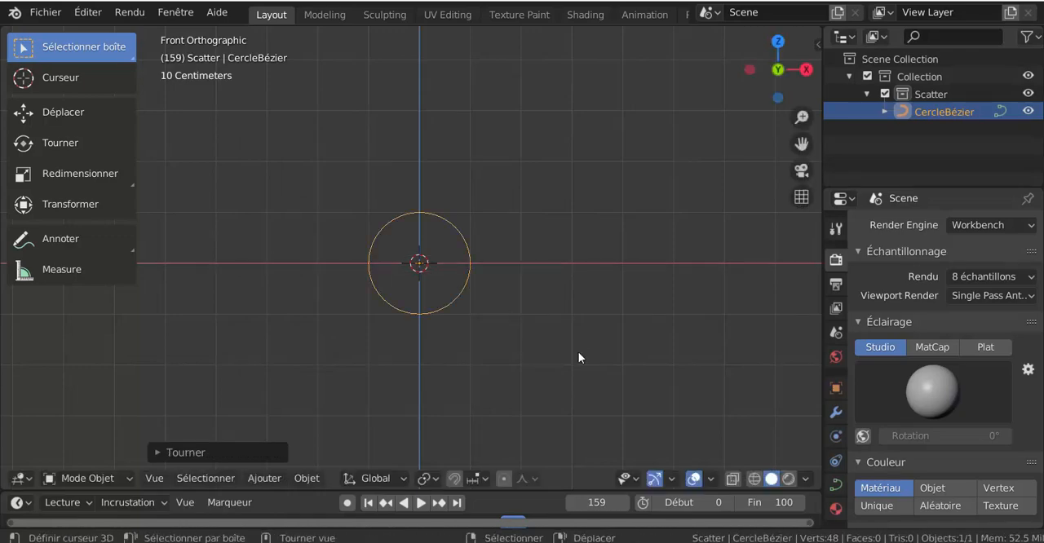
# Add an Axe pleins empty at the centre of the Bézier circle and rotate it about the X axis
pyautogui.click(305, 479)
pyautogui.moveTo(266, 478)
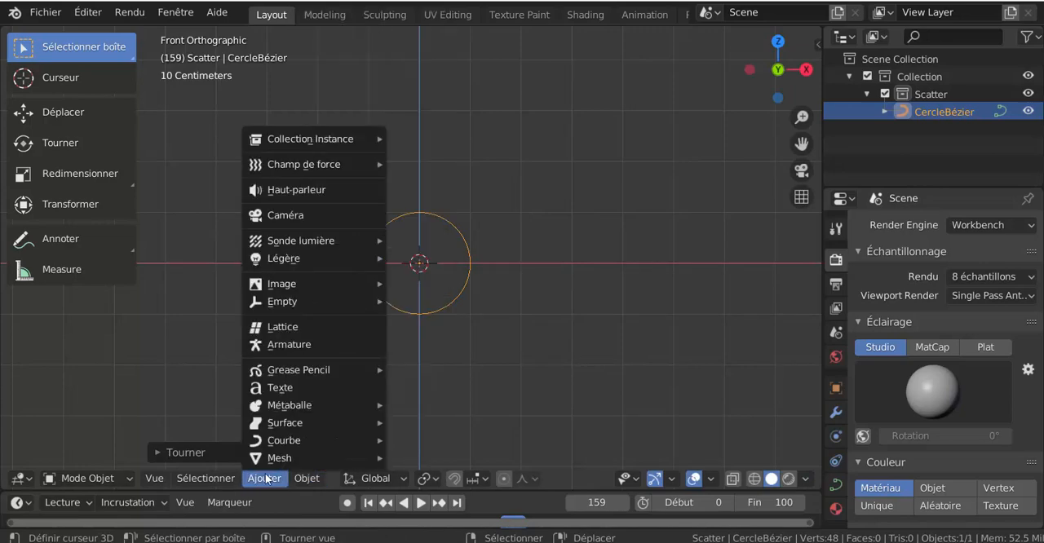
pyautogui.moveTo(281, 302)
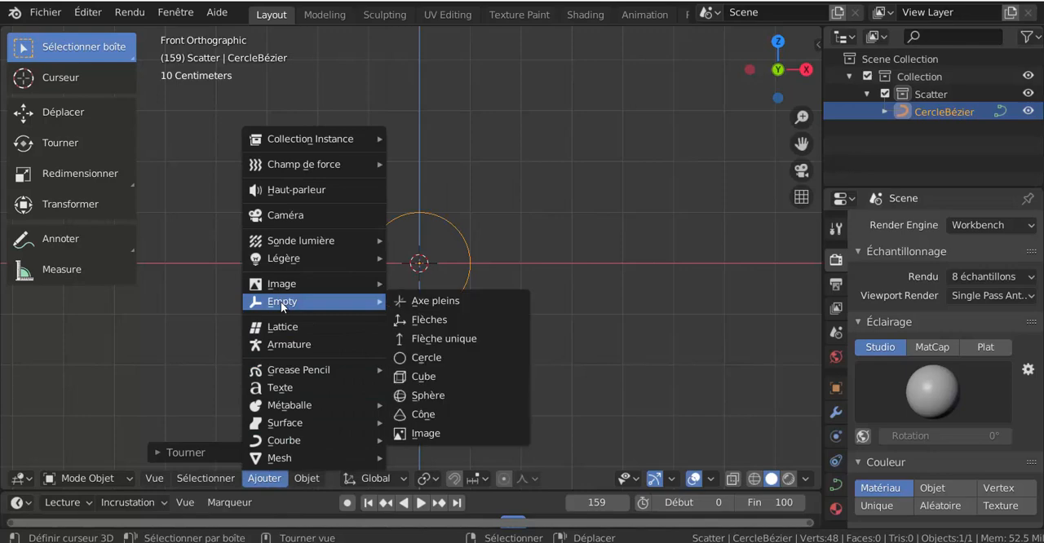
pyautogui.click(444, 301)
pyautogui.press('r')
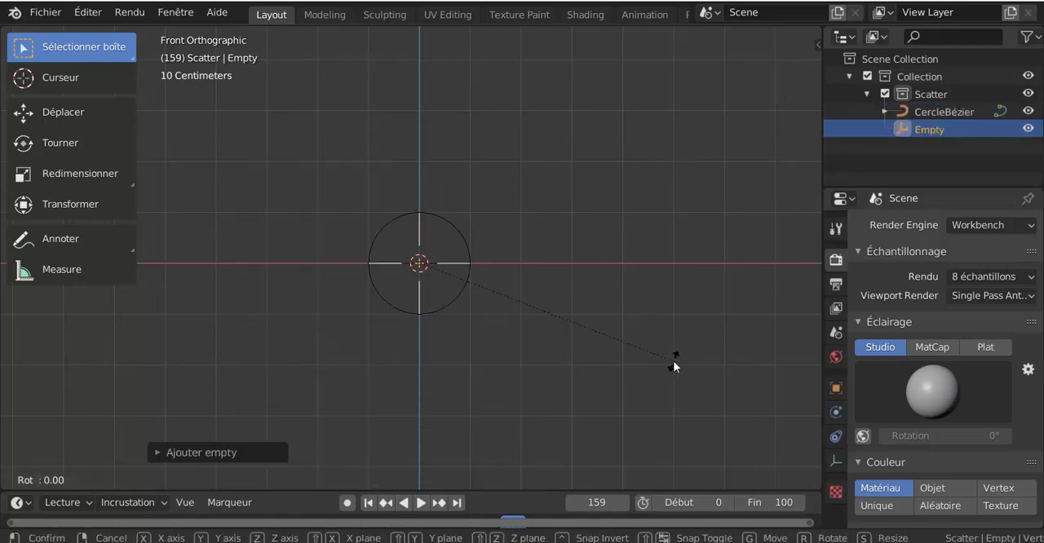
pyautogui.press('x')
pyautogui.press('Return')
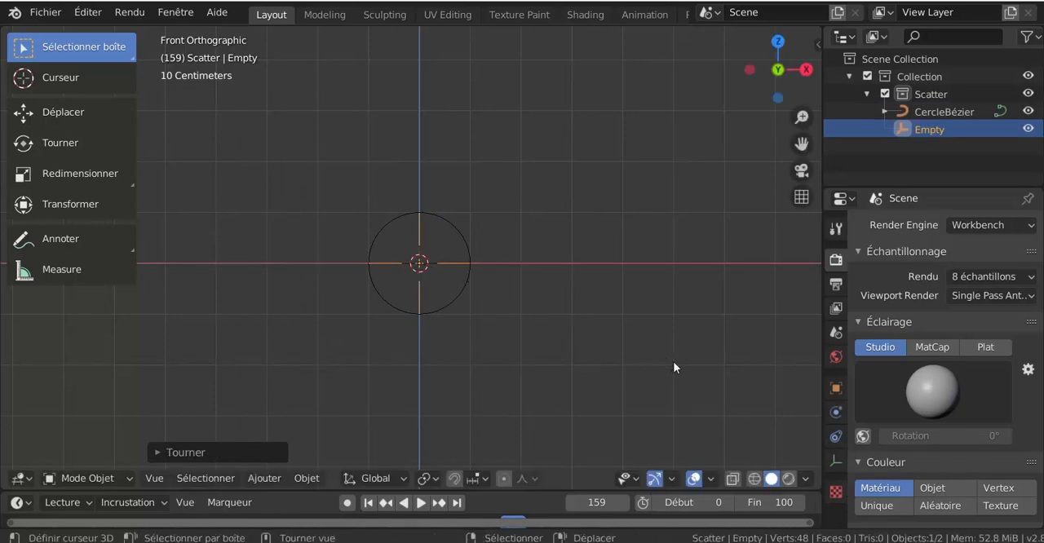
# Parent the empty to the Bézier circle with the Suivre chemin option
pyautogui.scroll(2, 467, 276)
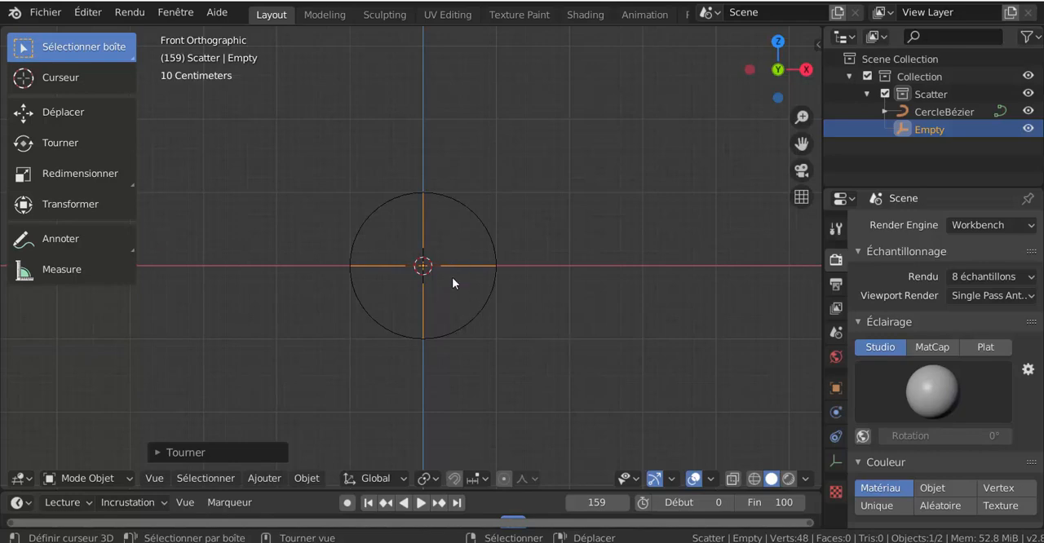
pyautogui.scroll(1, 428, 289)
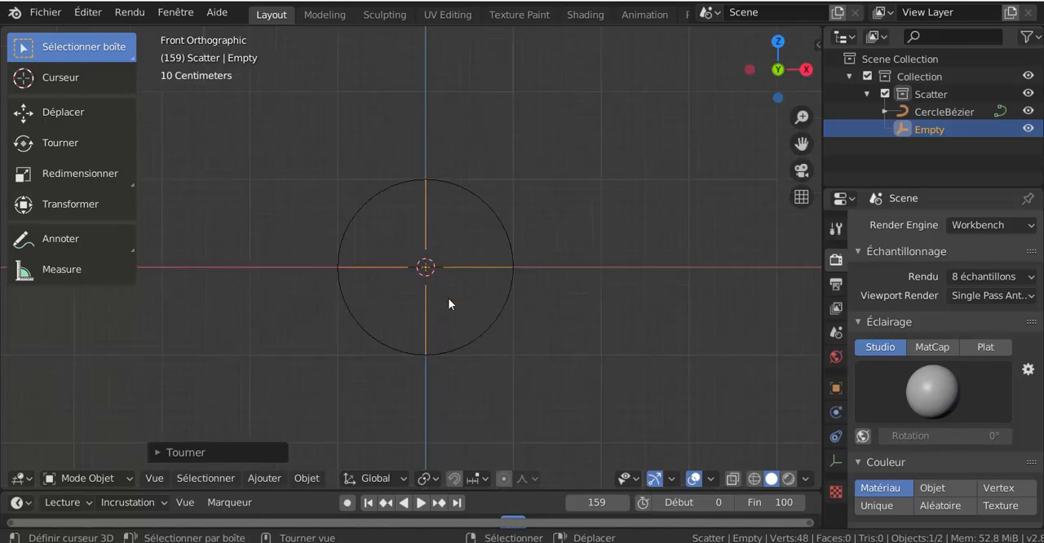
pyautogui.keyDown('shift'); pyautogui.click(495, 313); pyautogui.keyUp('shift')
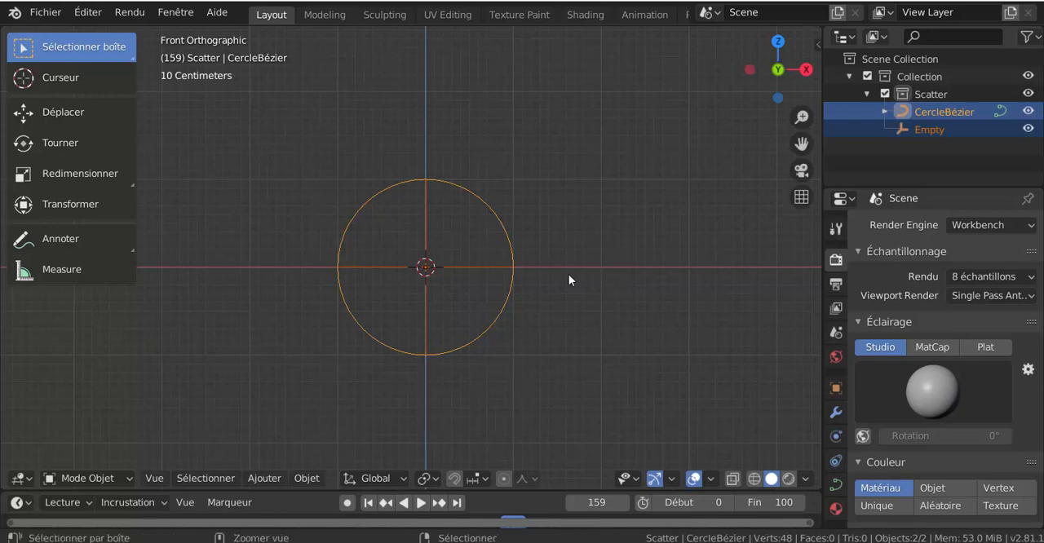
pyautogui.hotkey('ctrl', 'p')
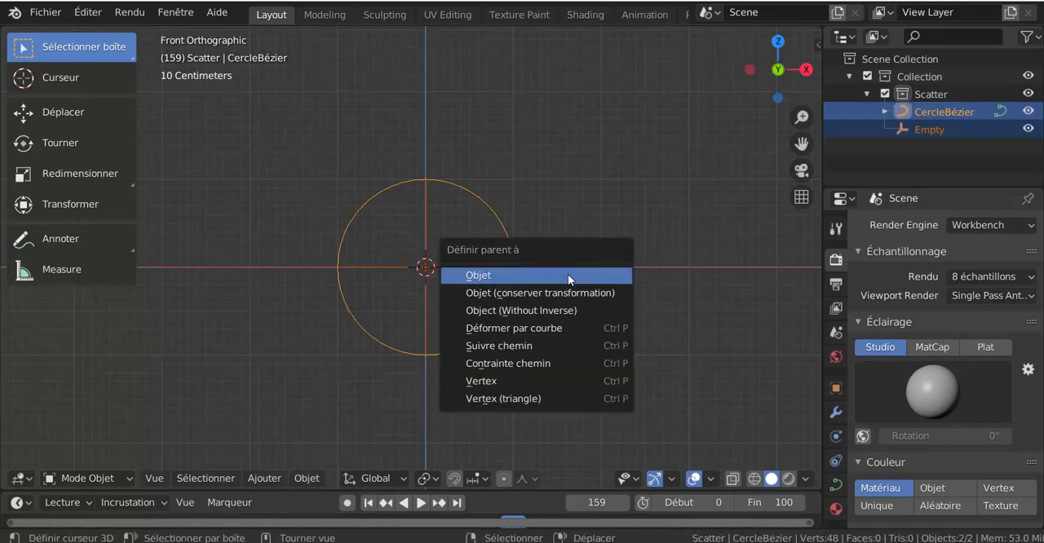
pyautogui.click(523, 349)
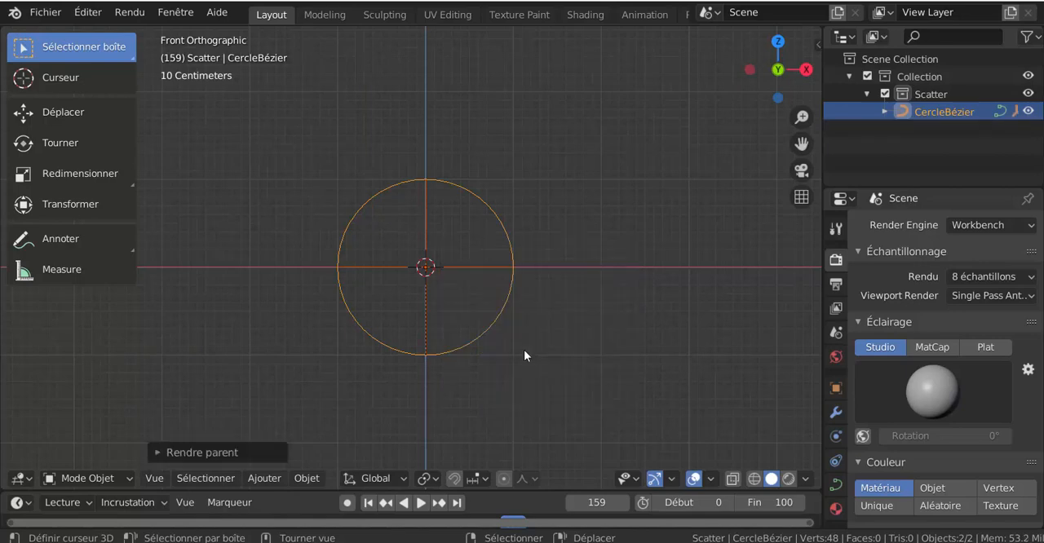
# Play the animation and check the empty's movement on the circle in perspective, returning to the front view
pyautogui.click(421, 503)
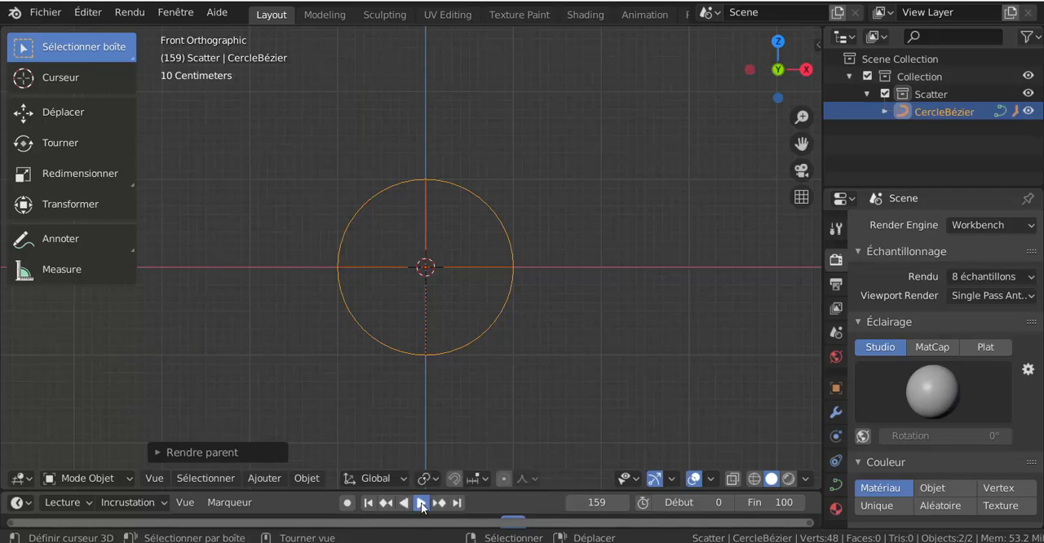
pyautogui.moveTo(425, 399); pyautogui.dragTo(520, 414, button='middle')
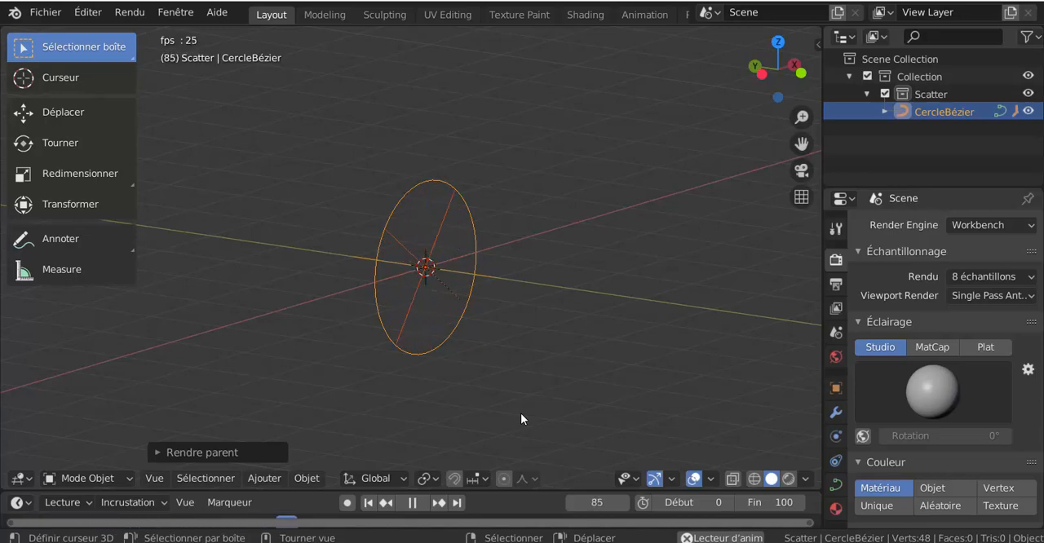
pyautogui.press('KP_1')
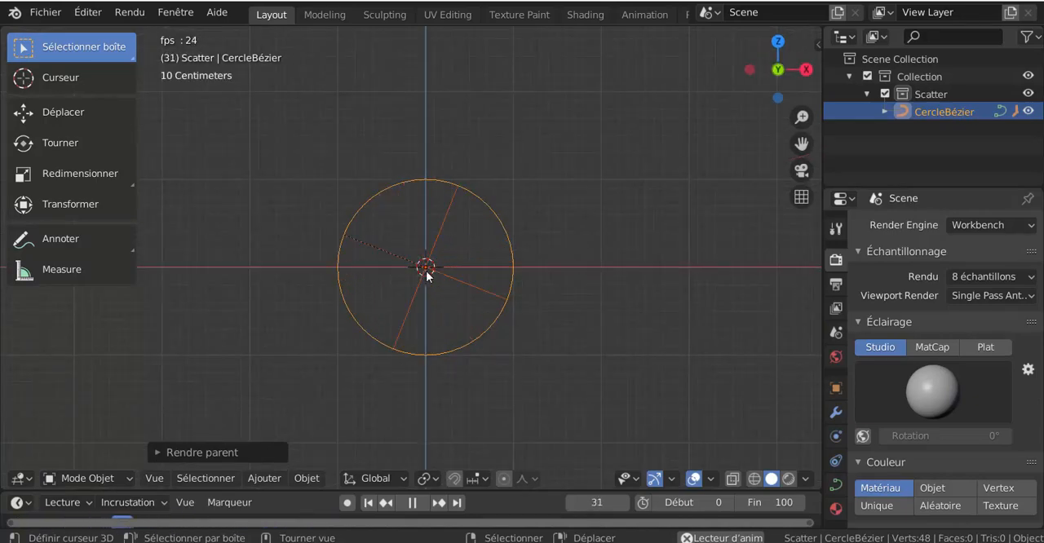
# Move the Bézier circle with its empty well away from the origin in the positive X direction, centred on the X axis
pyautogui.press('g')
pyautogui.click(693, 298)
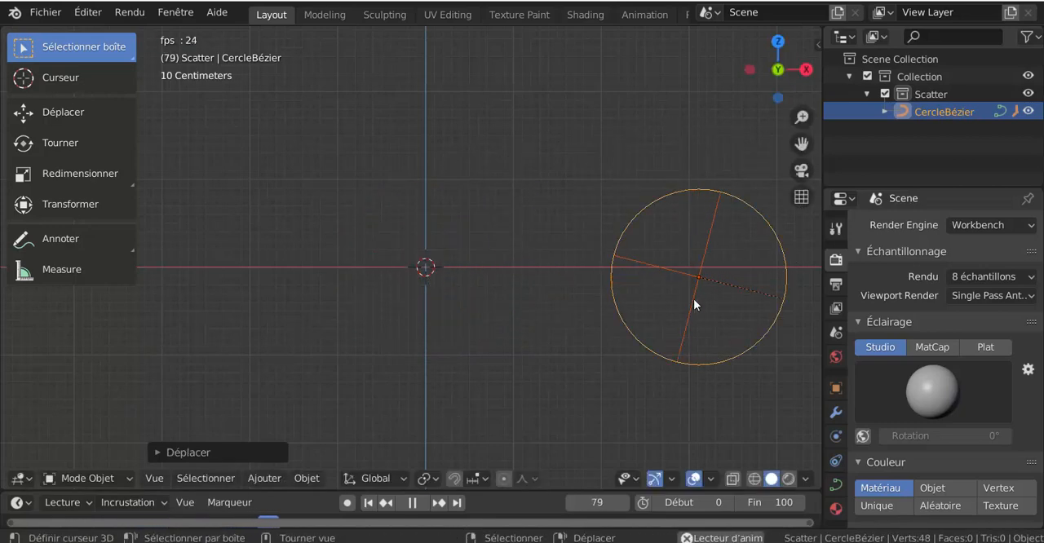
pyautogui.scroll(-3, 653, 310)
pyautogui.press('g')
pyautogui.click(693, 342)
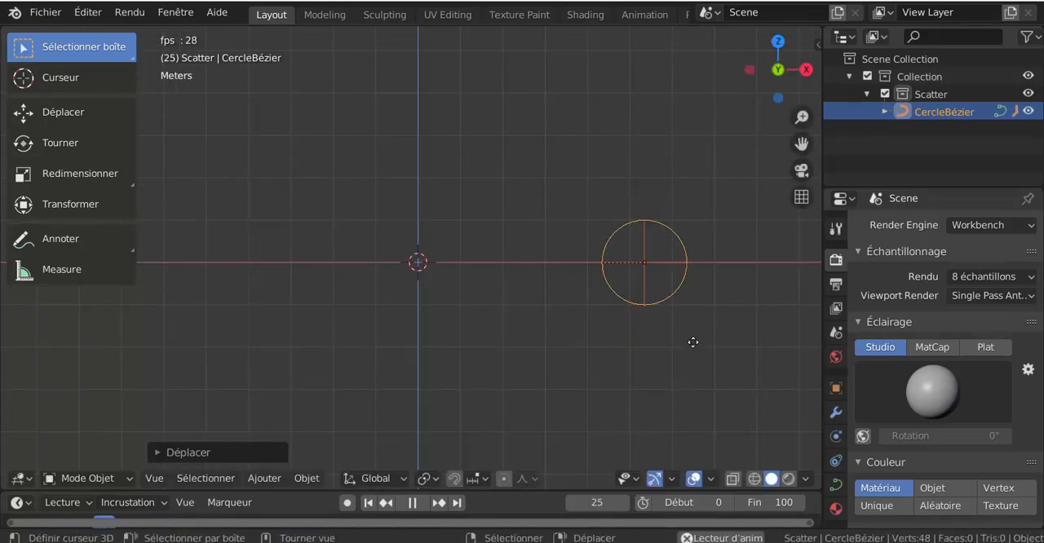
pyautogui.scroll(3, 482, 286)
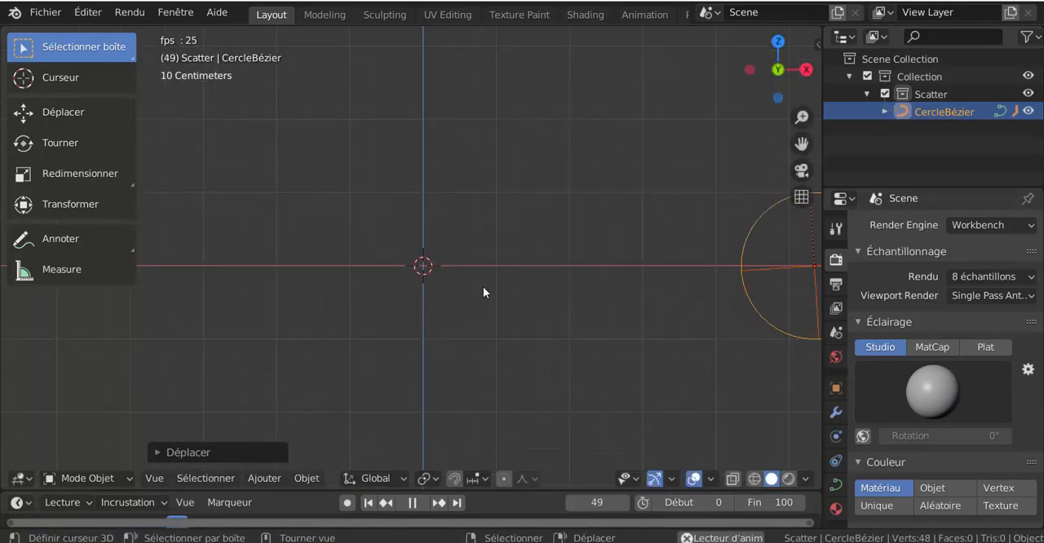
# Stop the animation playback and return to frame 0
pyautogui.click(412, 502)
pyautogui.scroll(-3, 528, 278)
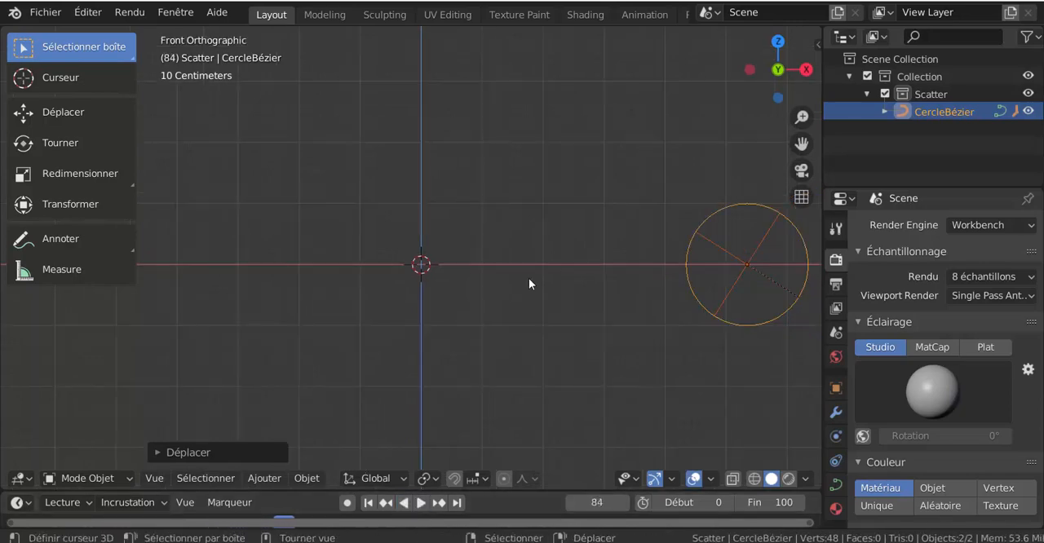
pyautogui.click(367, 503)
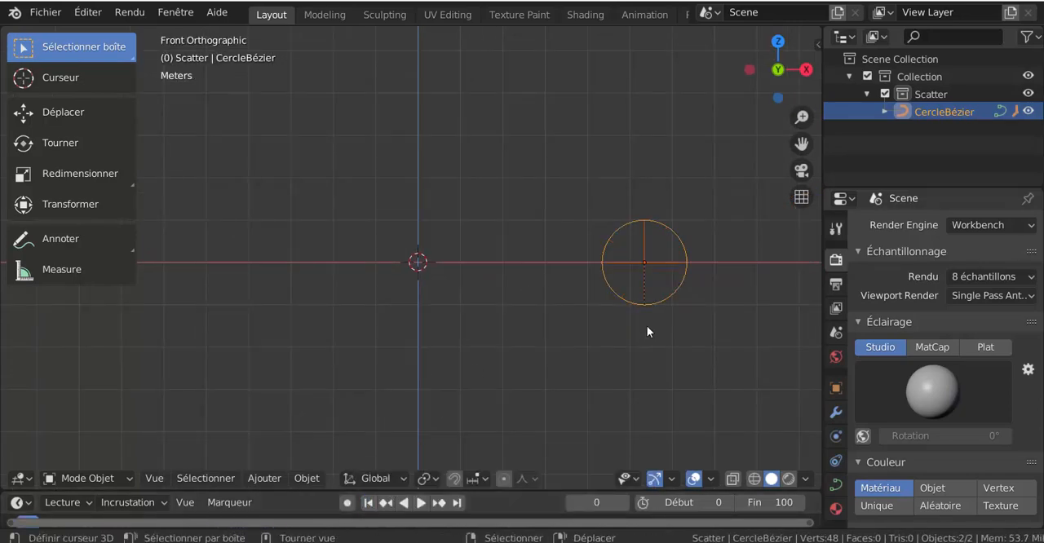
# Add a mesh circle at the origin and rotate it 90° about the X axis
pyautogui.scroll(2, 667, 316)
pyautogui.scroll(1, 667, 312)
pyautogui.keyDown('shift'); pyautogui.moveTo(667, 312); pyautogui.dragTo(505, 310); pyautogui.keyUp('shift')
pyautogui.keyDown('shift'); pyautogui.moveTo(505, 310); pyautogui.dragTo(471, 310, button='middle'); pyautogui.keyUp('shift')
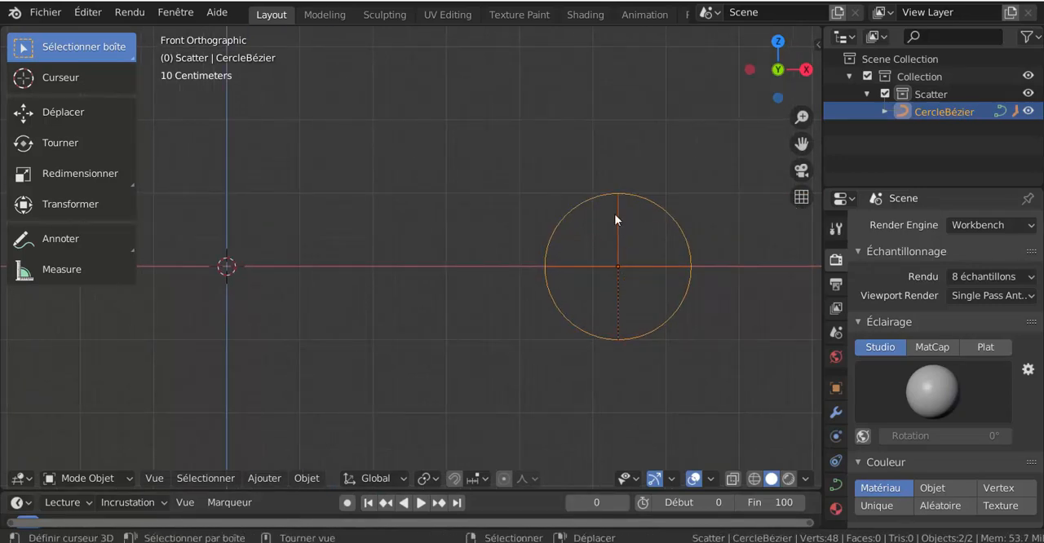
pyautogui.keyDown('shift'); pyautogui.moveTo(337, 272); pyautogui.dragTo(508, 273, button='middle'); pyautogui.keyUp('shift')
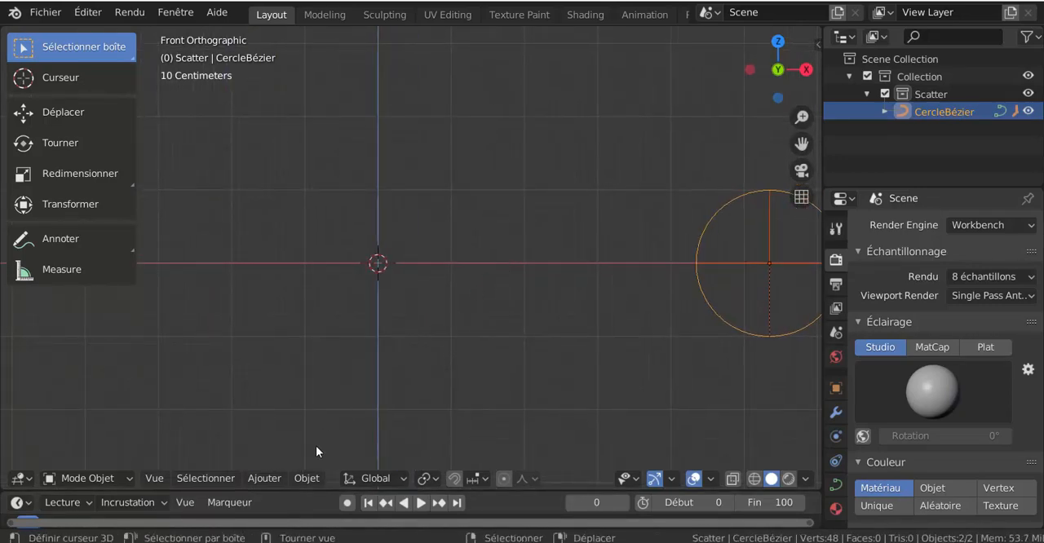
pyautogui.click(297, 481)
pyautogui.moveTo(263, 480)
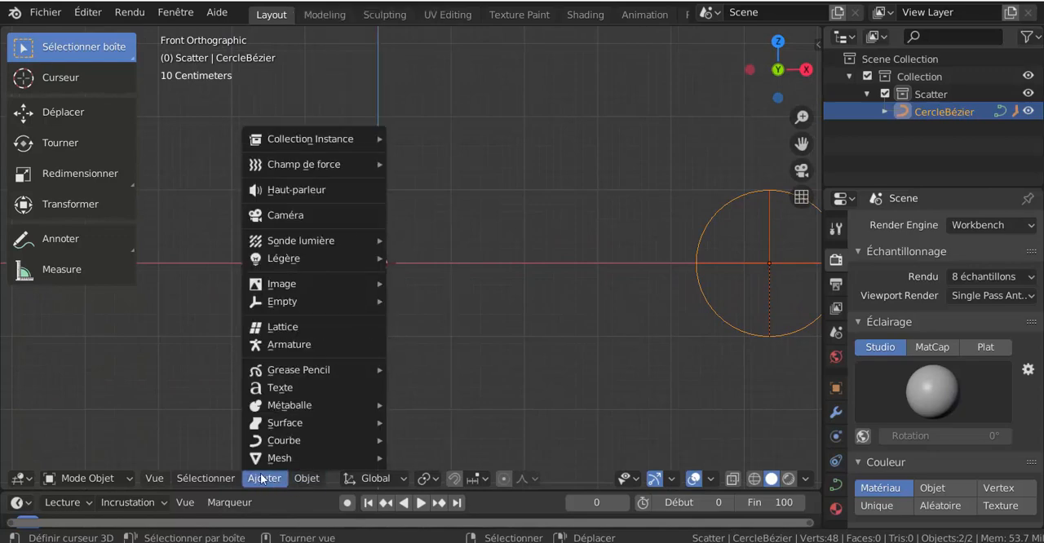
pyautogui.moveTo(276, 458)
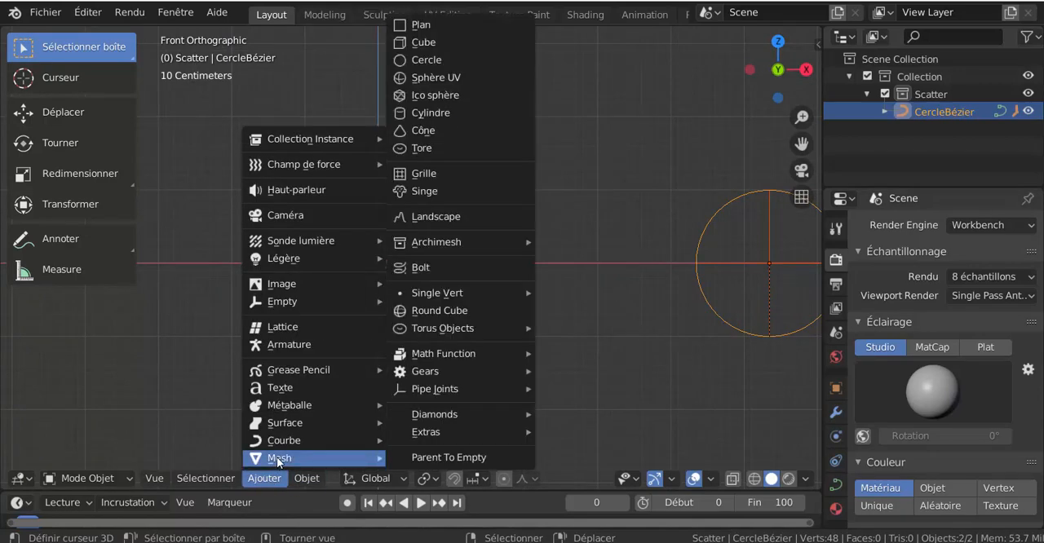
pyautogui.click(478, 64)
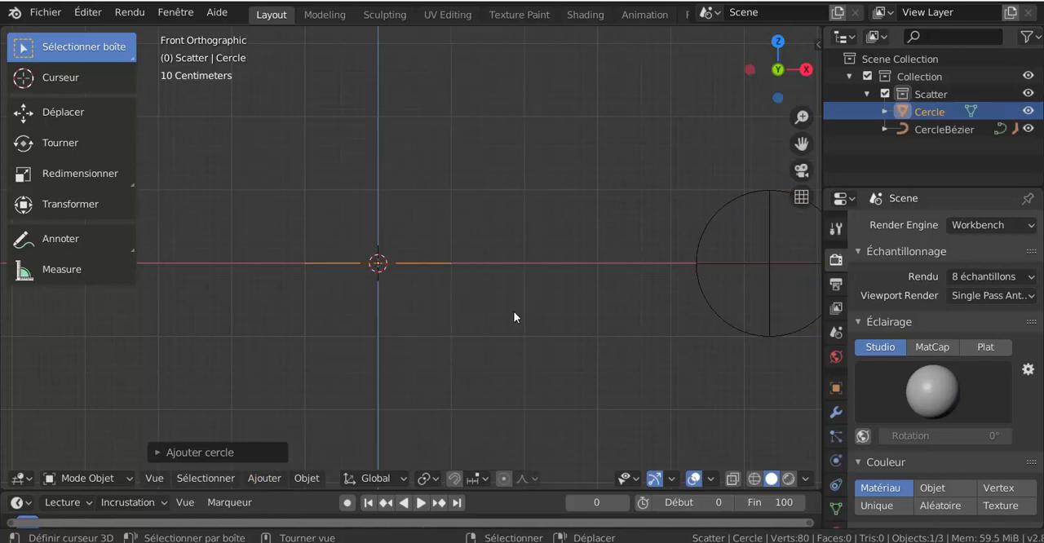
pyautogui.write('rx')
pyautogui.write('90')
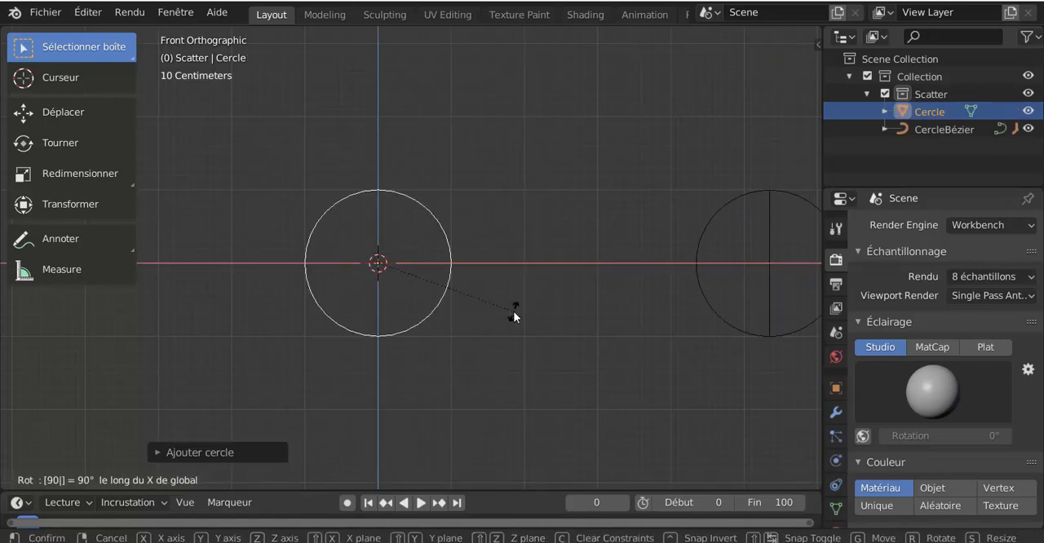
pyautogui.press('Return')
pyautogui.keyDown('shift'); pyautogui.moveTo(500, 318); pyautogui.dragTo(559, 326, button='middle'); pyautogui.keyUp('shift')
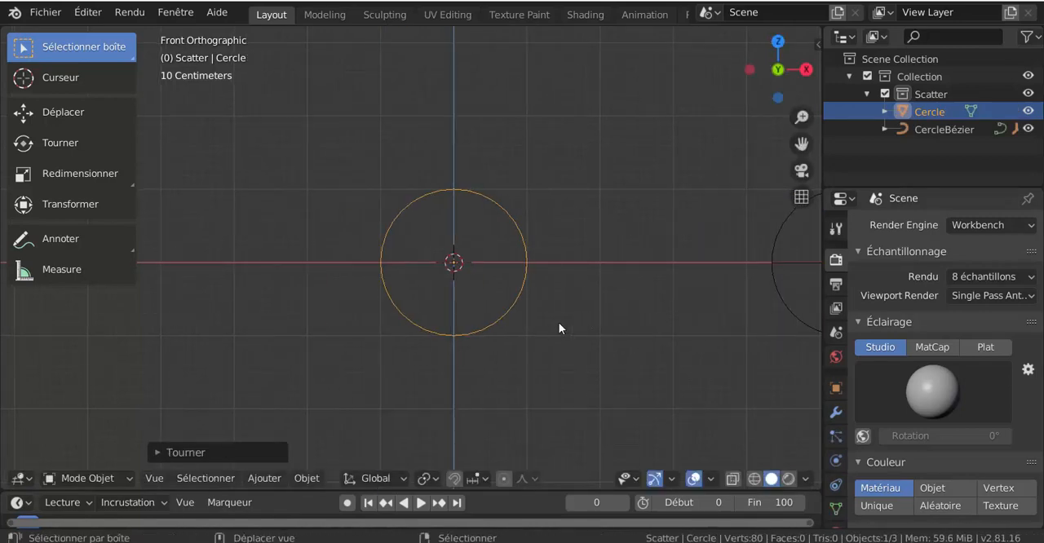
pyautogui.click(263, 478)
pyautogui.moveTo(269, 458)
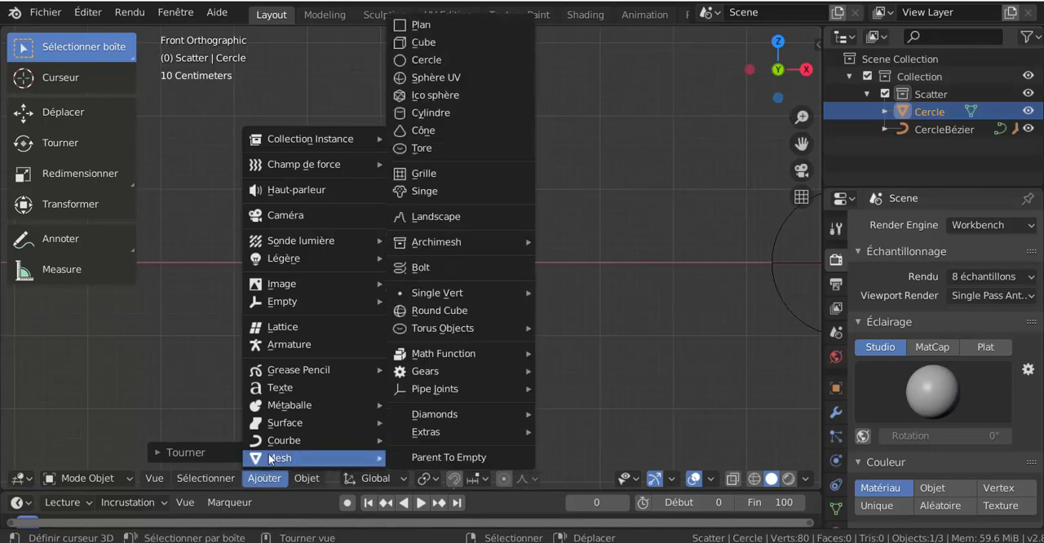
pyautogui.click(426, 42)
pyautogui.press('s')
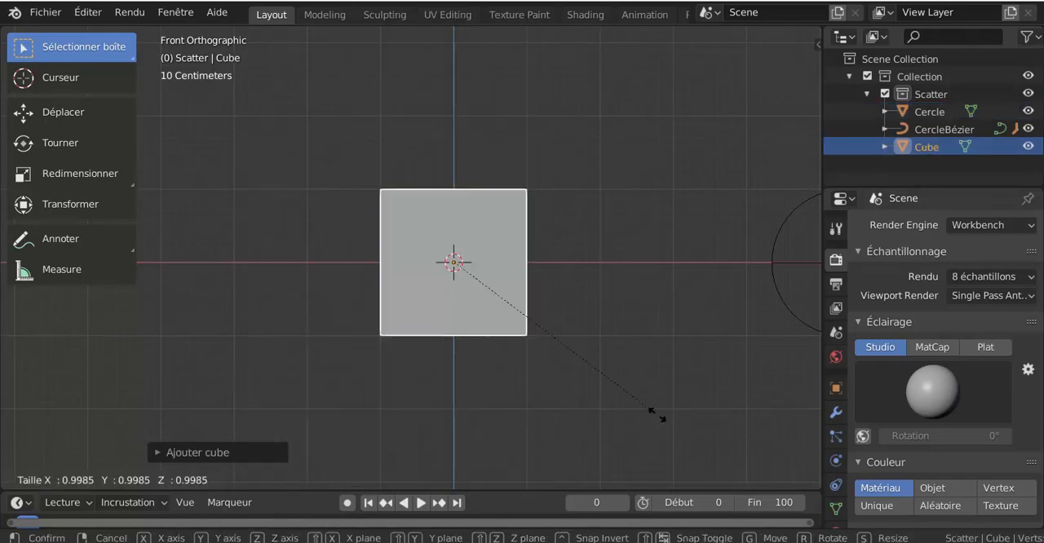
pyautogui.click(505, 278)
pyautogui.press('x')
pyautogui.click(486, 287)
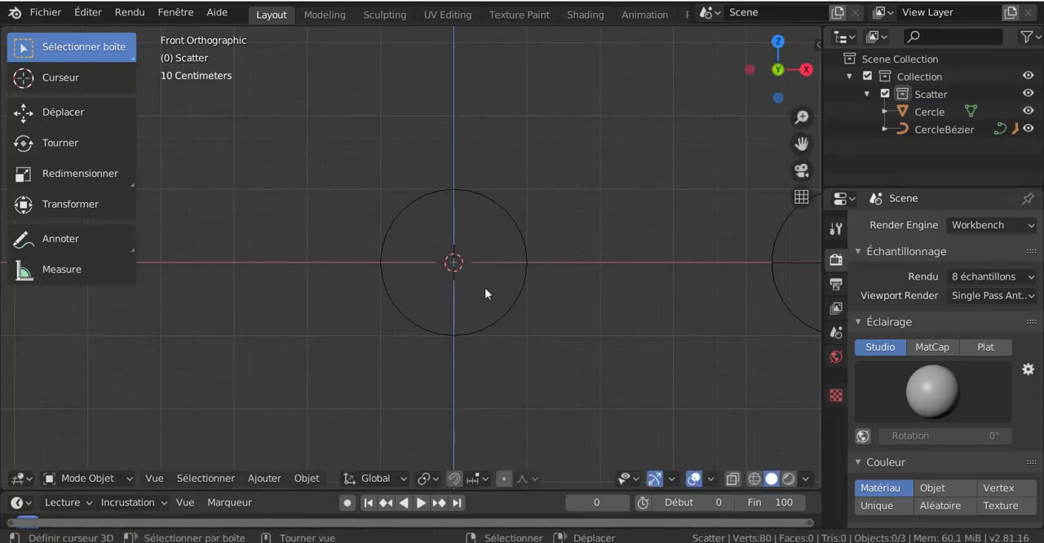
# Add a mesh cylinder at the origin and rotate it 90° about the X axis
pyautogui.click(274, 481)
pyautogui.moveTo(275, 458)
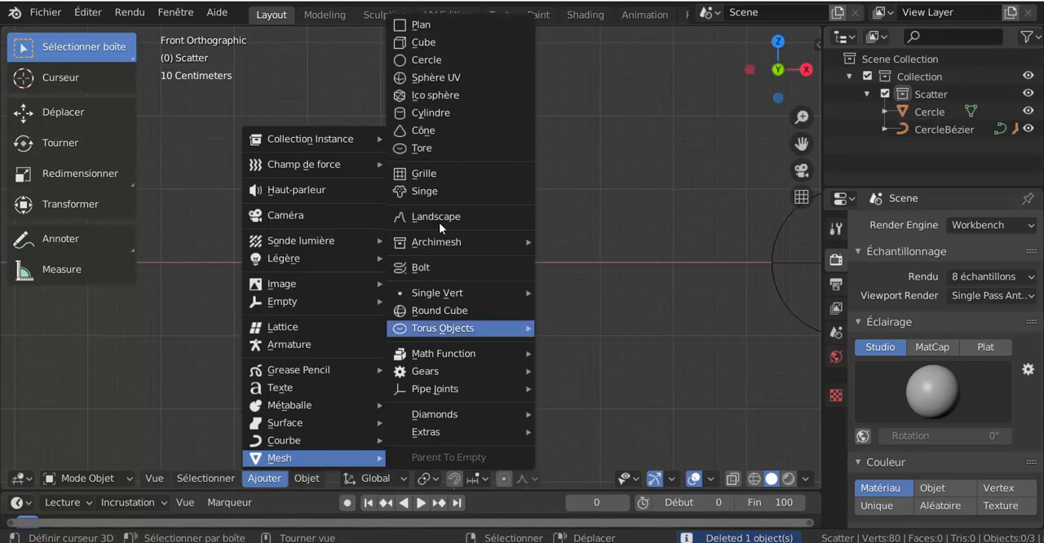
pyautogui.click(426, 112)
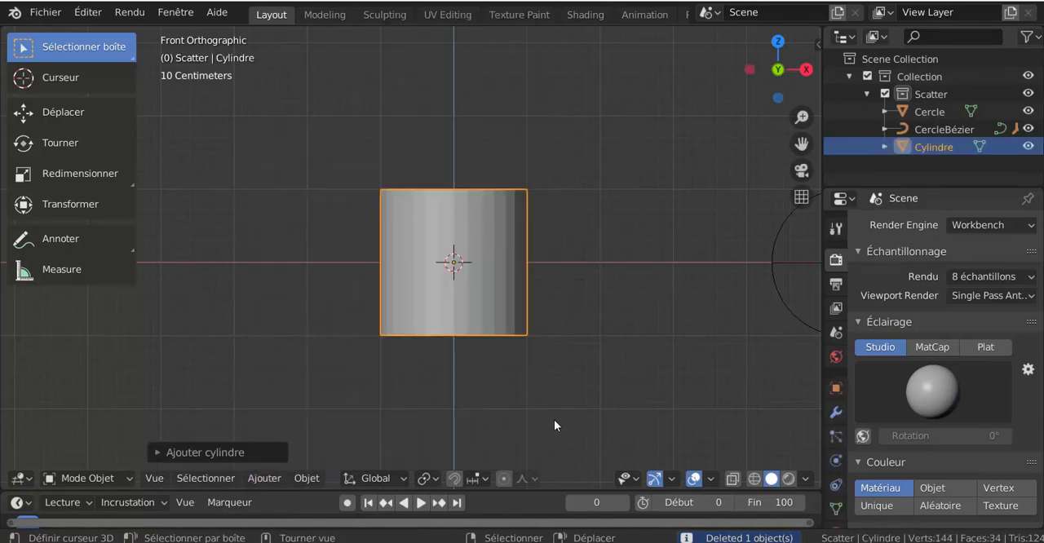
pyautogui.write('rx')
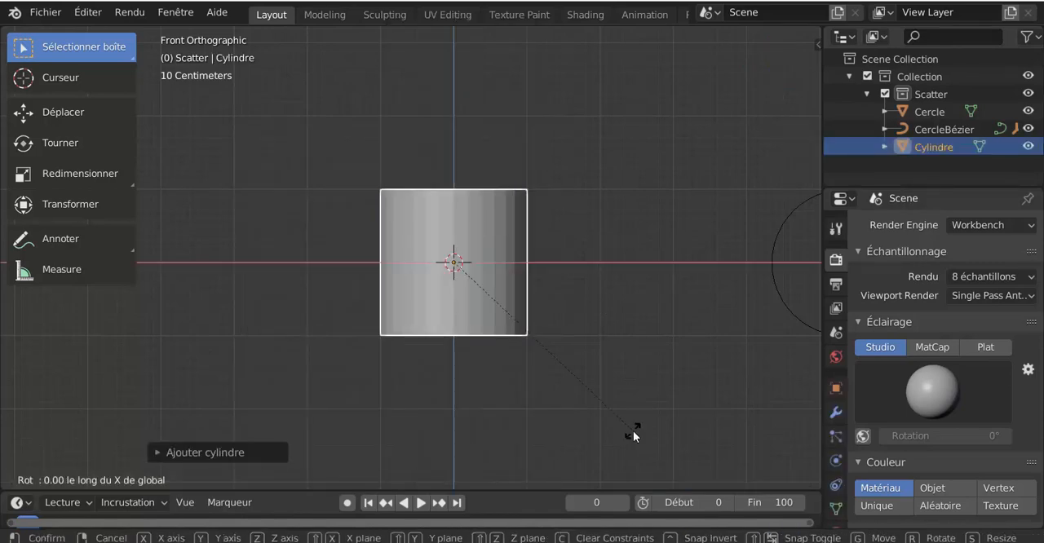
pyautogui.write('90')
pyautogui.press('Return')
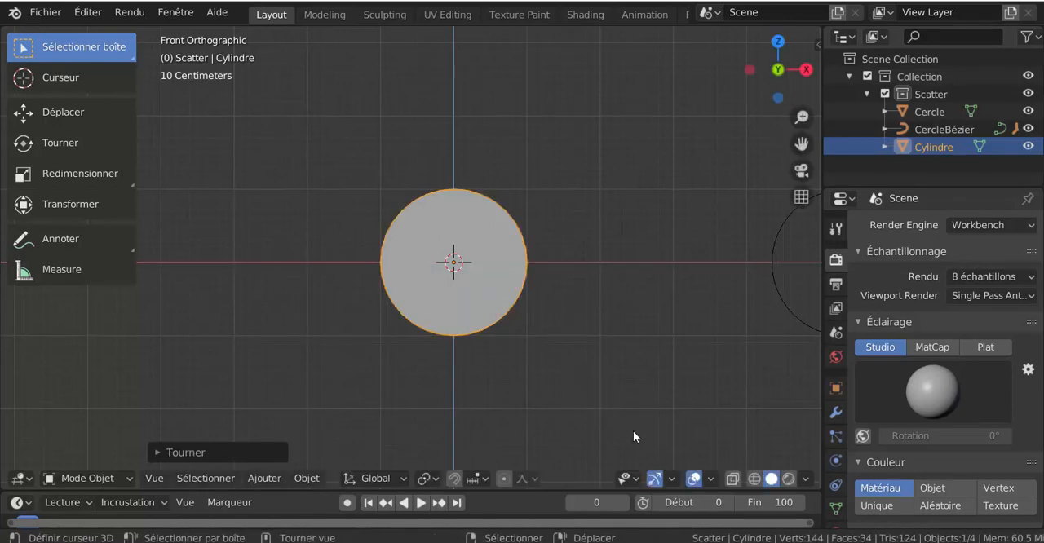
# Scale the cylinder down to about one fifth of its size and move it 1 m up the Z axis onto the circle
pyautogui.press('s')
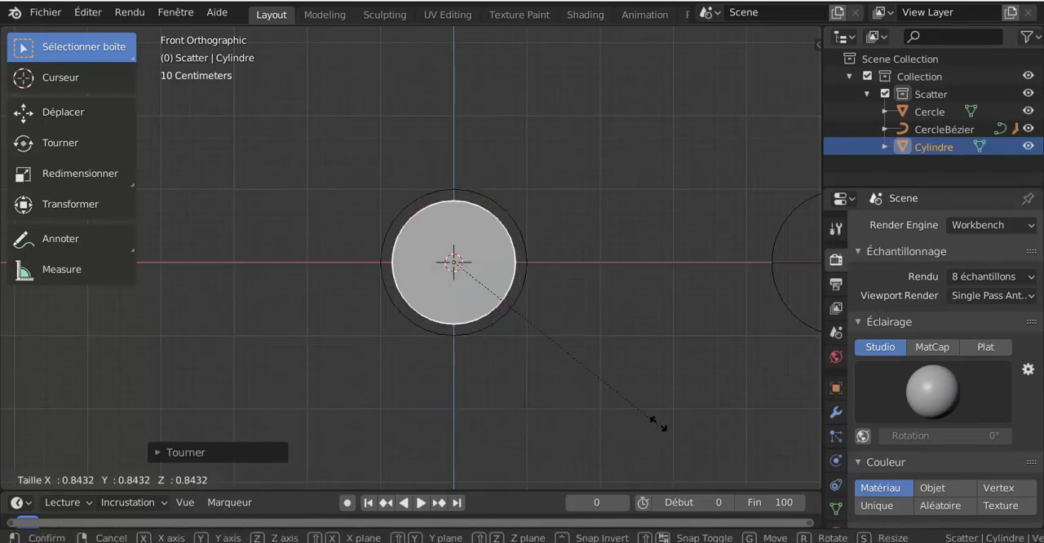
pyautogui.click(495, 308)
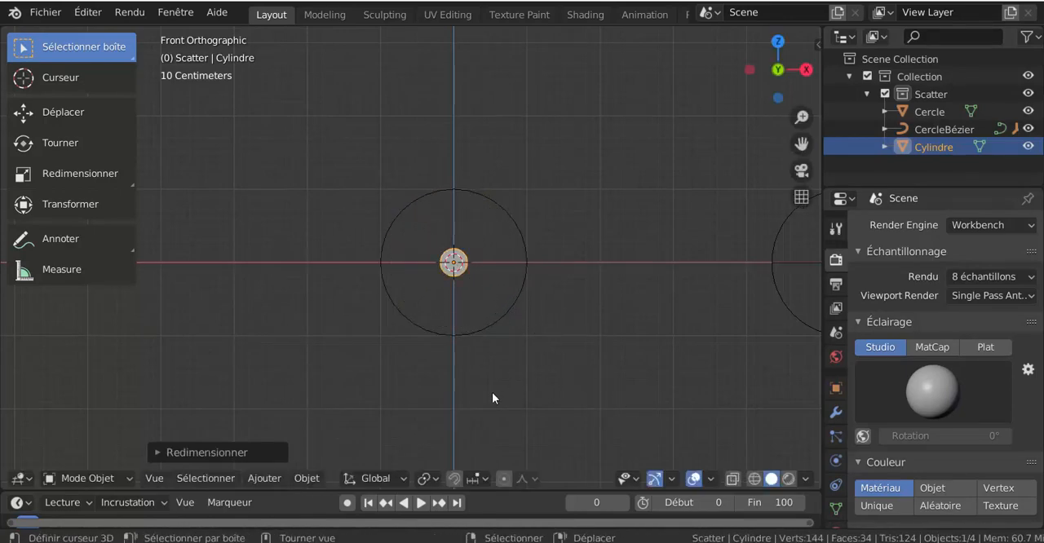
pyautogui.scroll(2, 492, 398)
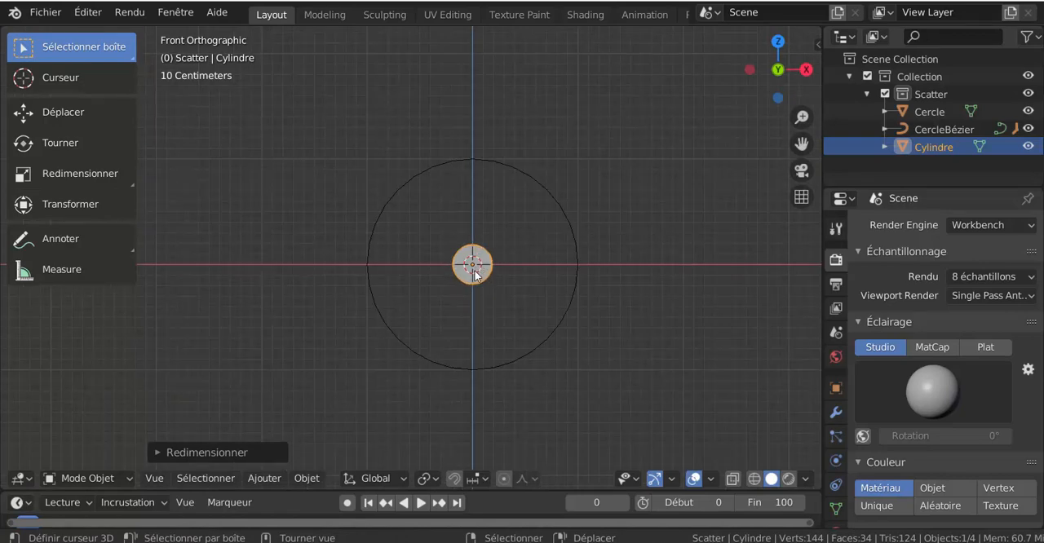
pyautogui.press('g')
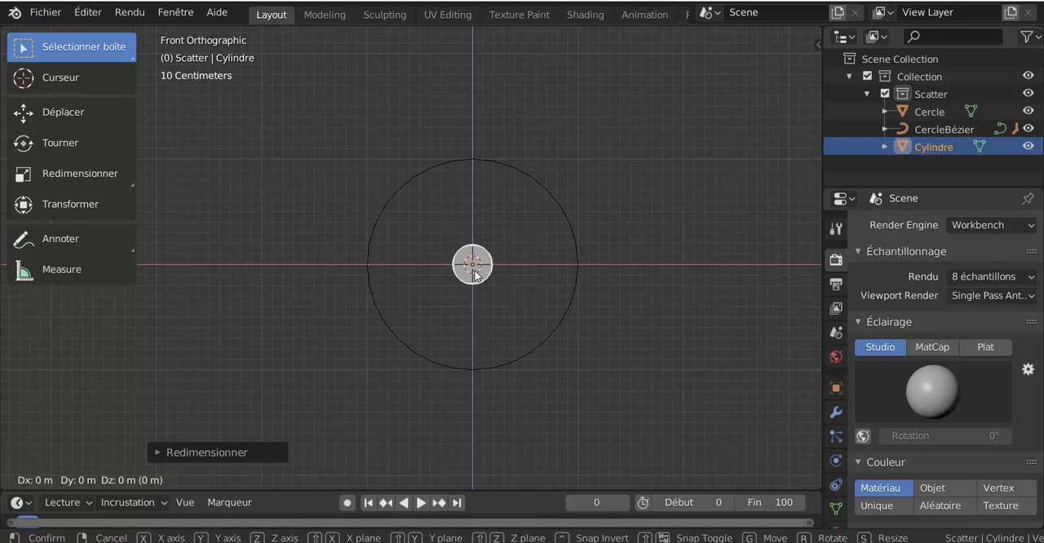
pyautogui.write('z')
pyautogui.write('1')
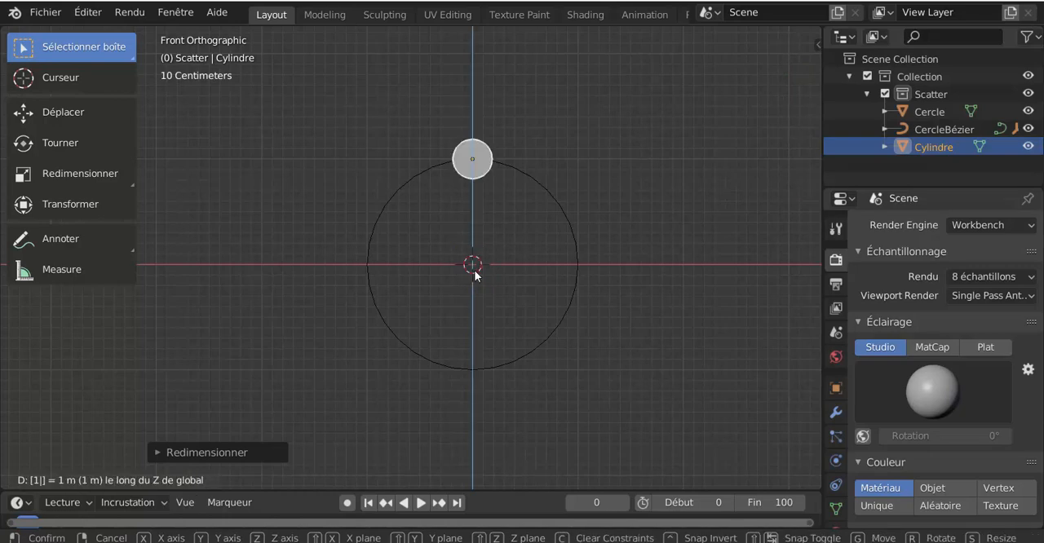
pyautogui.press('Return')
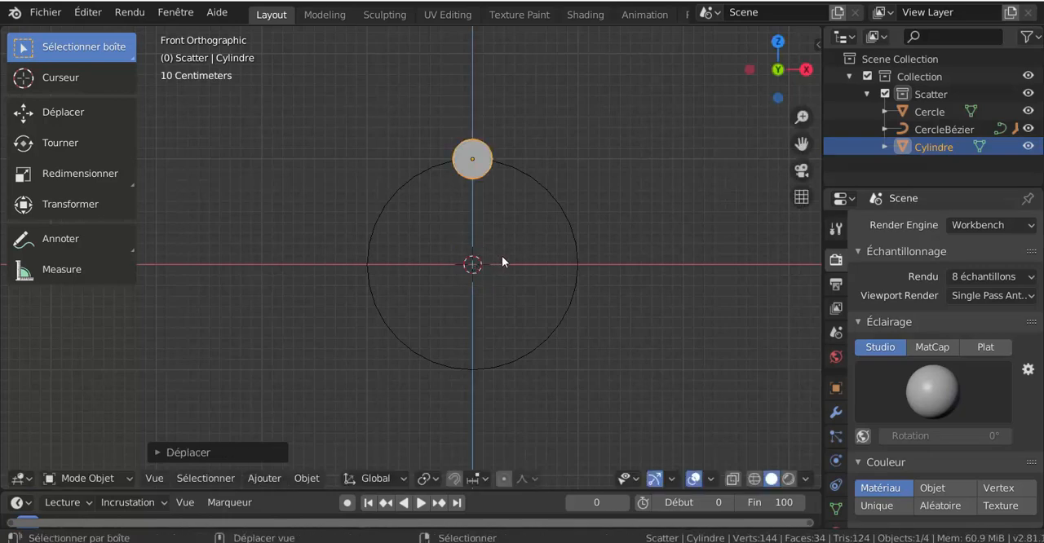
# Parent the small cylinder to the mesh circle using the Objet option
pyautogui.keyDown('shift'); pyautogui.moveTo(502, 256); pyautogui.dragTo(449, 311, button='middle'); pyautogui.keyUp('shift')
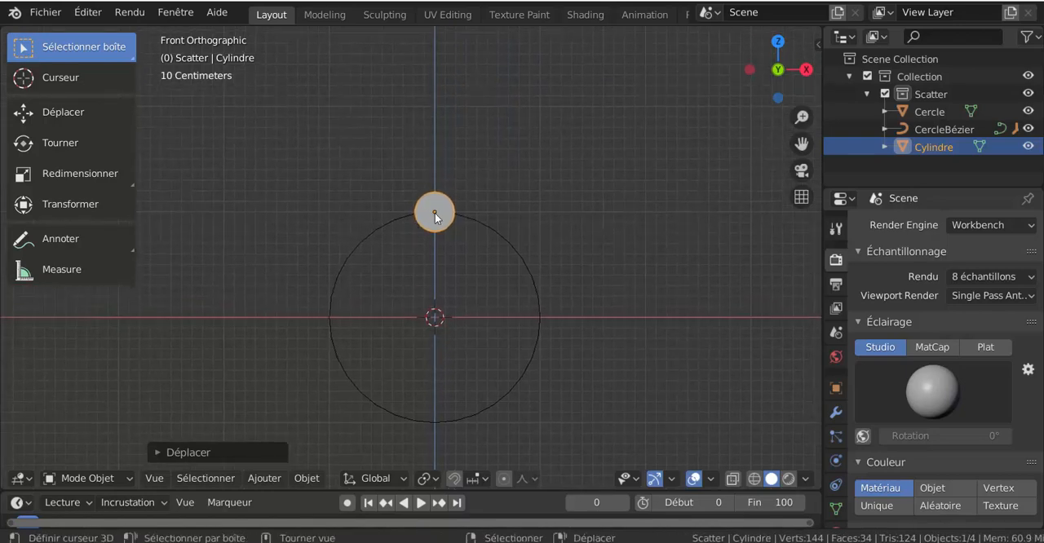
pyautogui.moveTo(476, 253); pyautogui.dragTo(510, 380, button='middle')
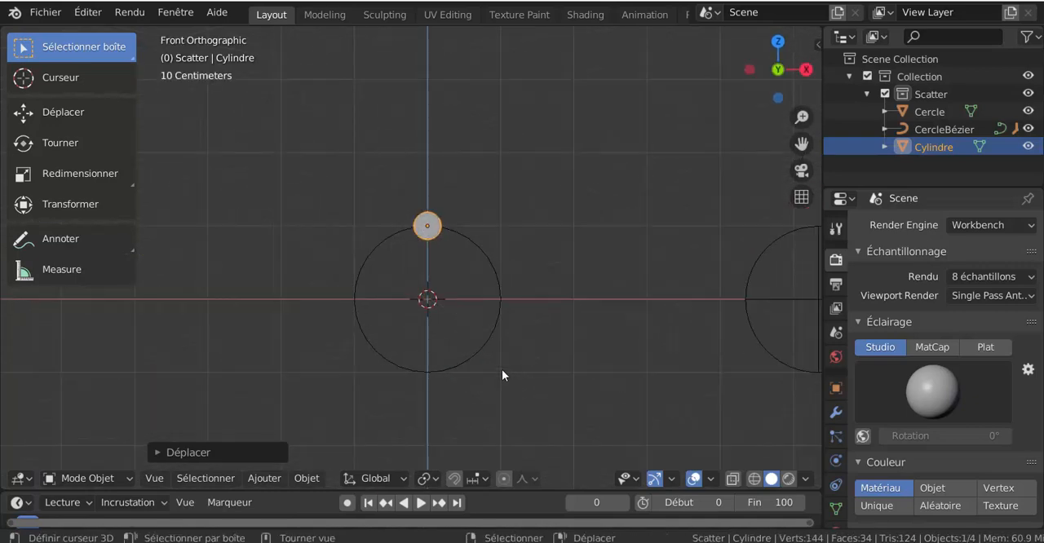
pyautogui.click(262, 478)
pyautogui.moveTo(430, 247); pyautogui.dragTo(454, 280, button='middle')
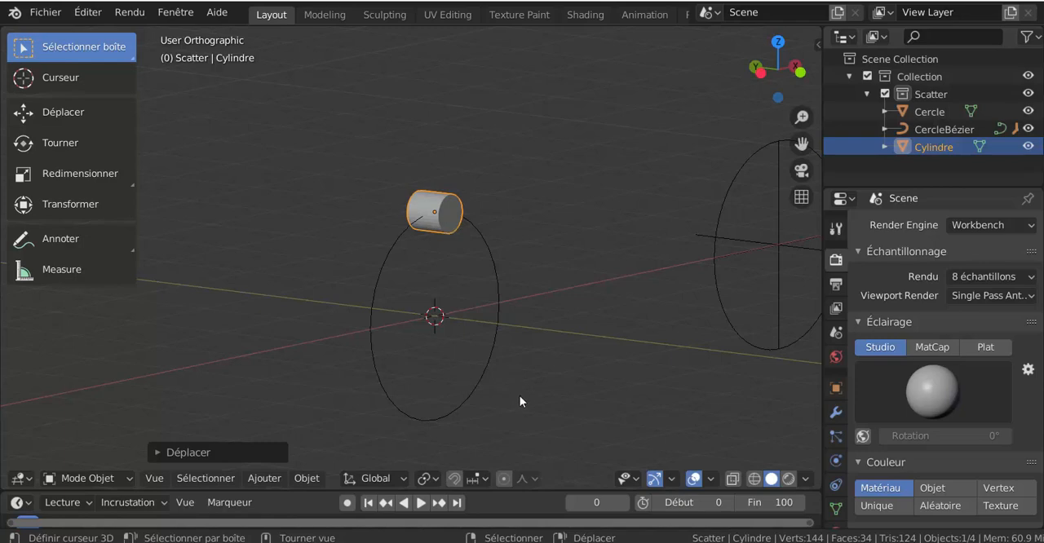
pyautogui.keyDown('shift'); pyautogui.click(498, 326); pyautogui.keyUp('shift')
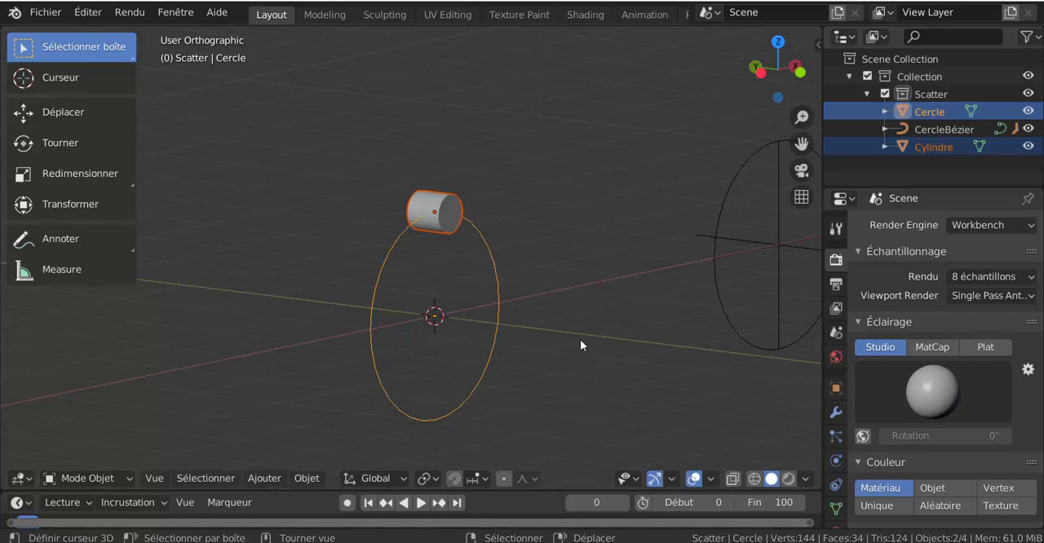
pyautogui.hotkey('ctrl', 'p')
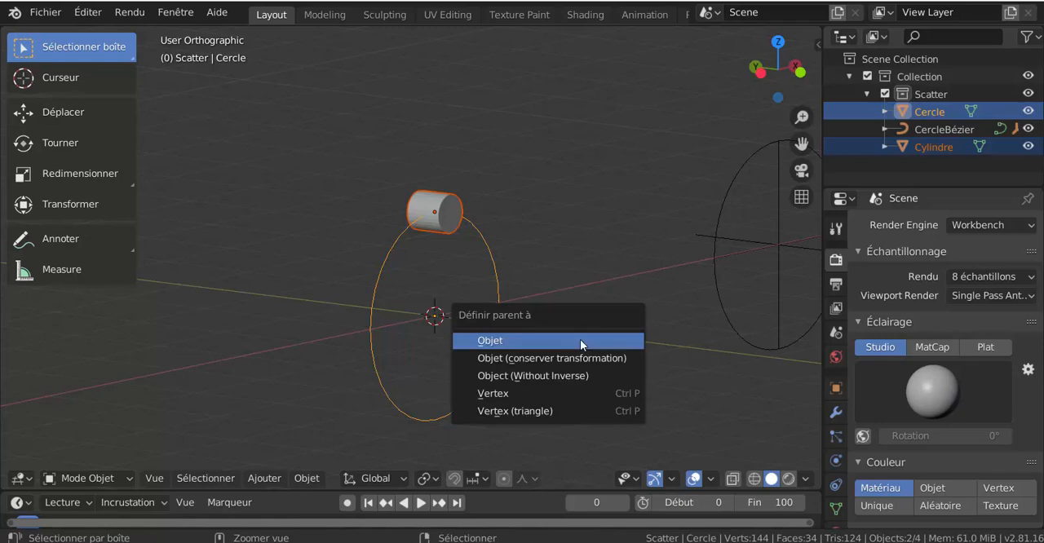
pyautogui.click(580, 340)
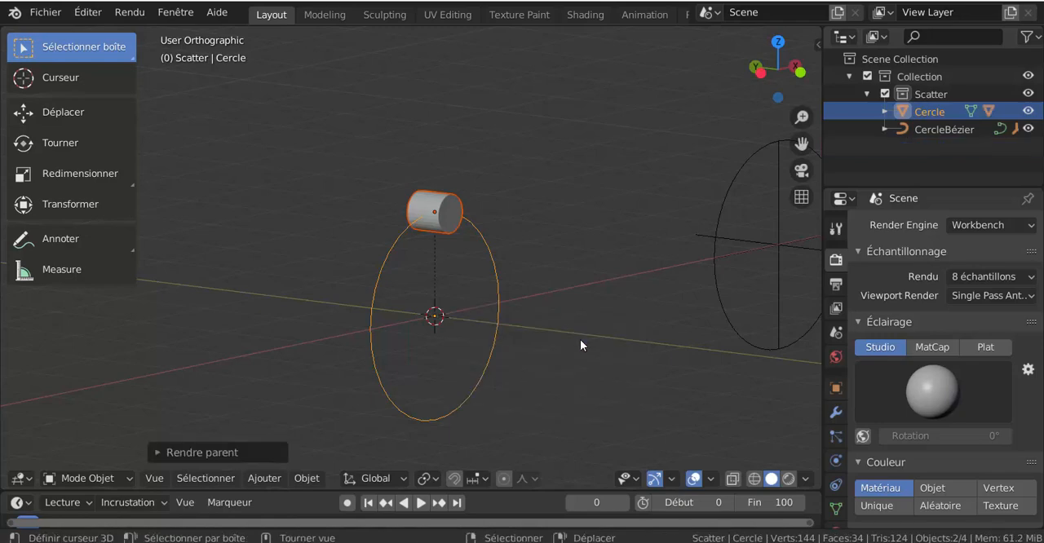
# Give the mesh circle alone a Copier rotation constraint with Empty as its target
pyautogui.scroll(-2, 581, 340)
pyautogui.scroll(2, 493, 298)
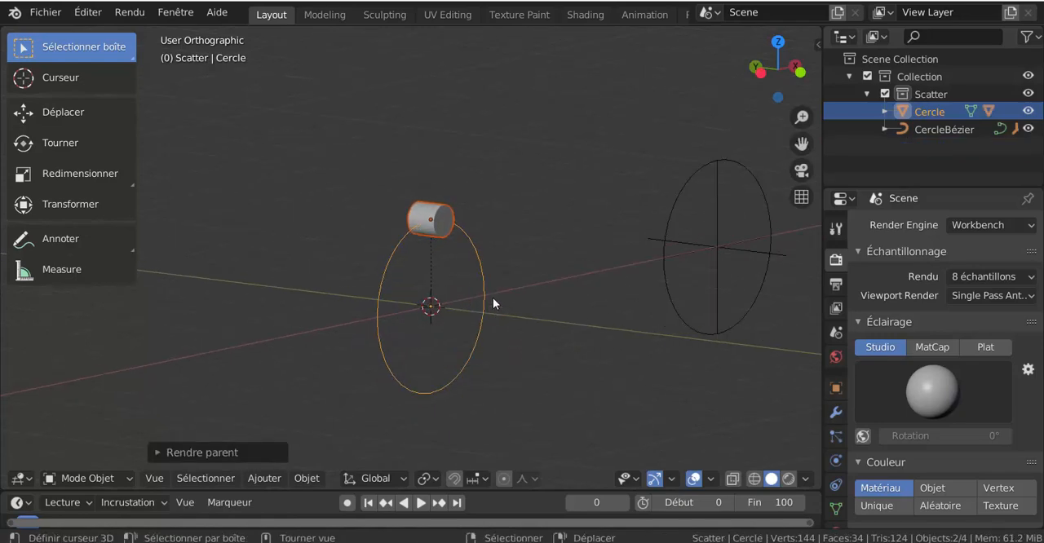
pyautogui.click(402, 386)
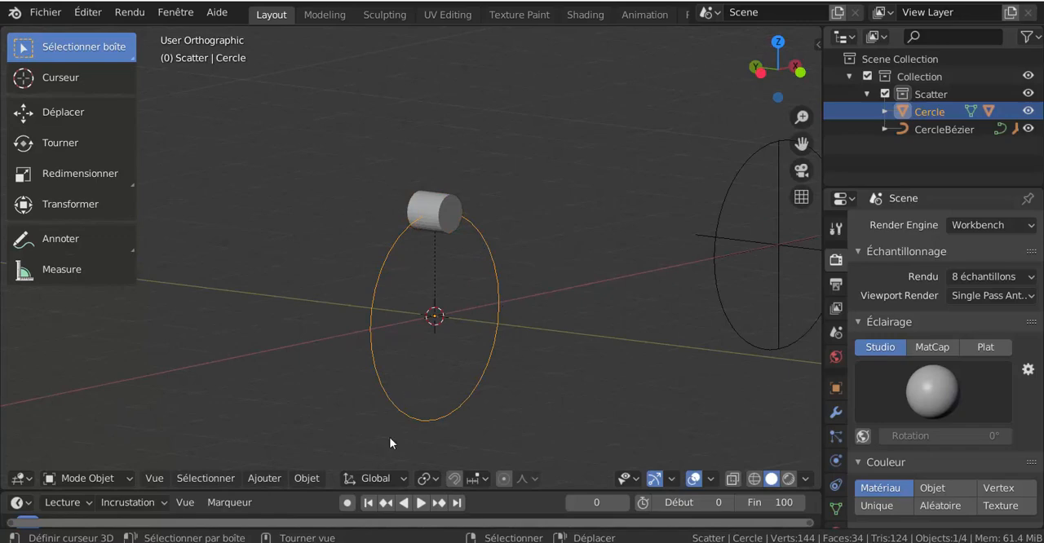
pyautogui.scroll(-3, 505, 359)
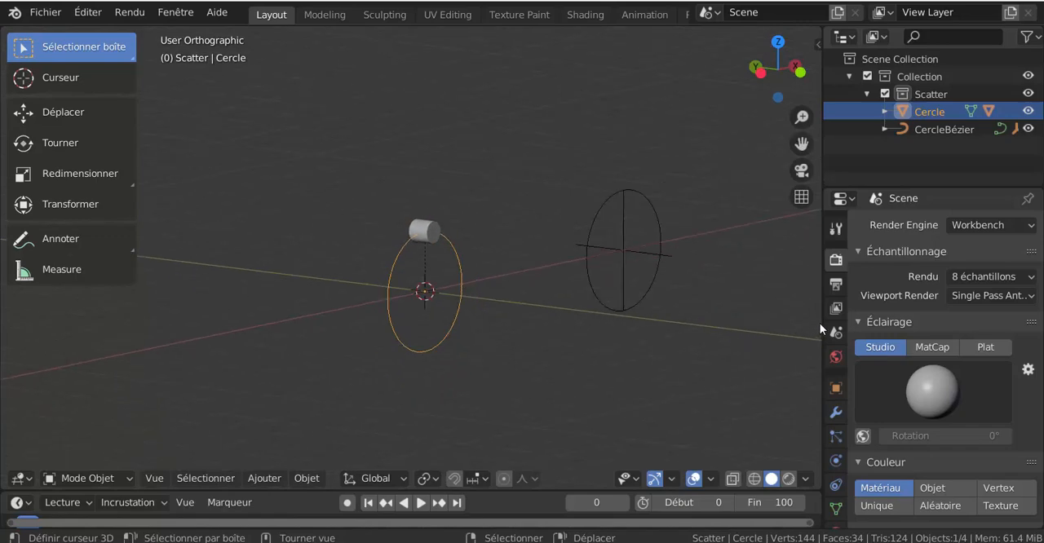
pyautogui.moveTo(820, 323); pyautogui.dragTo(736, 314)
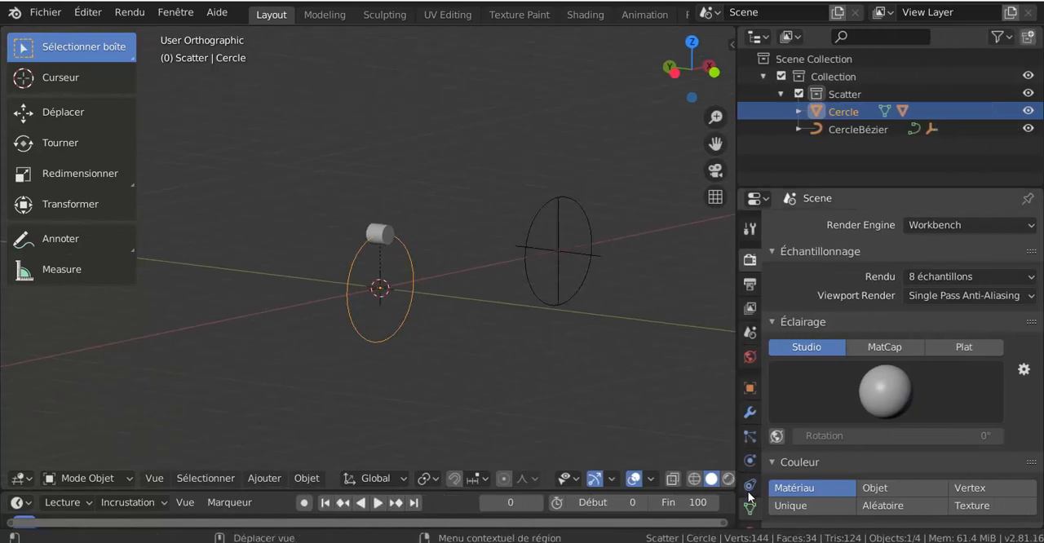
pyautogui.click(749, 488)
pyautogui.click(880, 226)
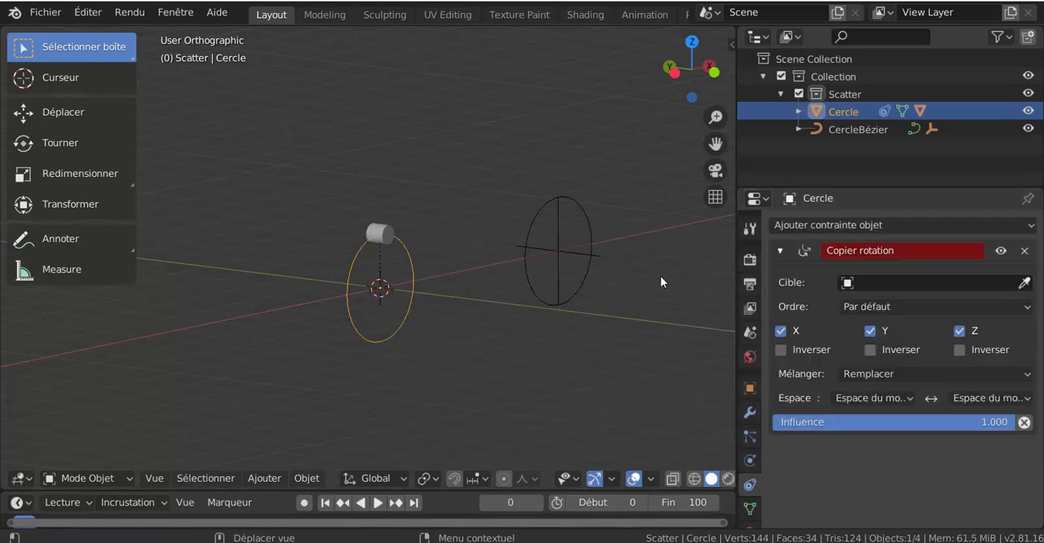
pyautogui.click(674, 283)
pyautogui.click(920, 283)
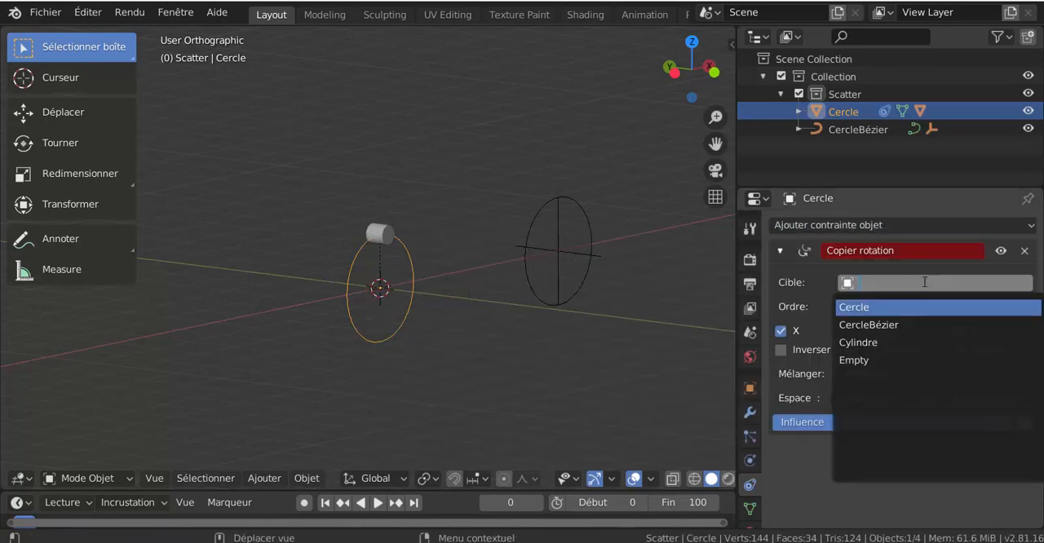
pyautogui.click(911, 361)
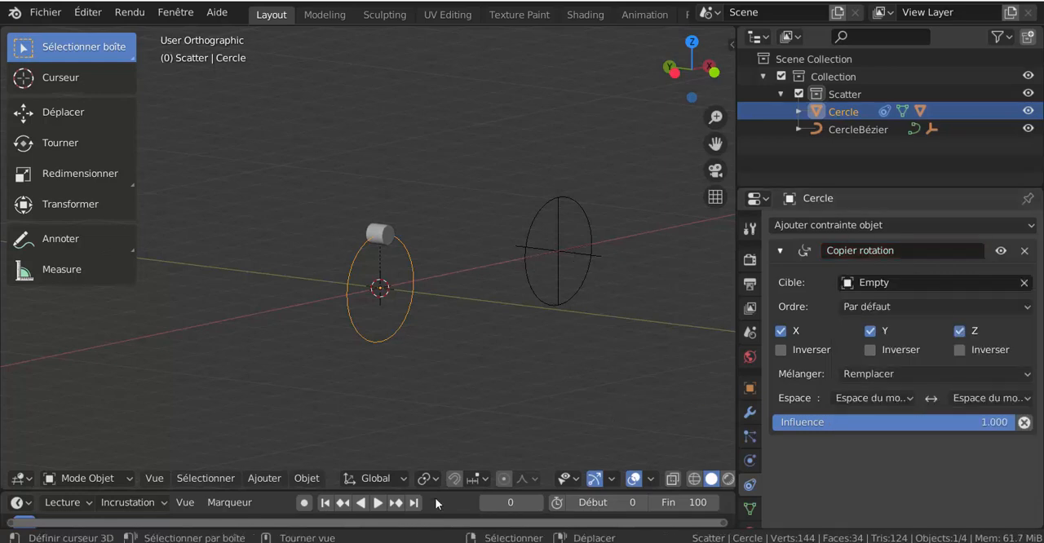
# Play the animation to check the mesh circle's rotation with its cylinder, and return to frame 0
pyautogui.click(378, 504)
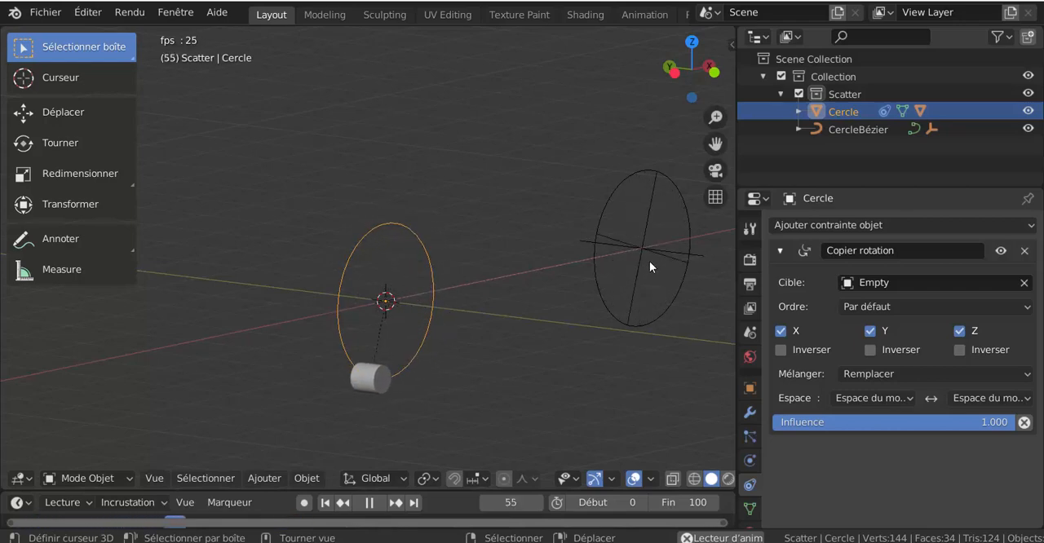
pyautogui.click(369, 503)
pyautogui.click(324, 503)
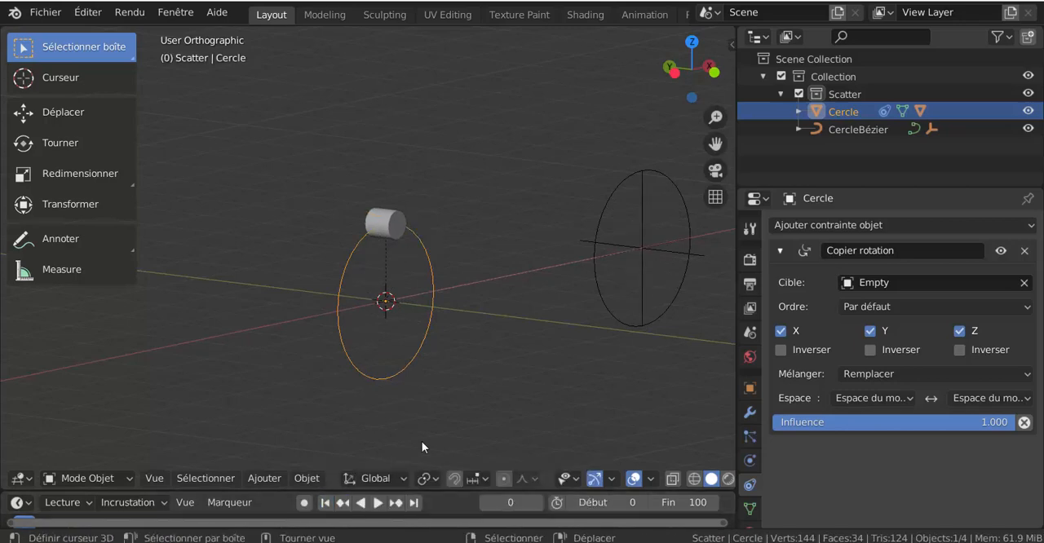
# In front view, add a cube at the origin and scale it down to about one sixth of its size
pyautogui.press('KP_1')
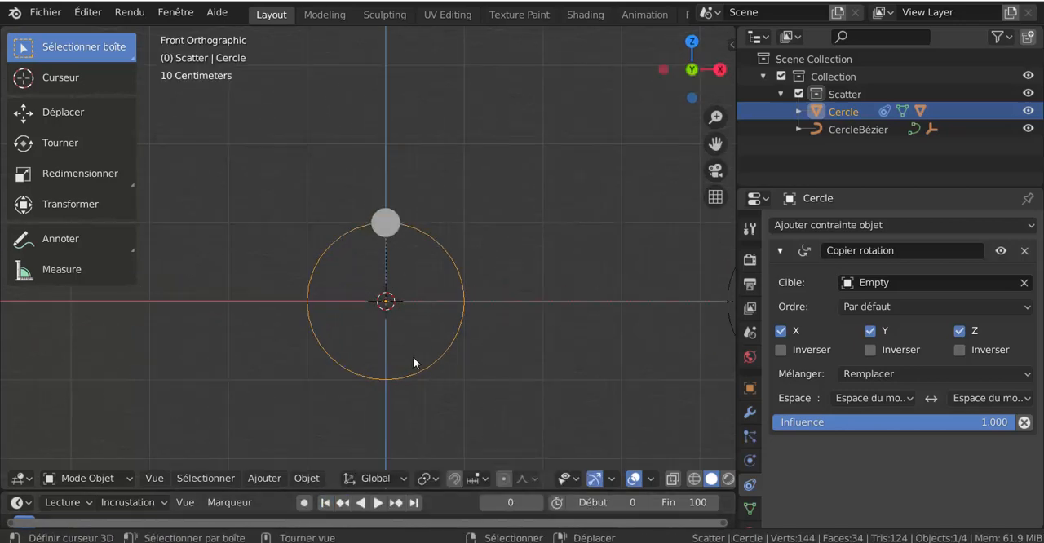
pyautogui.click(277, 478)
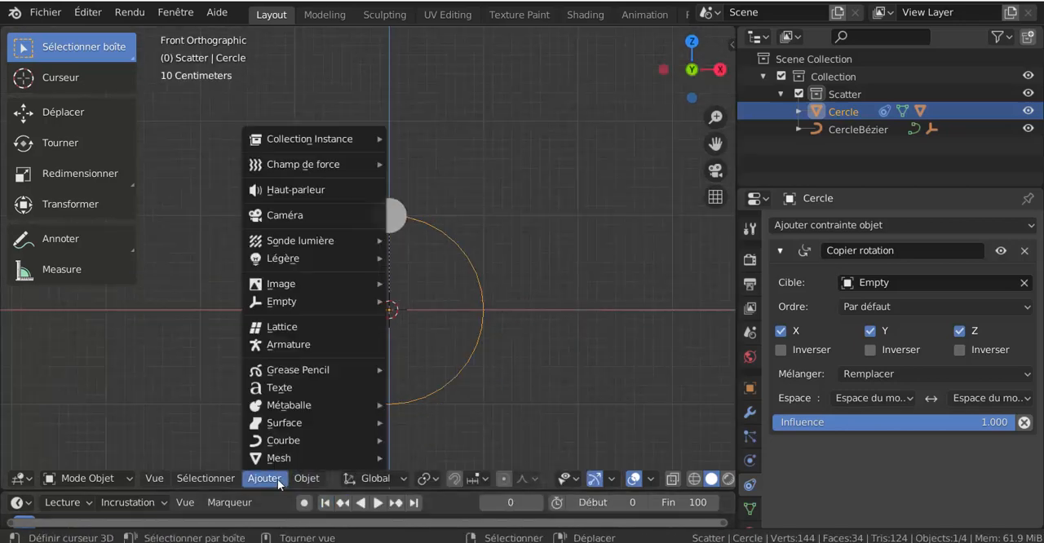
pyautogui.moveTo(279, 461)
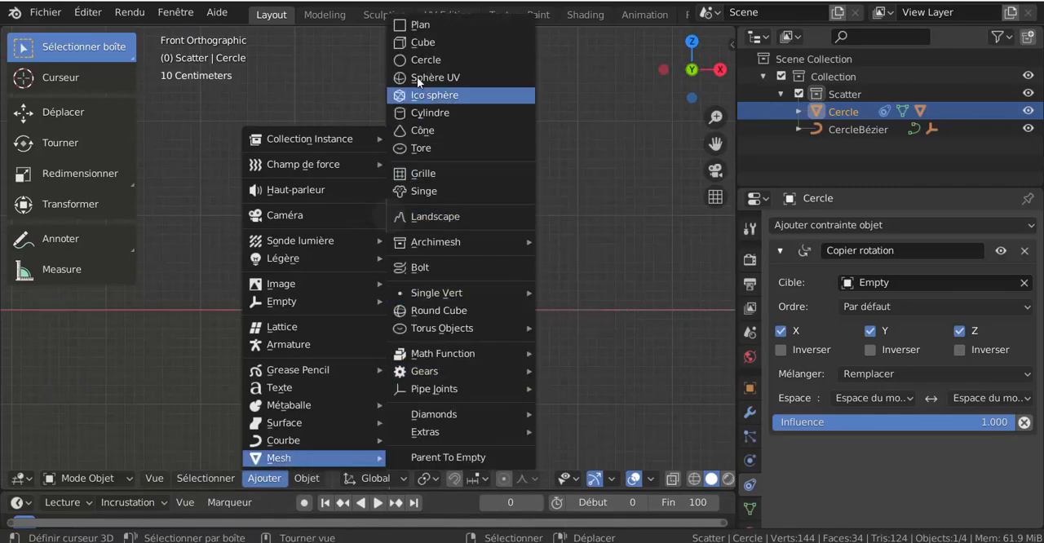
pyautogui.click(421, 44)
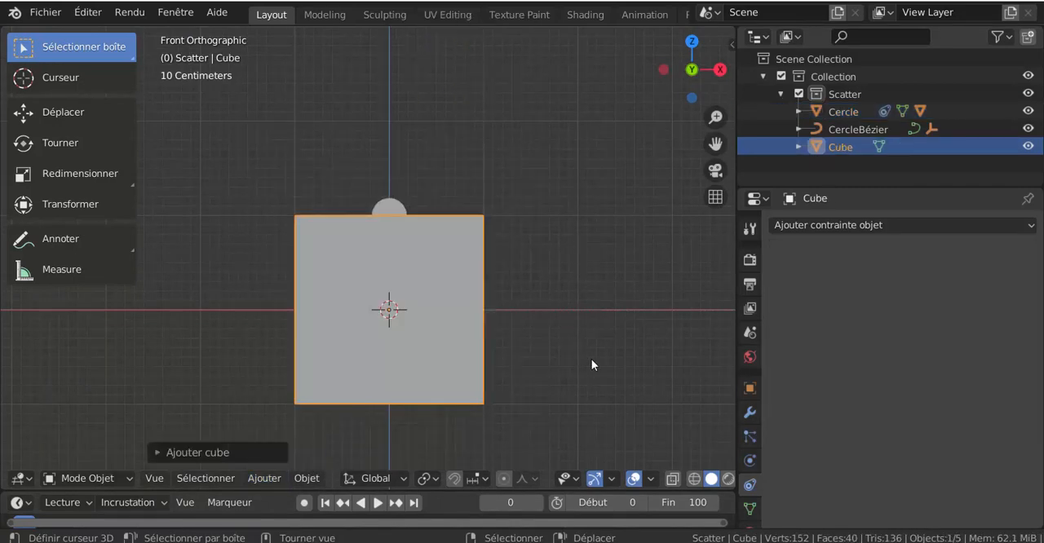
pyautogui.press('s')
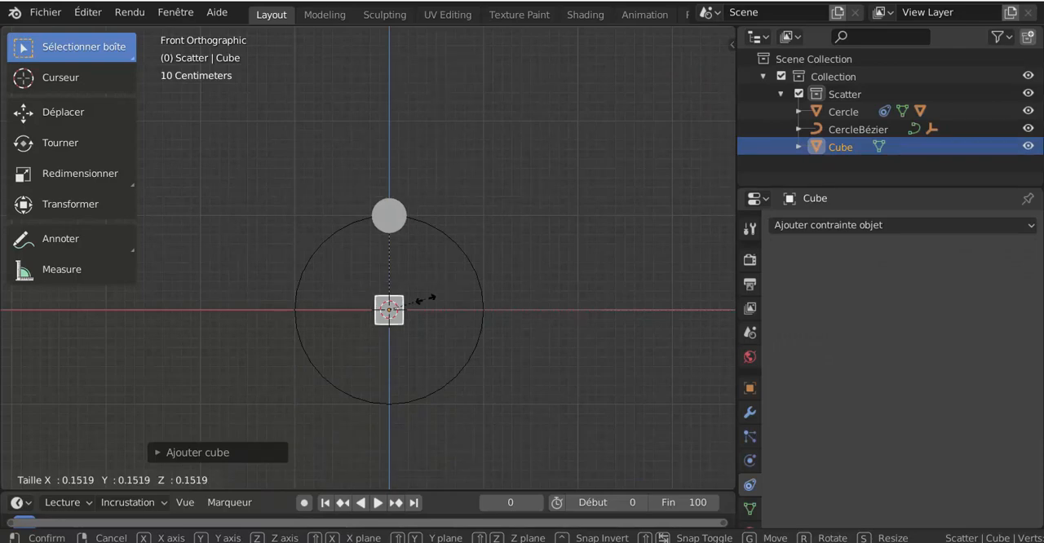
pyautogui.click(424, 300)
pyautogui.scroll(2, 607, 336)
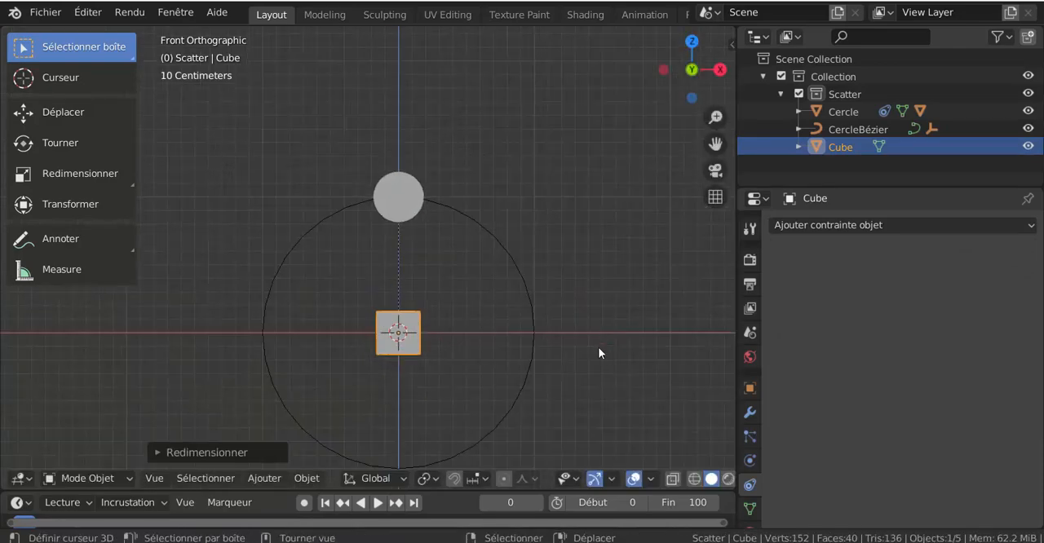
pyautogui.write('gz1')
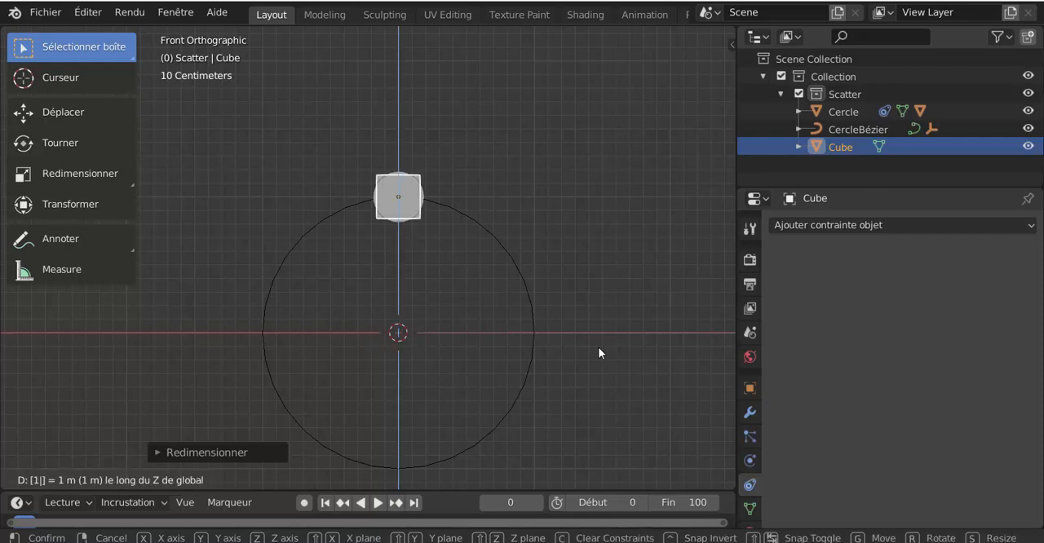
pyautogui.write('x')
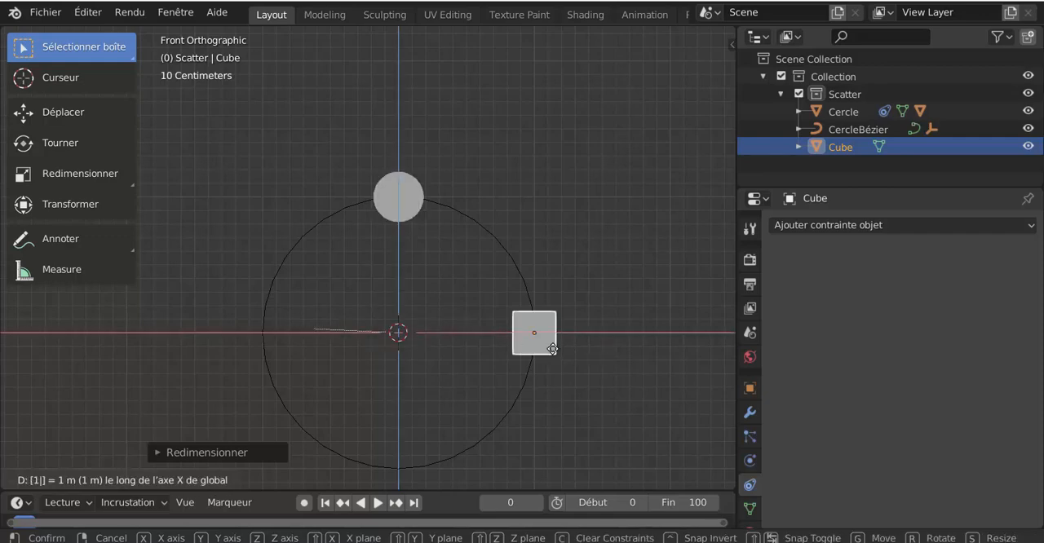
pyautogui.press('Escape')
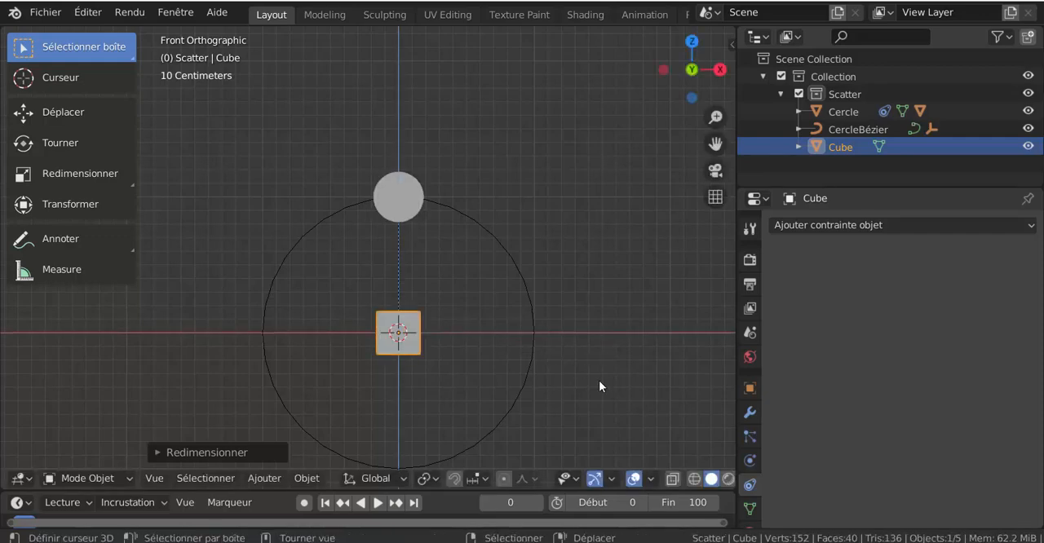
# Move the cube 1 m up along Z onto the small cylinder
pyautogui.write('gz1')
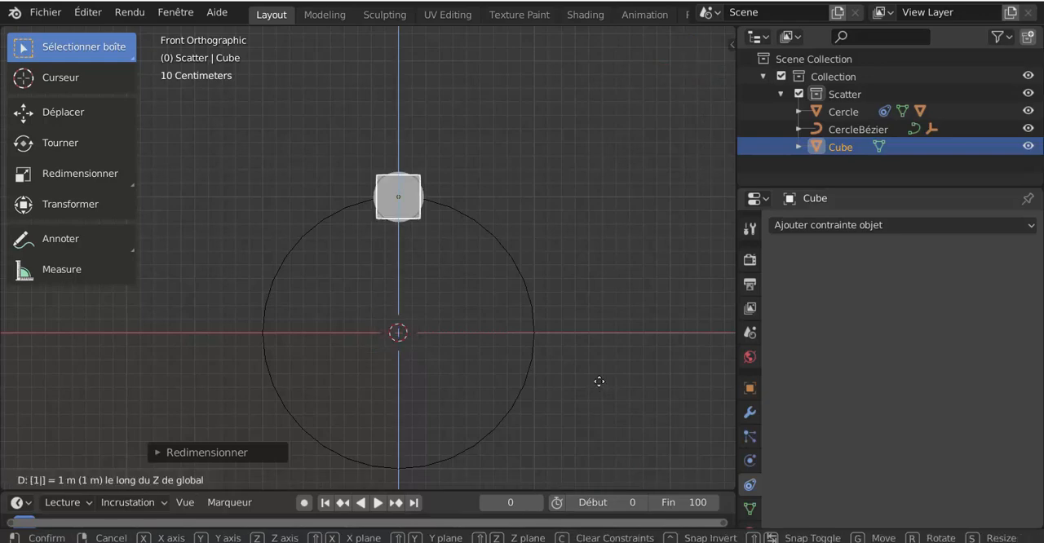
pyautogui.press('Return')
pyautogui.moveTo(506, 301); pyautogui.dragTo(447, 246, button='middle')
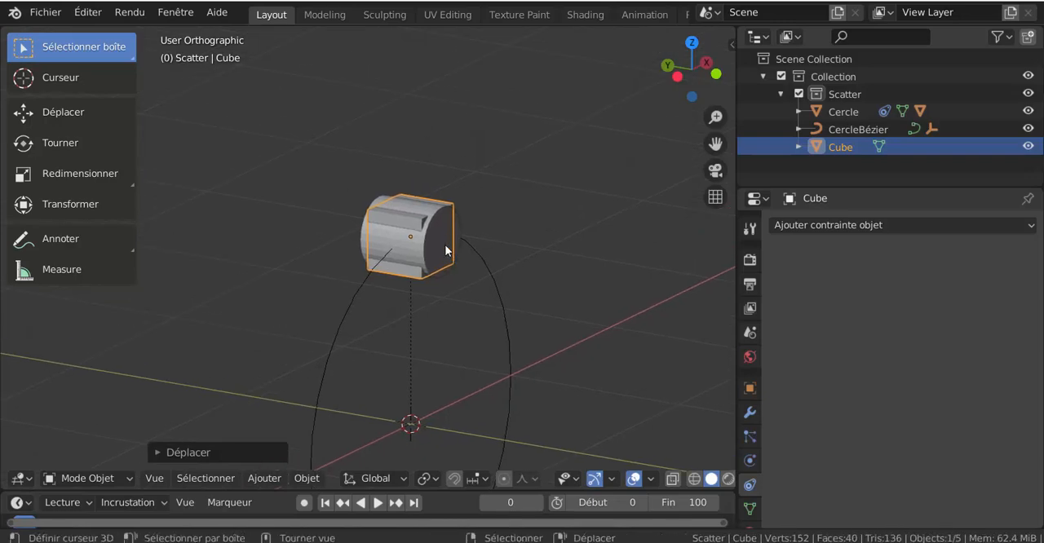
pyautogui.scroll(2, 443, 233)
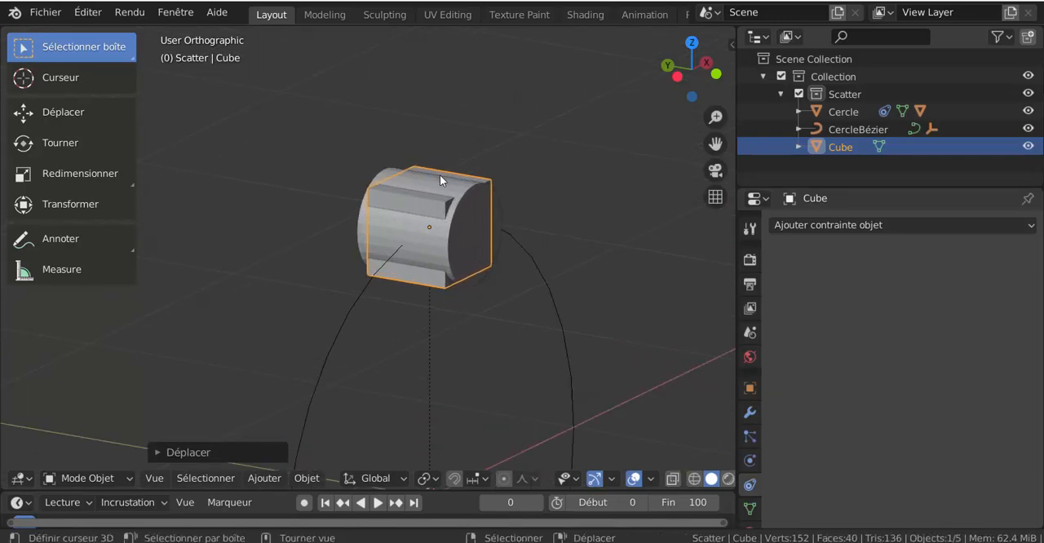
pyautogui.click(458, 232)
pyautogui.press('g')
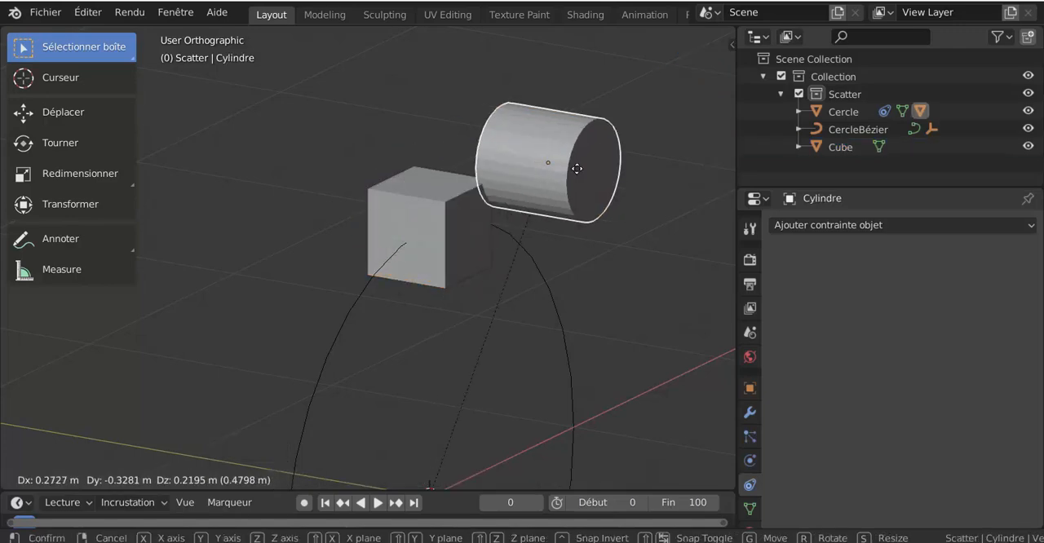
pyautogui.press('Escape')
# Examine how the cube and the small cylinder overlap by selecting each of them alternately
pyautogui.click(485, 176)
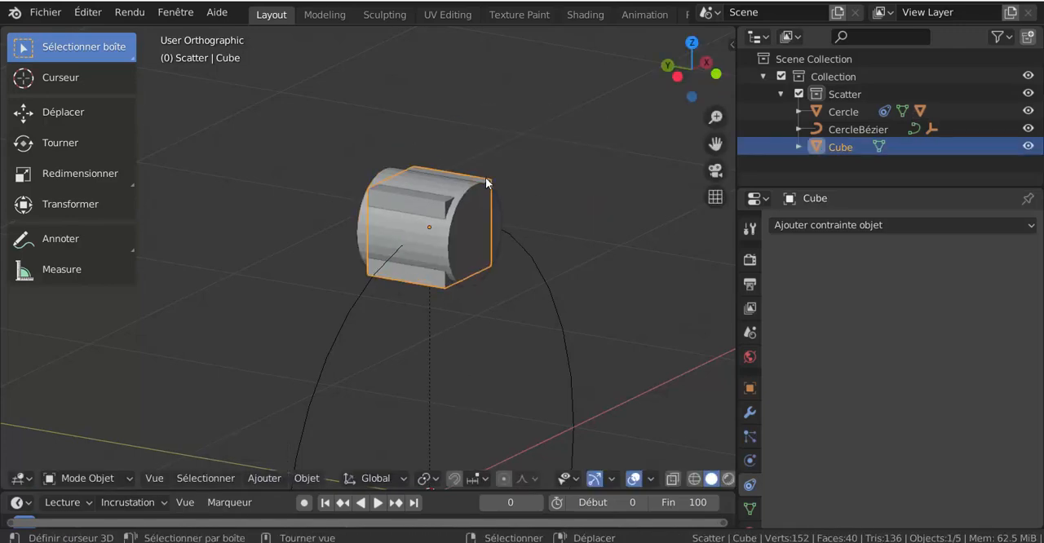
pyautogui.click(455, 265)
pyautogui.click(463, 225)
pyautogui.click(466, 279)
pyautogui.click(475, 180)
pyautogui.click(471, 274)
pyautogui.click(468, 182)
pyautogui.click(458, 210)
pyautogui.moveTo(503, 223); pyautogui.dragTo(511, 221, button='middle')
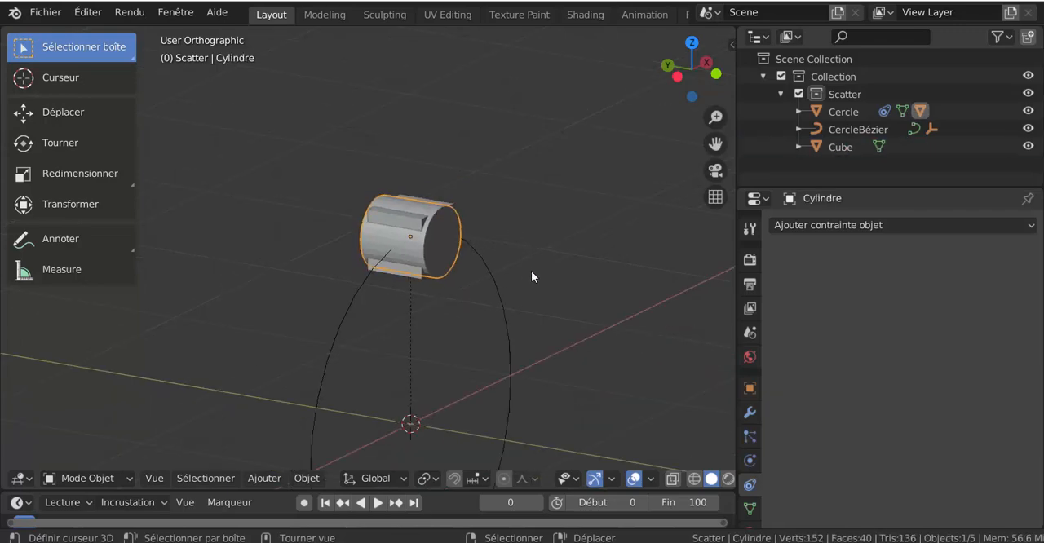
pyautogui.press('Tab')
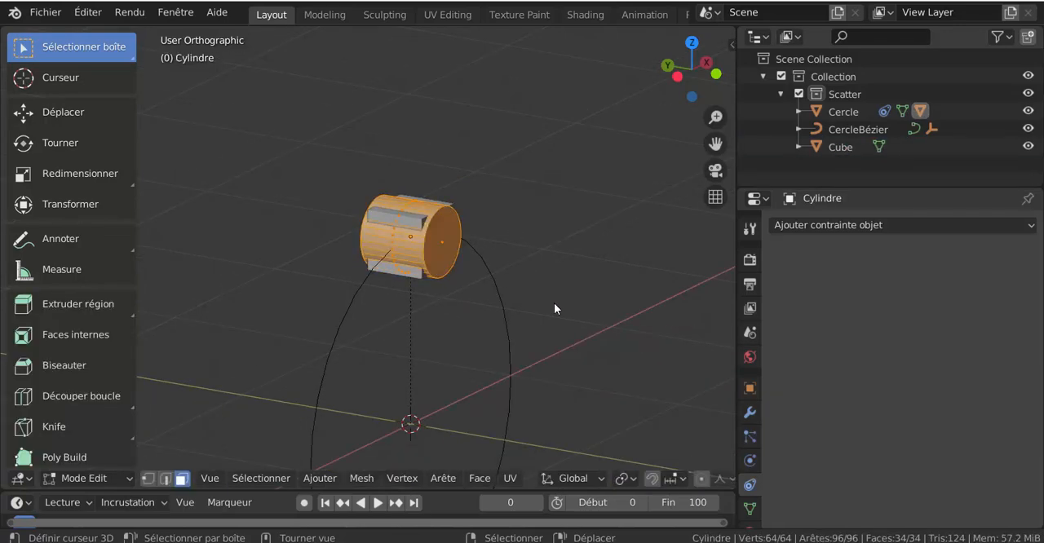
pyautogui.press('Tab')
# In the cube's edit mode, extrude its top face upward by about 2.2 m to form the connecting rod
pyautogui.click(405, 215)
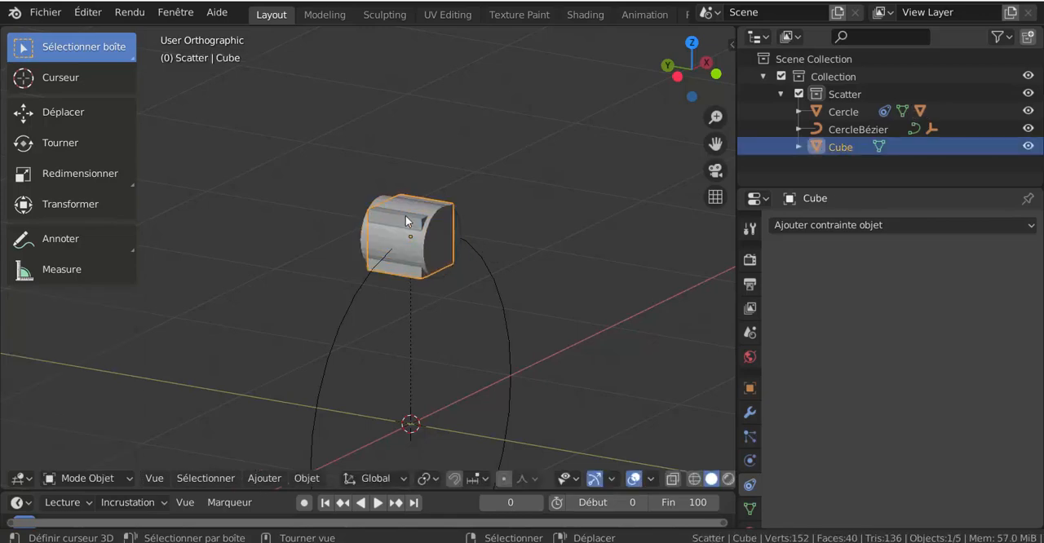
pyautogui.press('Tab')
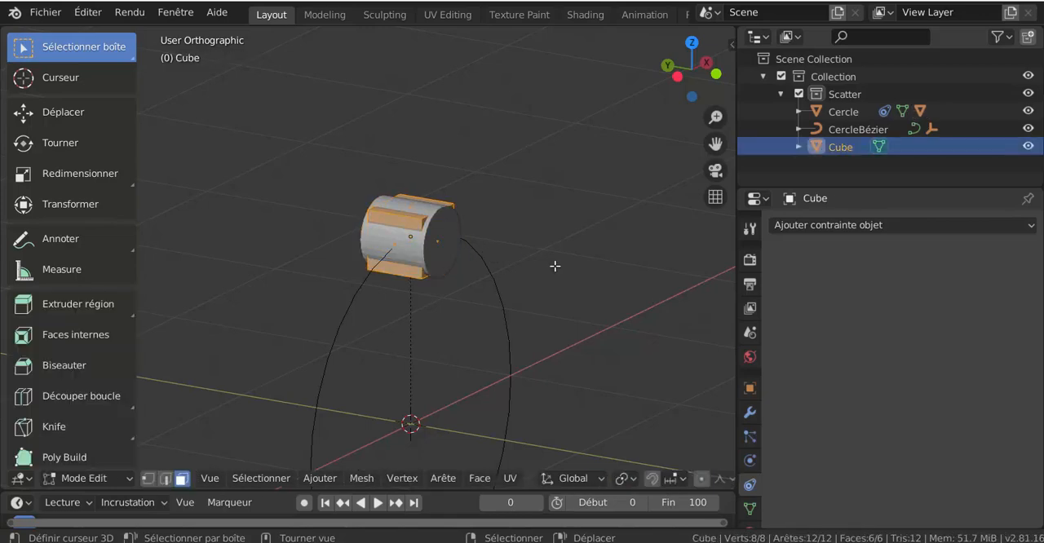
pyautogui.click(413, 210)
pyautogui.scroll(-5, 517, 299)
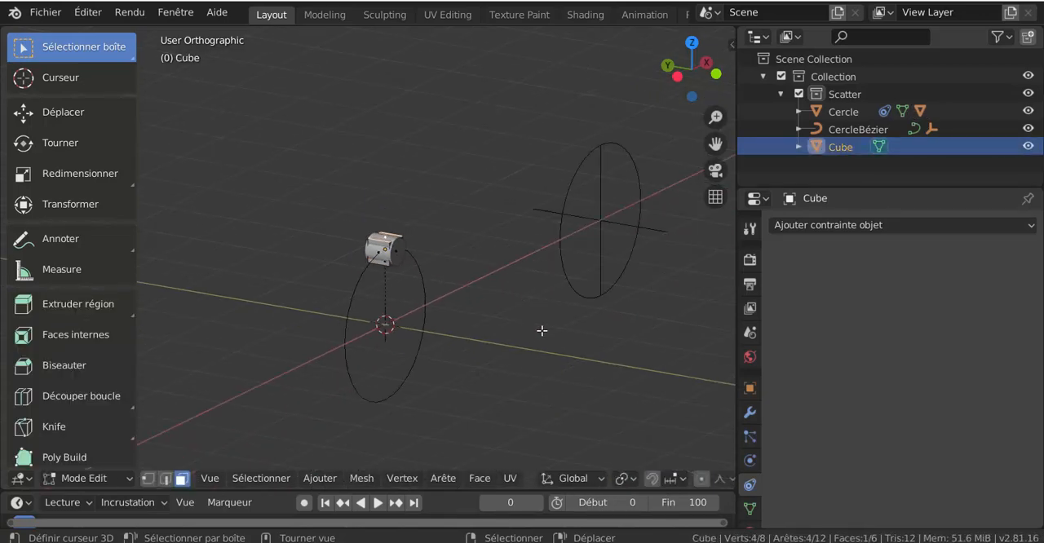
pyautogui.press('e')
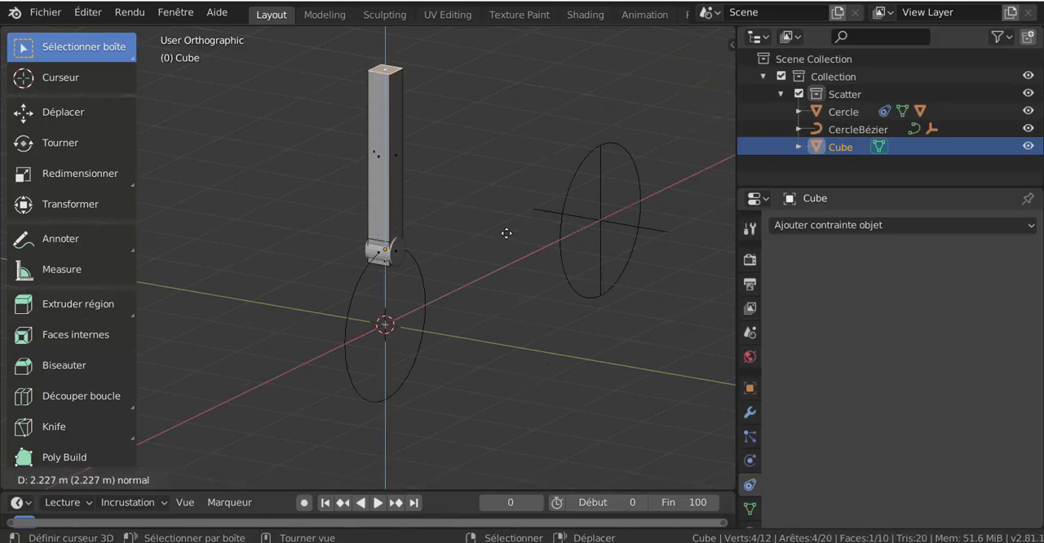
pyautogui.click(505, 230)
# Scale down the rod's top face so the rod tapers upward, and return to object mode
pyautogui.moveTo(505, 230); pyautogui.dragTo(413, 278, button='middle')
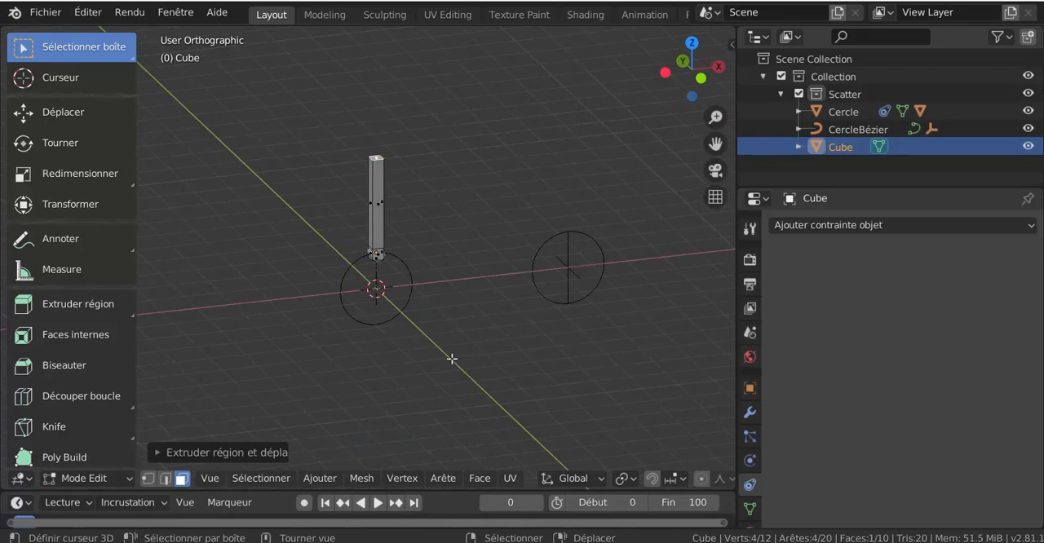
pyautogui.scroll(1, 429, 334)
pyautogui.moveTo(462, 210); pyautogui.dragTo(464, 237, button='middle')
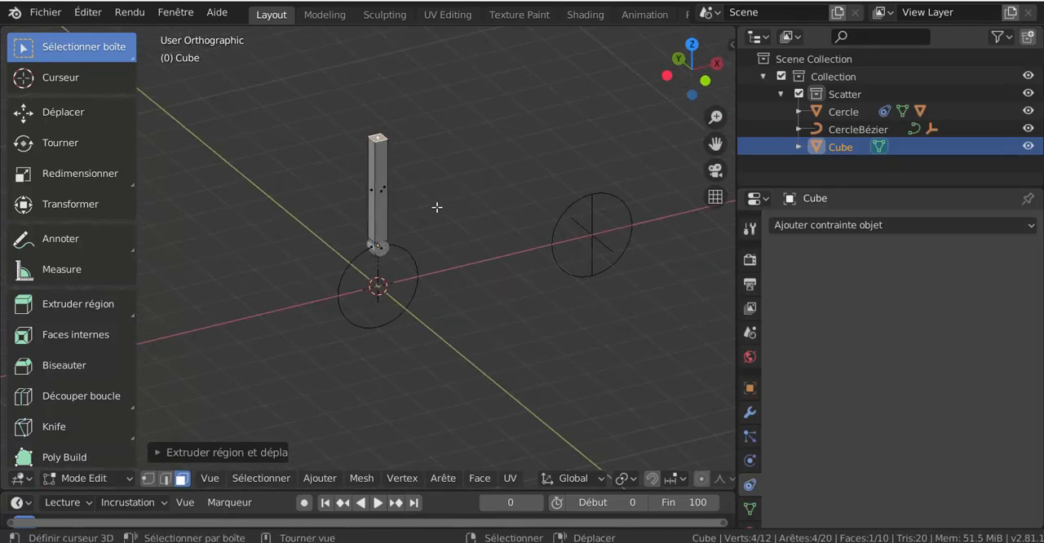
pyautogui.moveTo(468, 313); pyautogui.dragTo(439, 308, button='middle')
pyautogui.press('s')
pyautogui.click(484, 324)
pyautogui.press('KP_1')
pyautogui.scroll(-2, 438, 307)
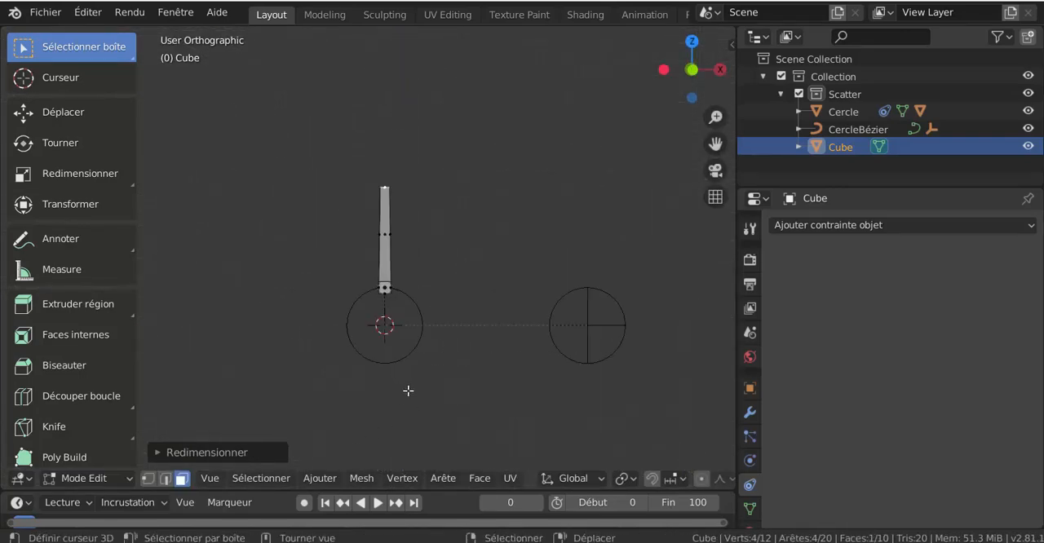
pyautogui.press('Tab')
# In front view, add a mesh cylinder at the origin and move it up along Z over the rod's upper end
pyautogui.press('KP_1')
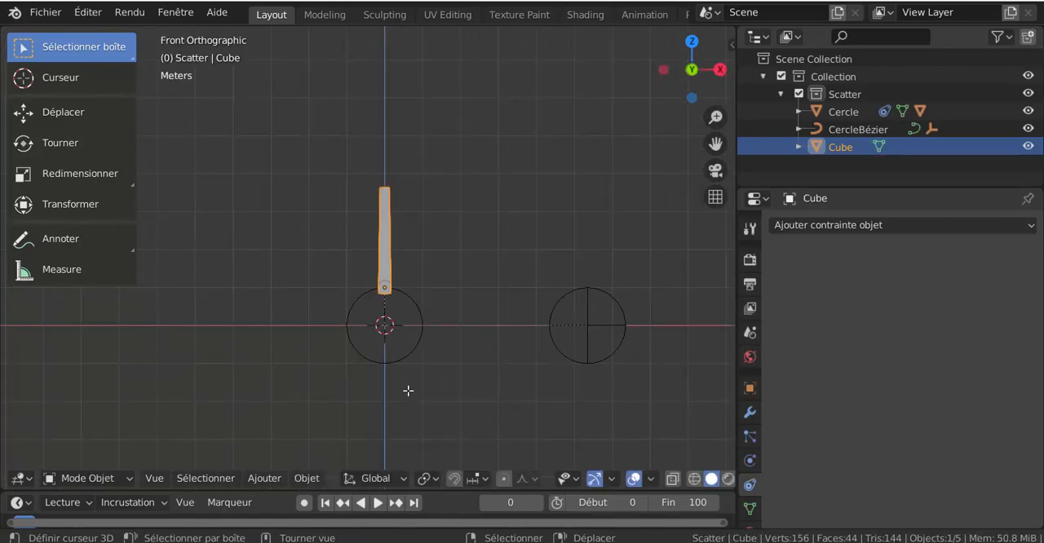
pyautogui.click(264, 478)
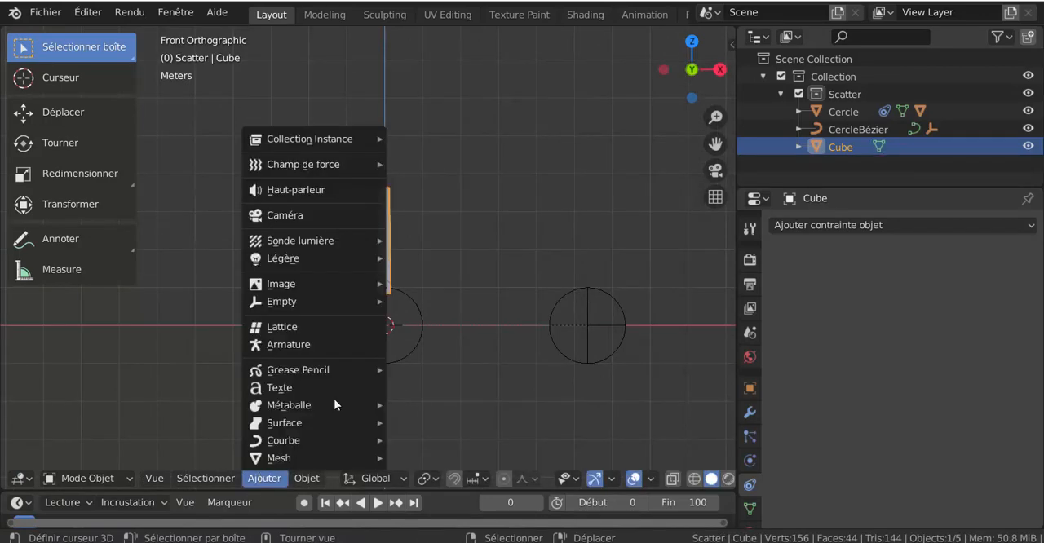
pyautogui.press('Escape')
pyautogui.click(264, 477)
pyautogui.moveTo(264, 459)
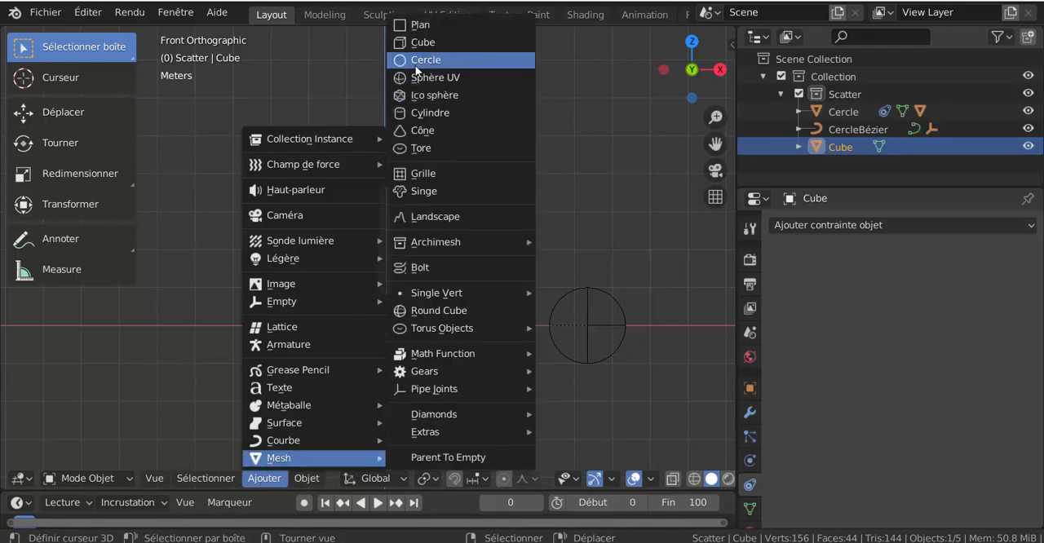
pyautogui.click(420, 111)
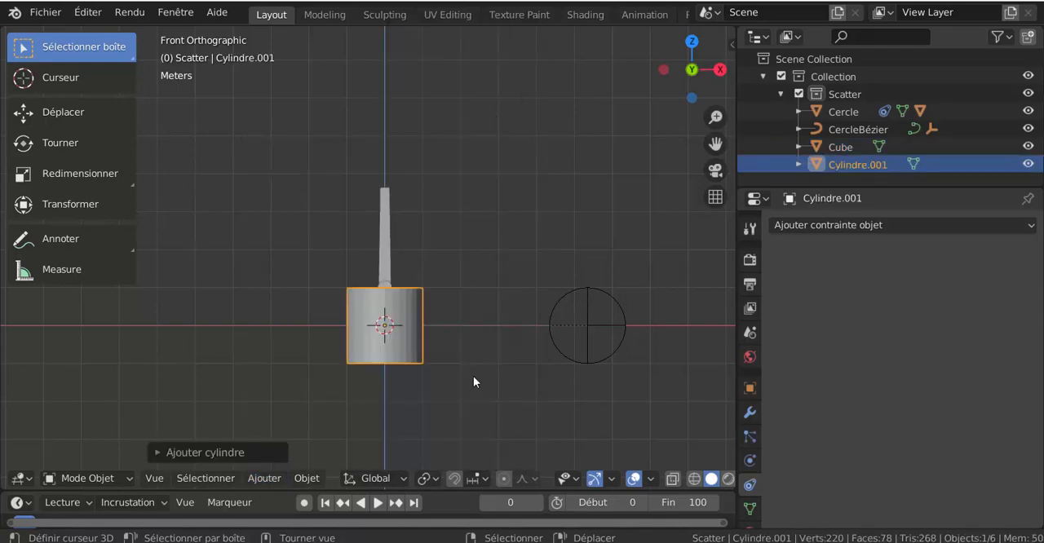
pyautogui.press('g')
pyautogui.press('z')
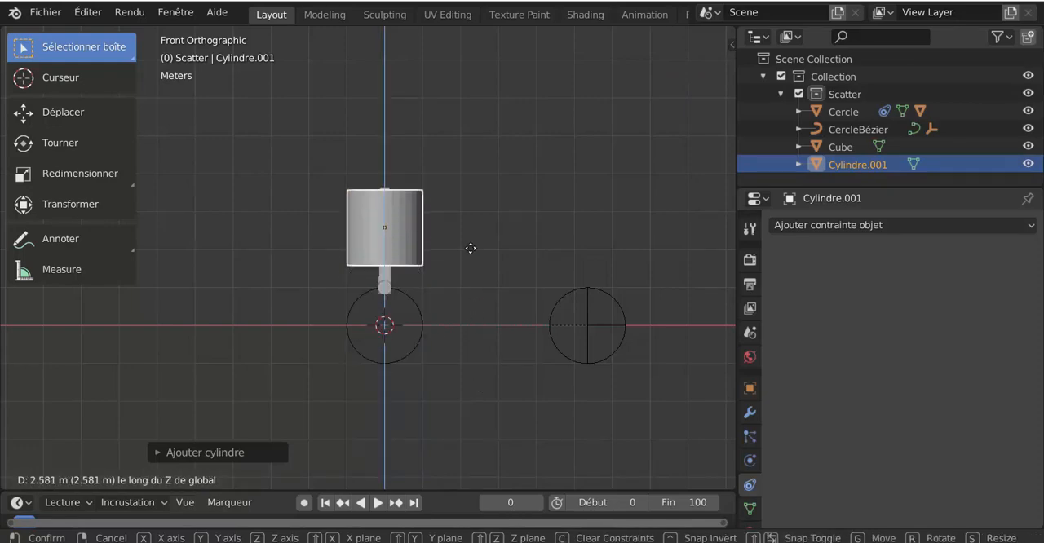
pyautogui.click(470, 229)
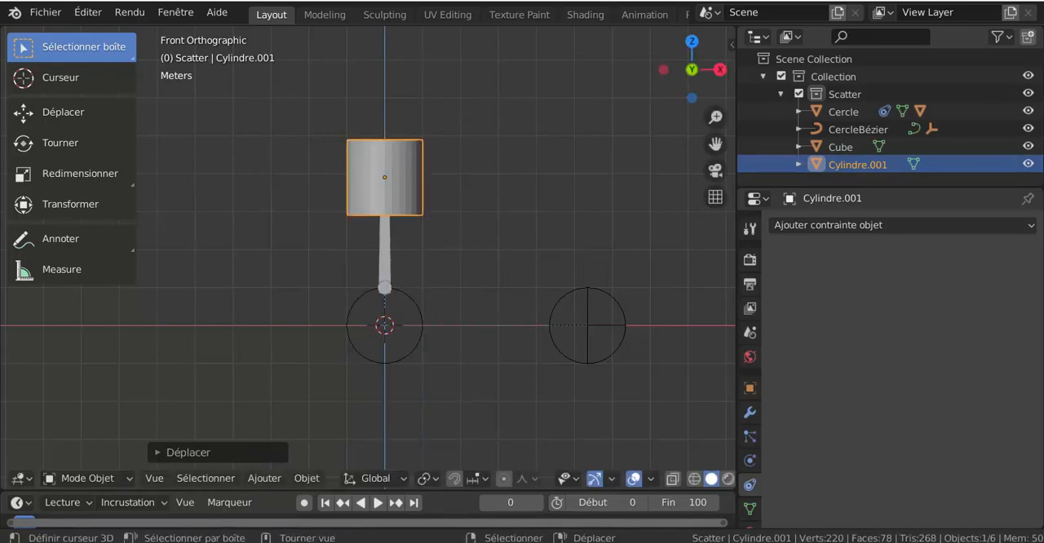
# Scale the piston cylinder down to about three quarters of its size
pyautogui.press('s')
pyautogui.click(425, 321)
pyautogui.moveTo(426, 320)
pyautogui.mouseDown(button='middle')
pyautogui.moveTo(464, 329)
pyautogui.moveTo(439, 329)
pyautogui.mouseUp(button='middle')
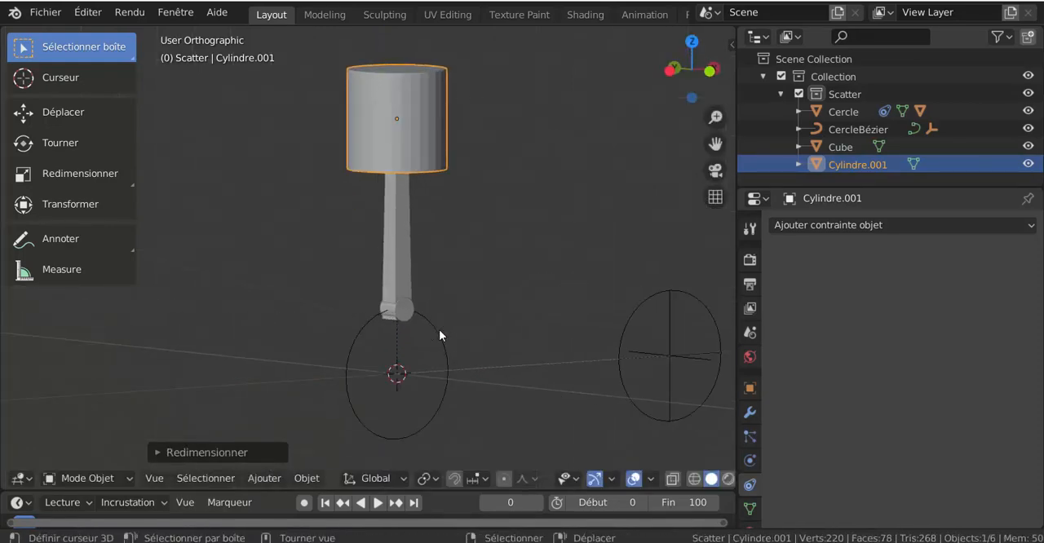
pyautogui.scroll(2, 389, 339)
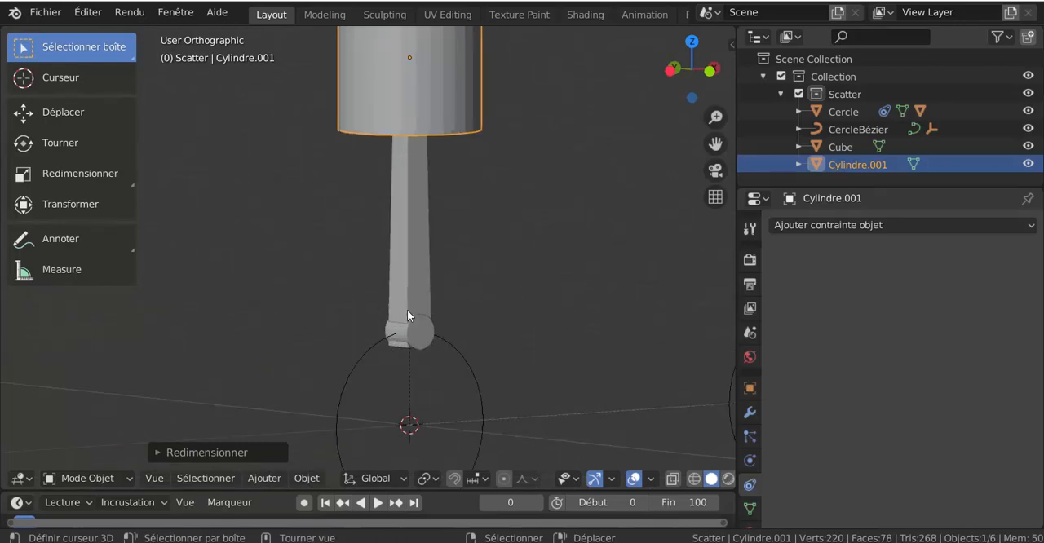
pyautogui.click(411, 269)
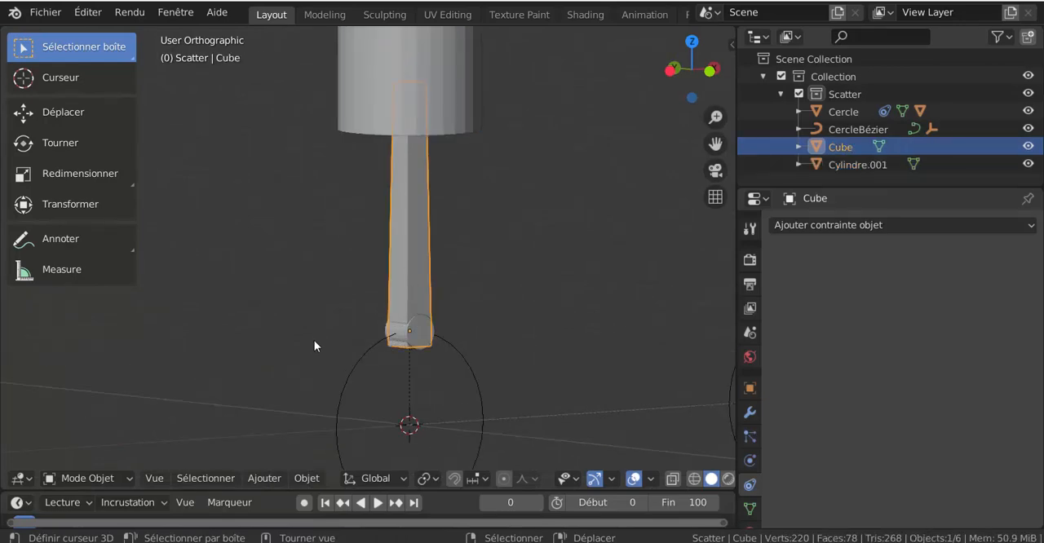
pyautogui.click(410, 342)
pyautogui.click(451, 351)
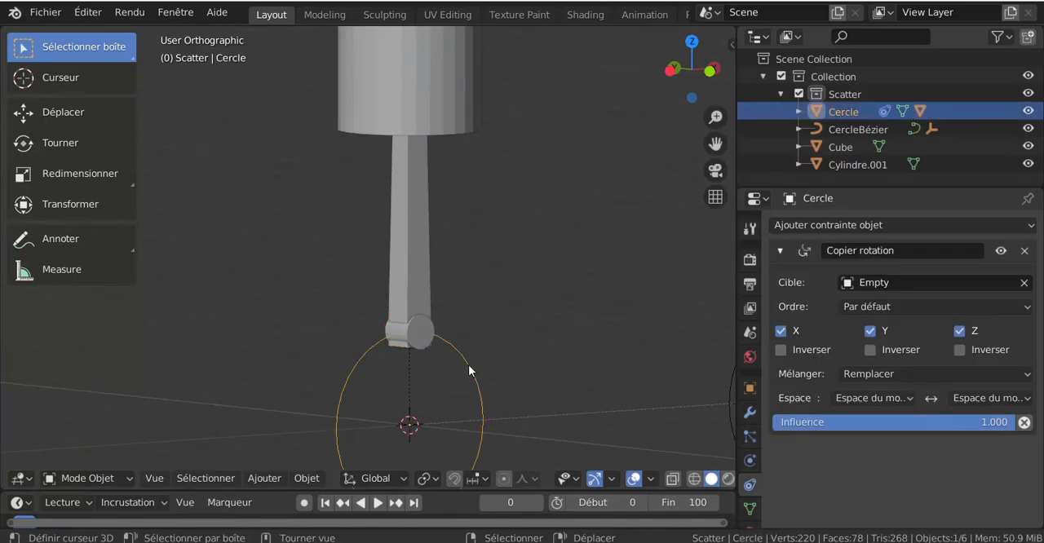
pyautogui.scroll(-5, 470, 371)
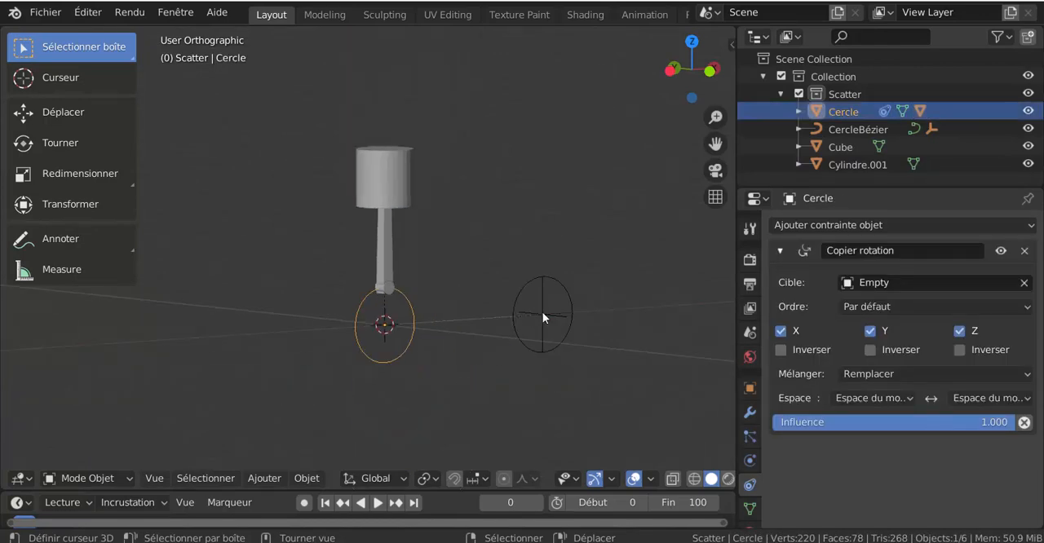
# Give the connecting rod a Copier position constraint with Cylindre as its target
pyautogui.click(389, 252)
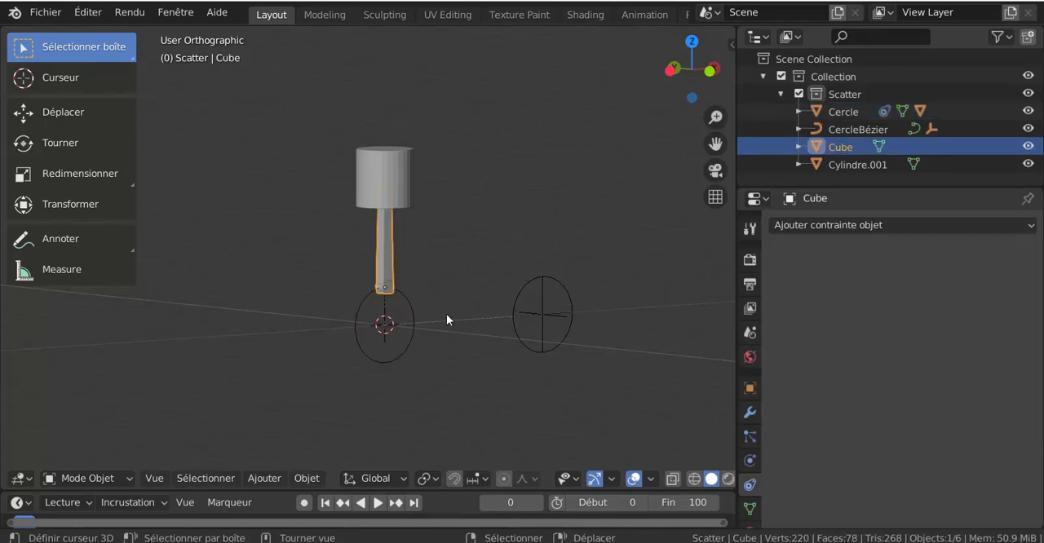
pyautogui.scroll(2, 446, 314)
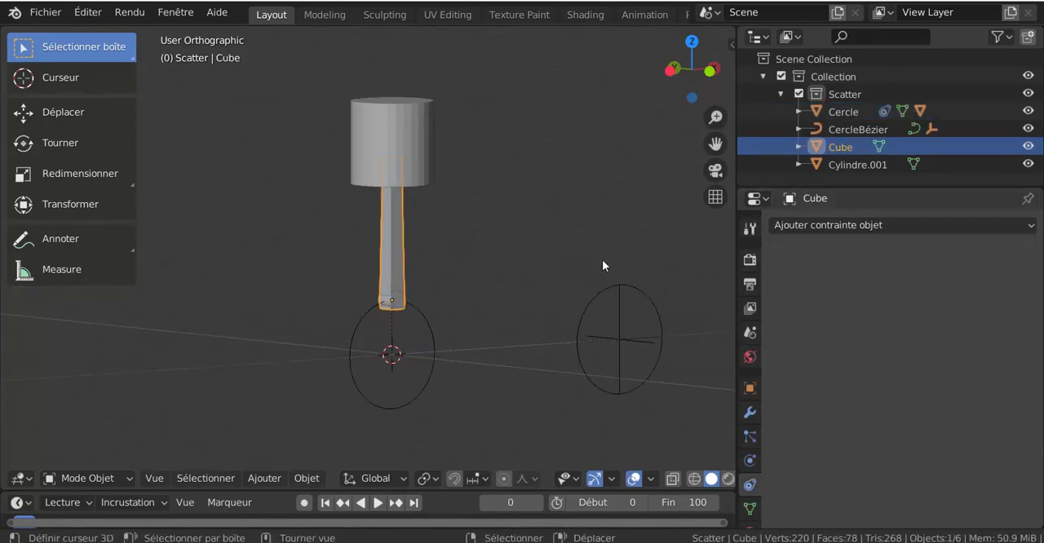
pyautogui.click(869, 227)
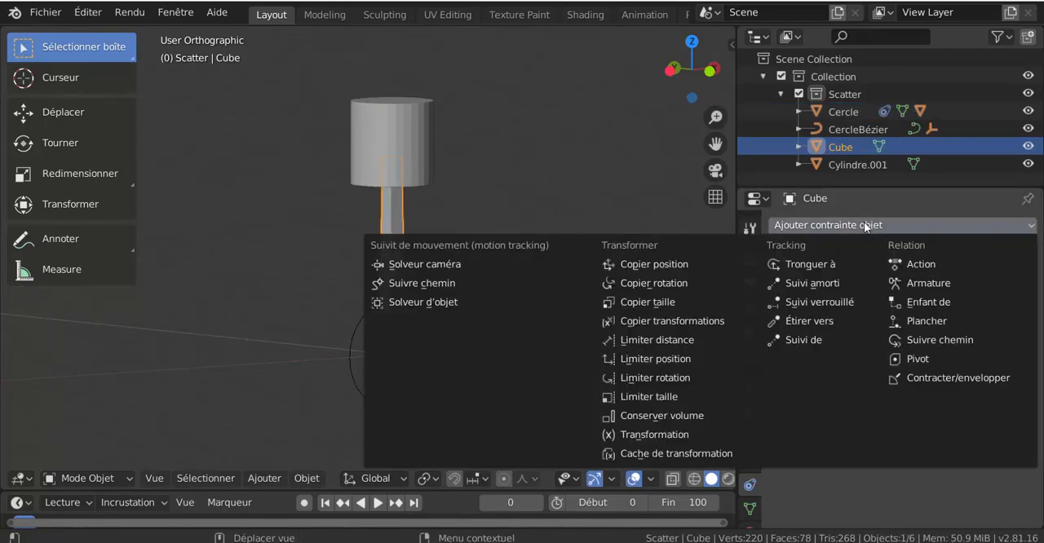
pyautogui.click(665, 266)
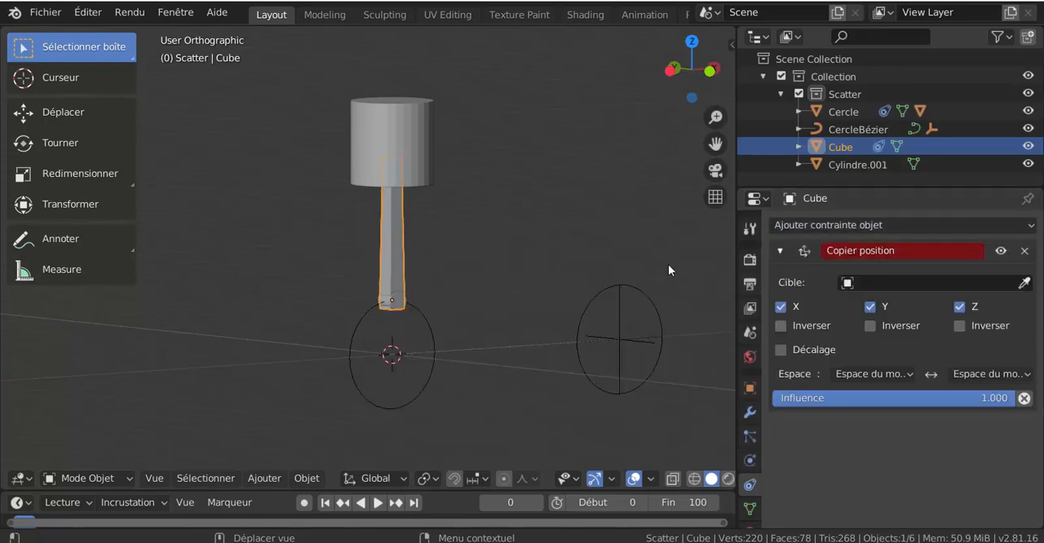
pyautogui.click(871, 288)
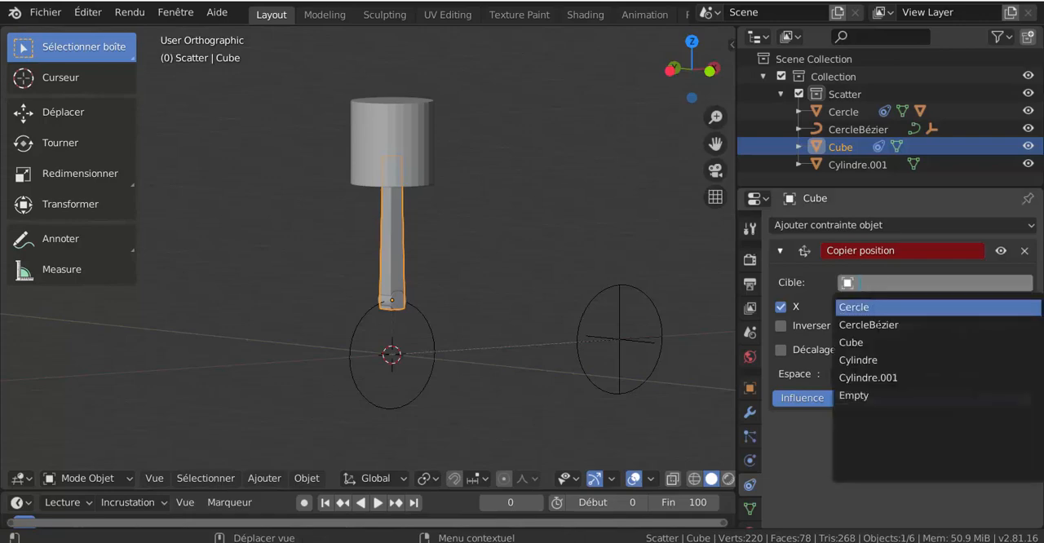
pyautogui.click(888, 360)
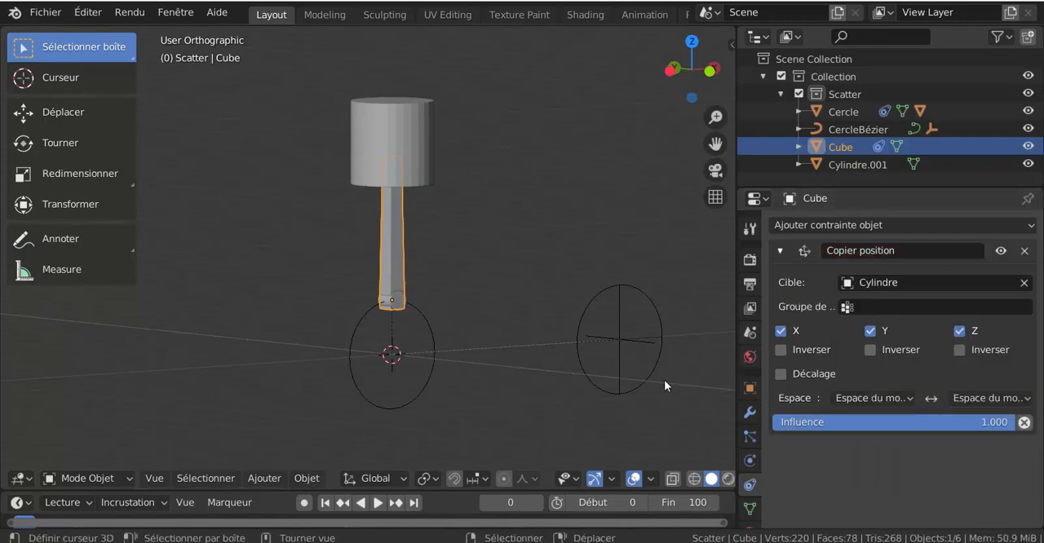
pyautogui.scroll(2, 416, 357)
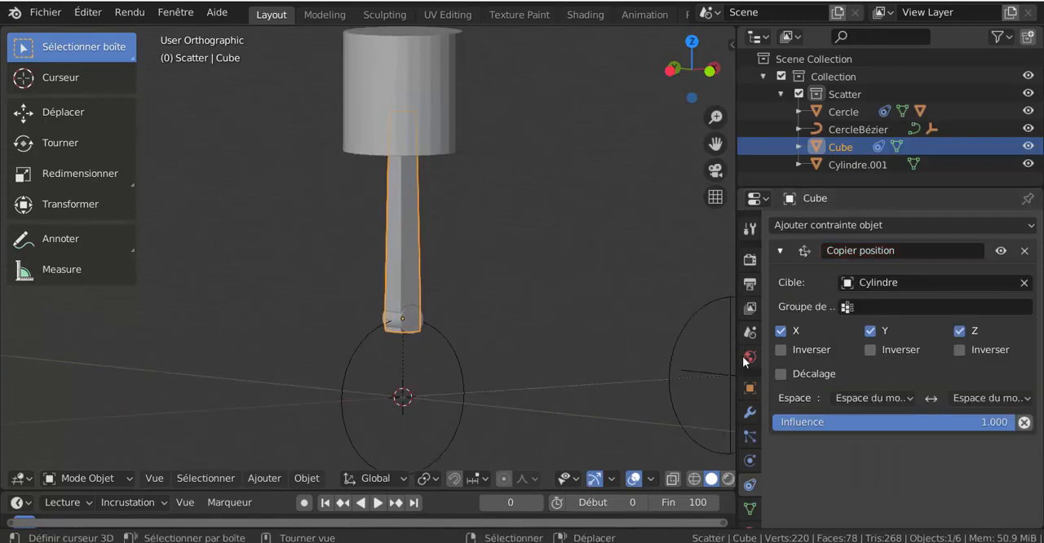
# Play the animation to check how the rod follows the small cylinder, and return to the first frame
pyautogui.scroll(-3, 522, 436)
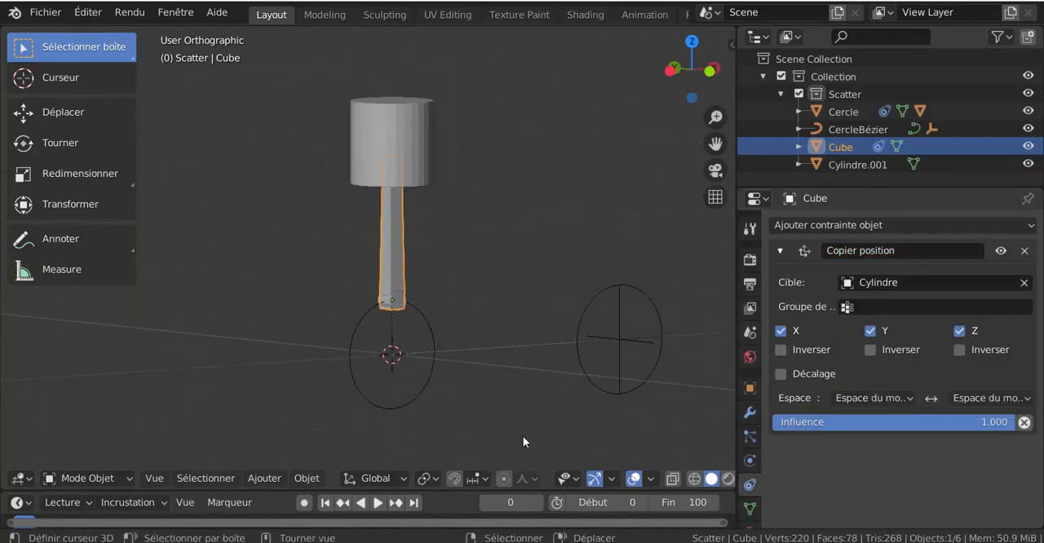
pyautogui.click(380, 503)
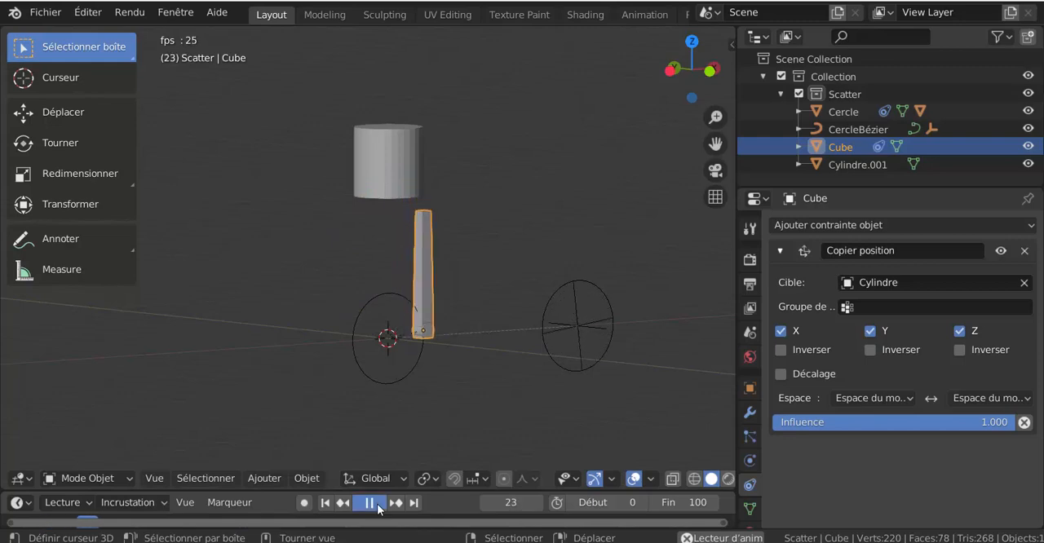
pyautogui.click(369, 503)
pyautogui.click(325, 503)
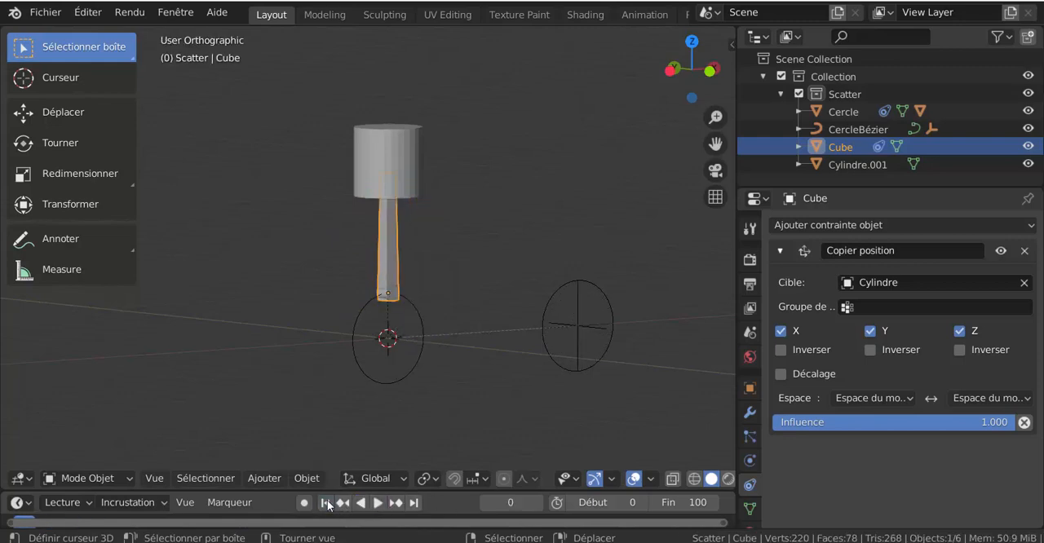
# Add a Suivi amorti constraint to the connecting rod, with Z as the tracking axis and Cylindre.001 as its target
pyautogui.moveTo(478, 404); pyautogui.dragTo(431, 402, button='middle')
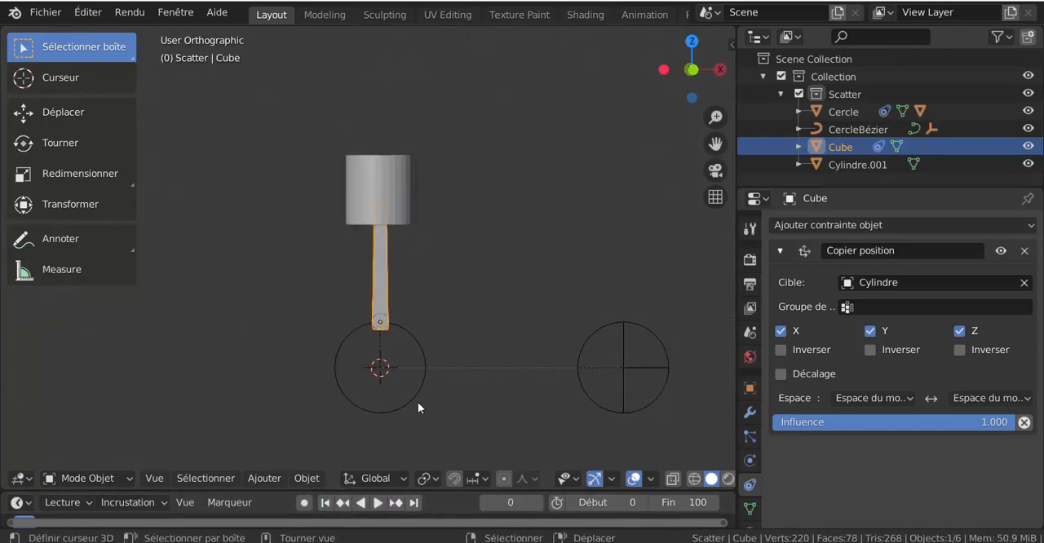
pyautogui.scroll(3, 426, 404)
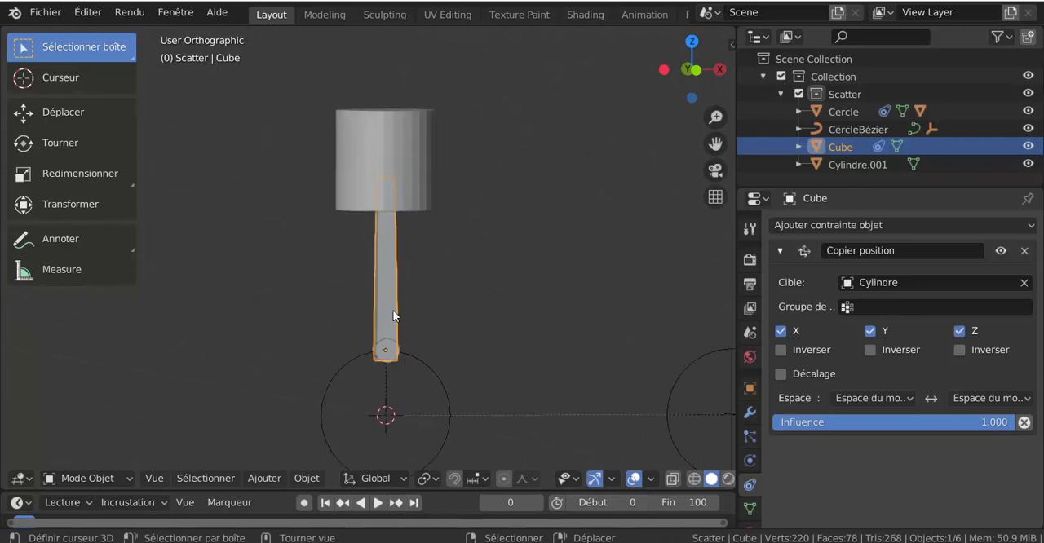
pyautogui.click(895, 250)
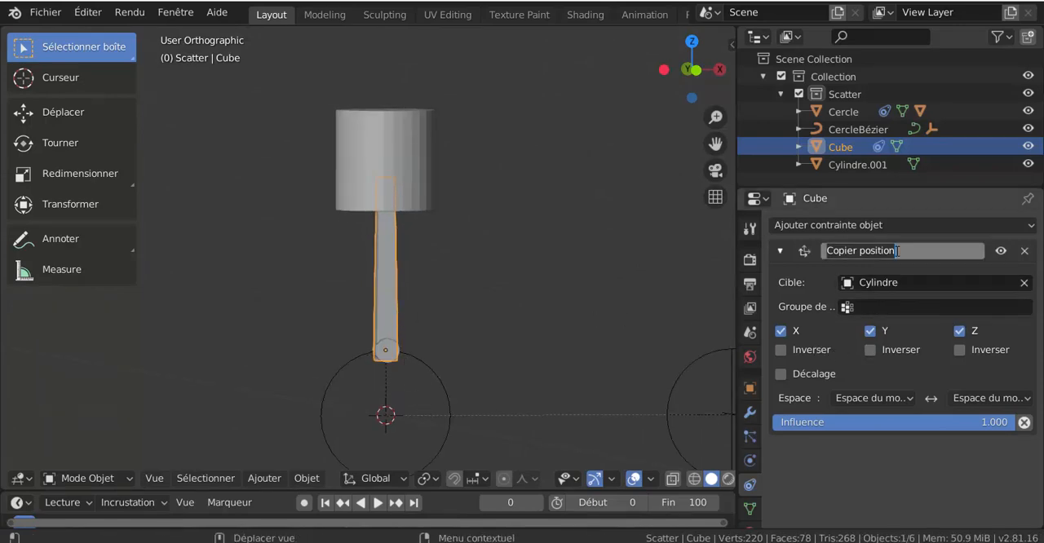
pyautogui.press('Return')
pyautogui.click(904, 224)
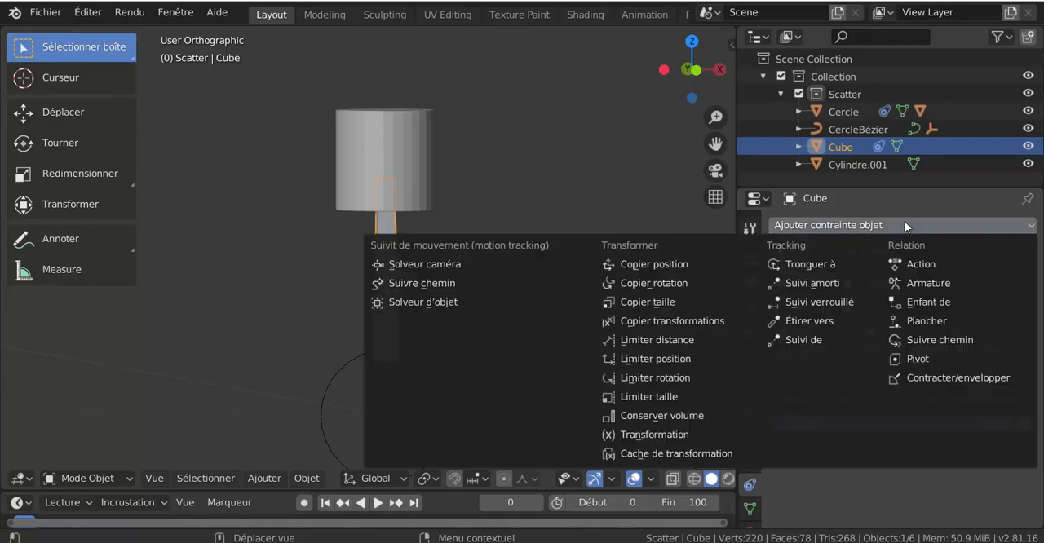
pyautogui.click(817, 283)
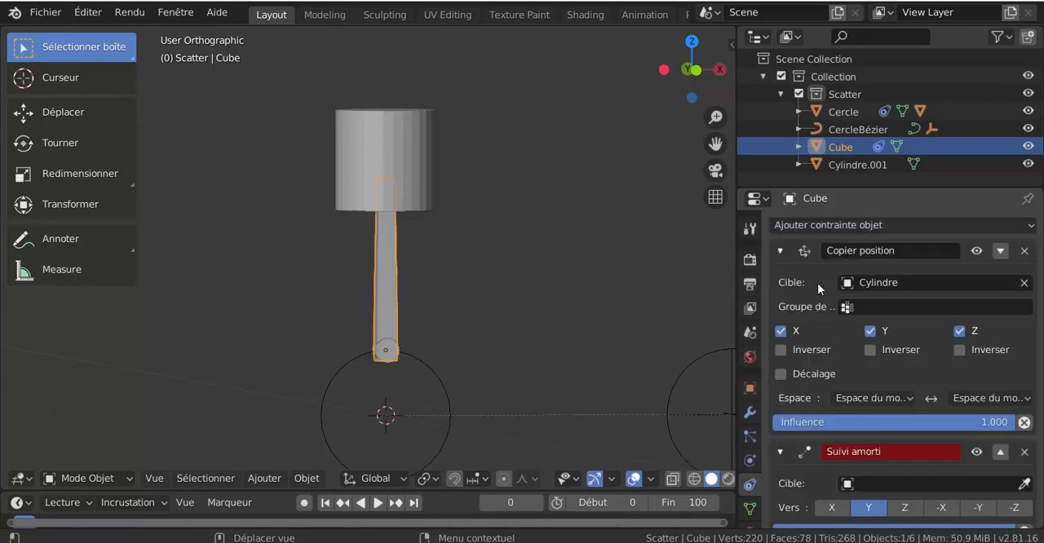
pyautogui.scroll(-1, 849, 407)
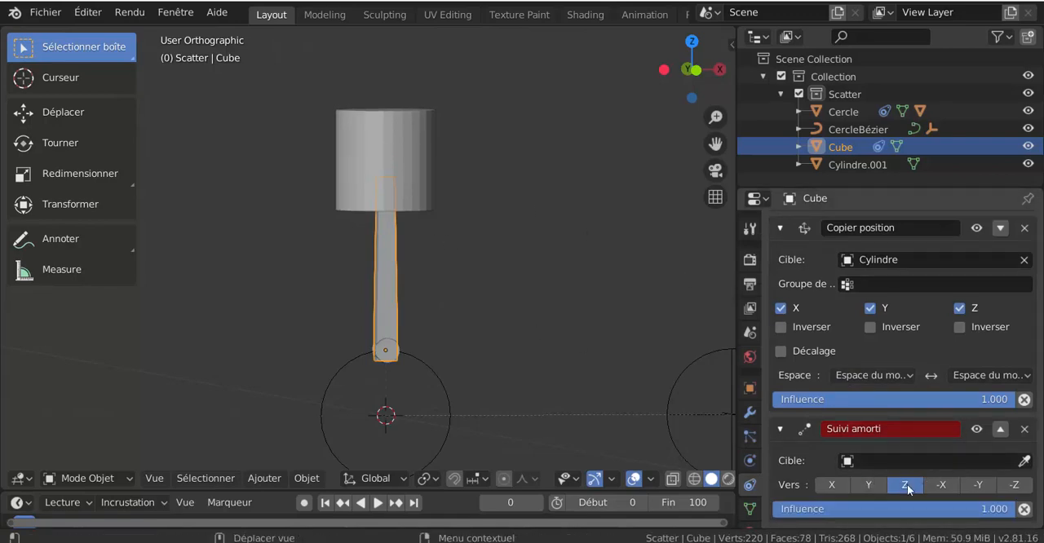
pyautogui.click(929, 461)
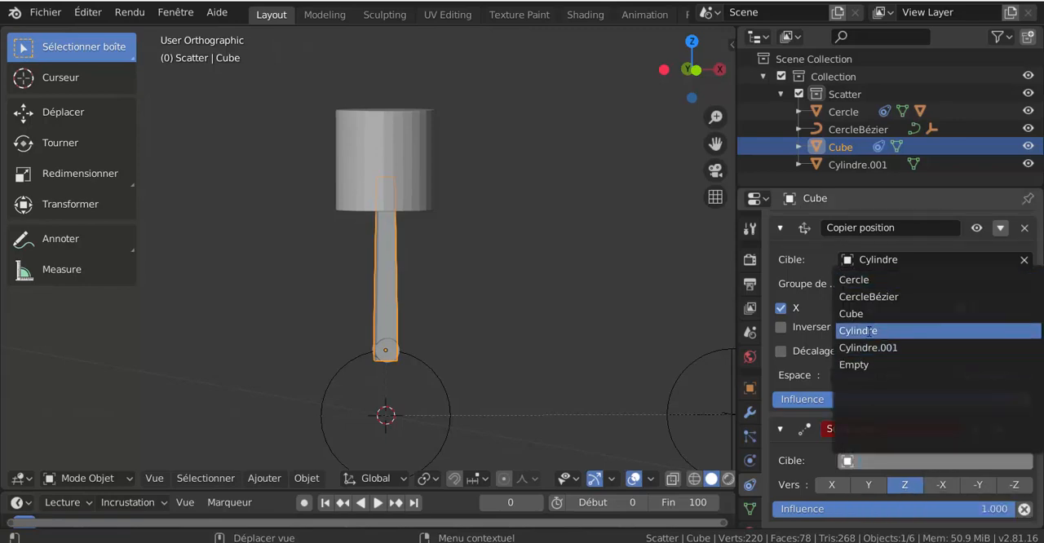
pyautogui.click(881, 348)
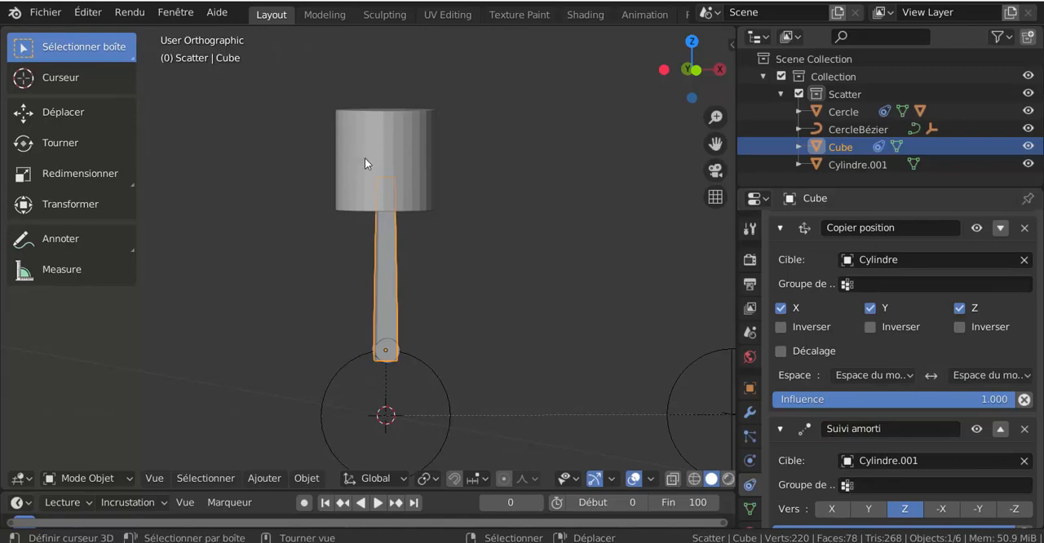
# Play the animation and check in front view how the rod tracks the piston, and stop playback
pyautogui.scroll(-3, 561, 316)
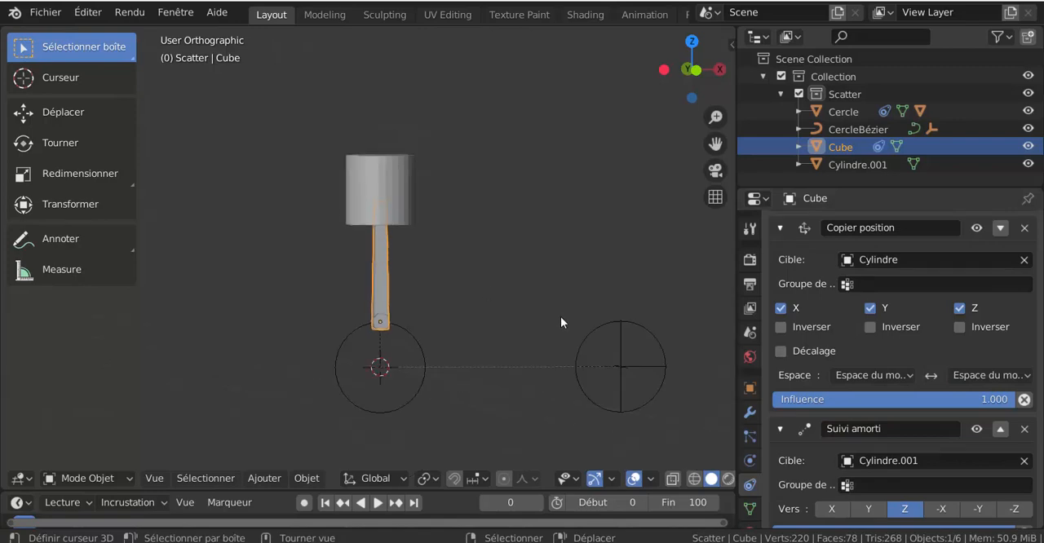
pyautogui.click(375, 502)
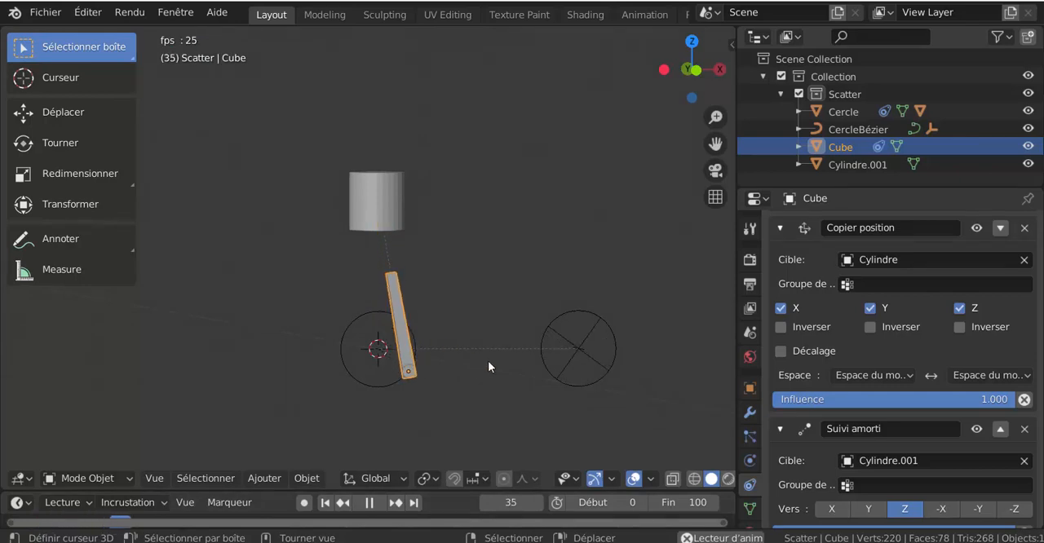
pyautogui.scroll(2, 465, 418)
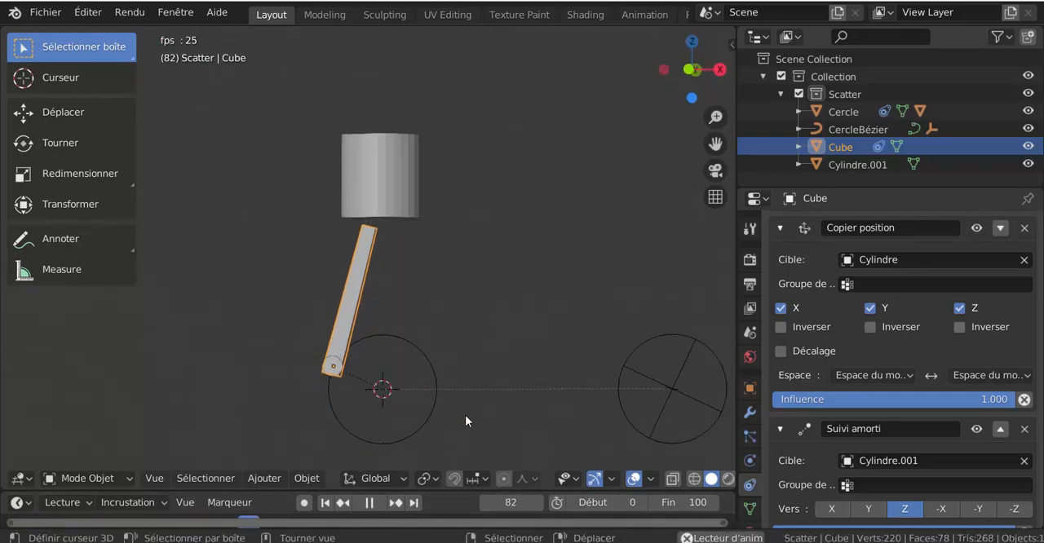
pyautogui.press('KP_1')
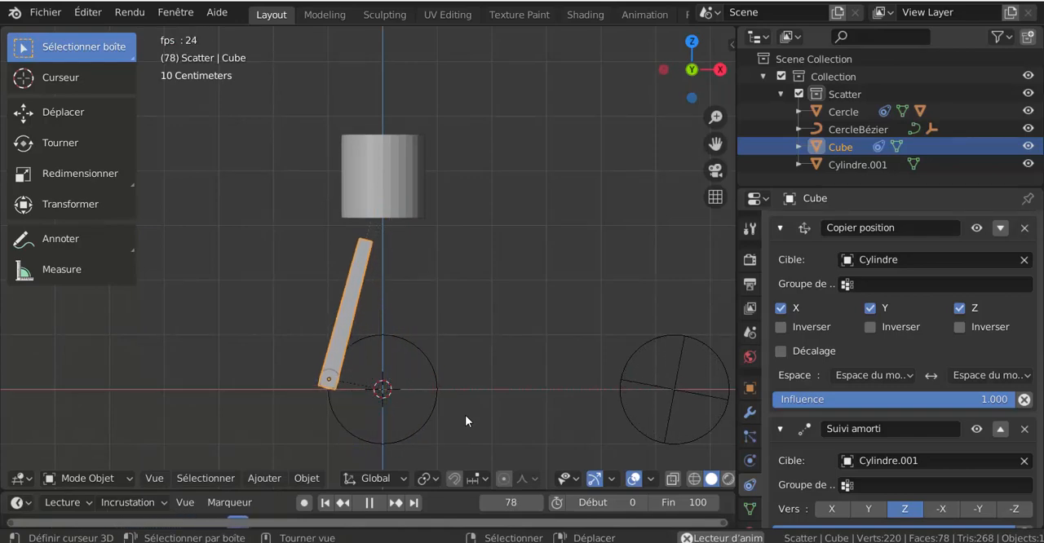
pyautogui.press('space')
# Give the piston cylinder a Copier position constraint targeting Cube, restricted to the Z axis and with Décalage enabled
pyautogui.click(389, 163)
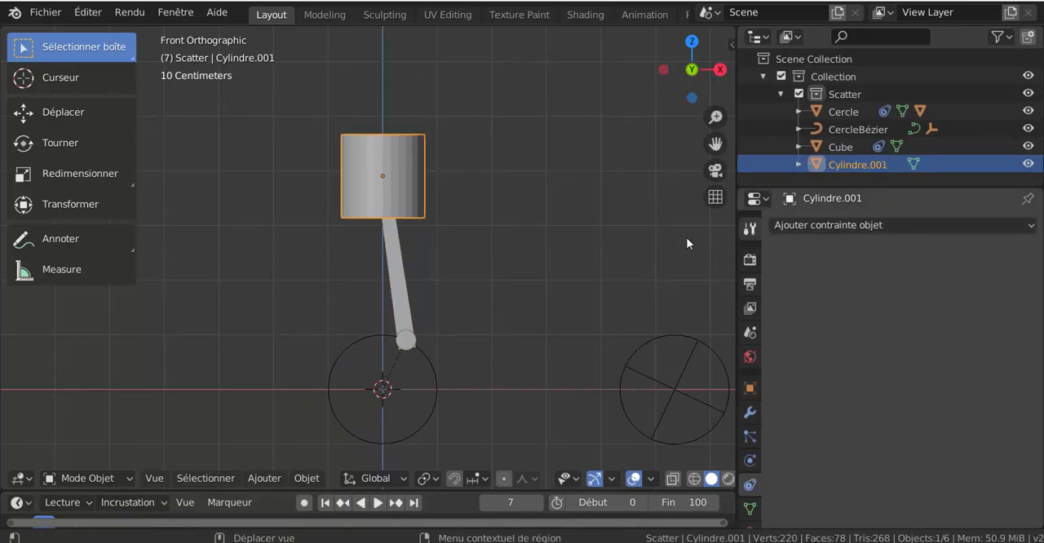
pyautogui.click(885, 227)
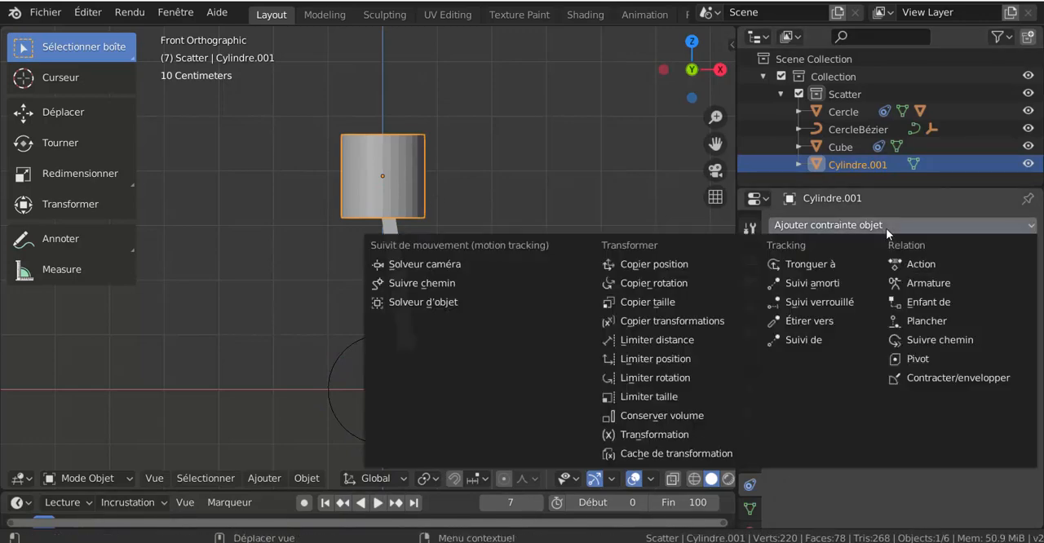
pyautogui.click(665, 267)
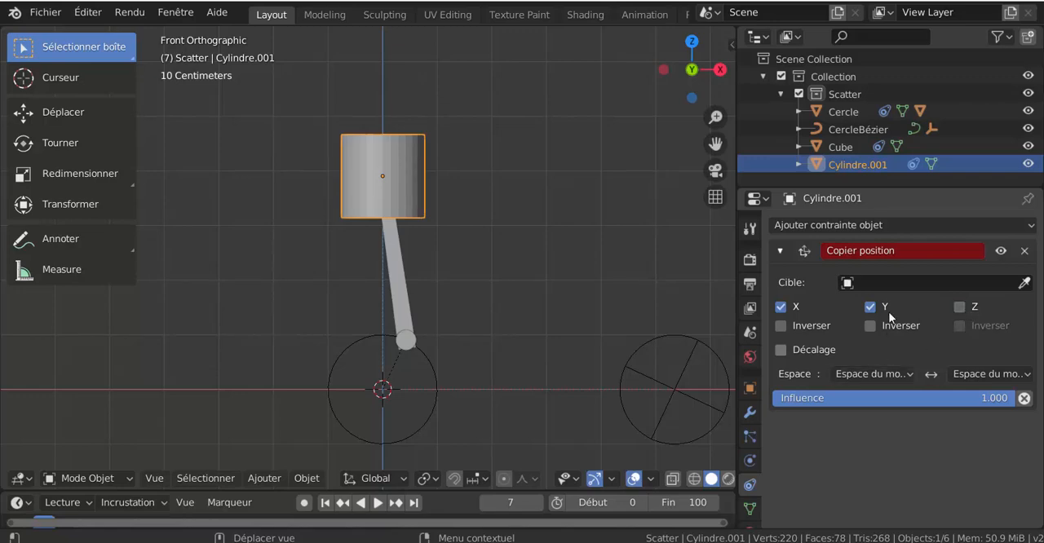
pyautogui.click(887, 285)
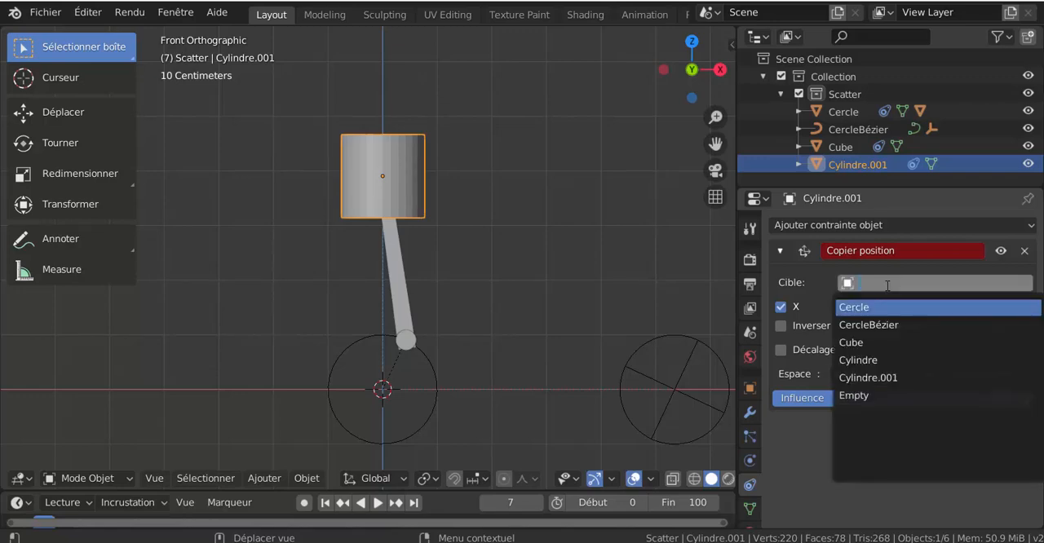
pyautogui.click(873, 344)
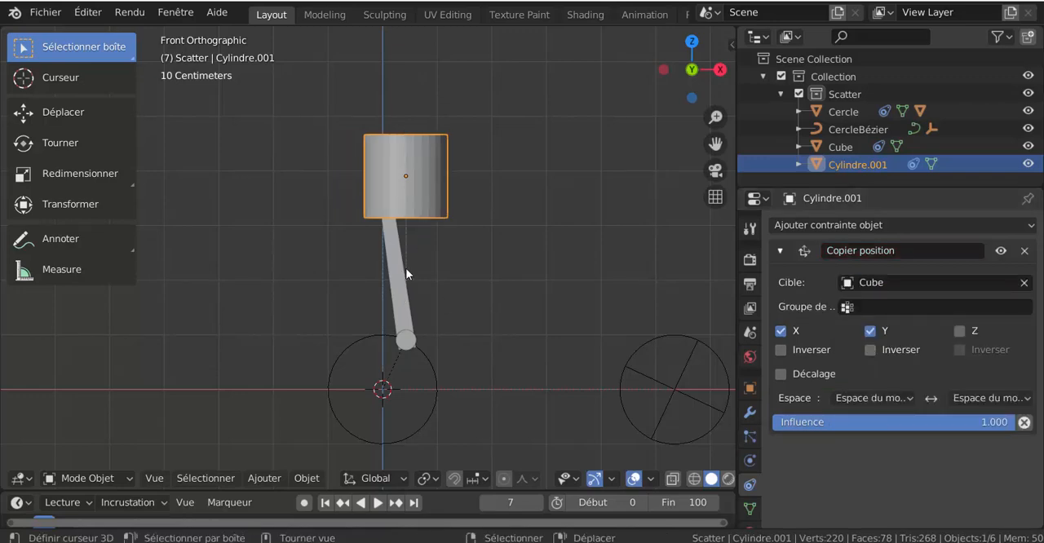
pyautogui.click(781, 330)
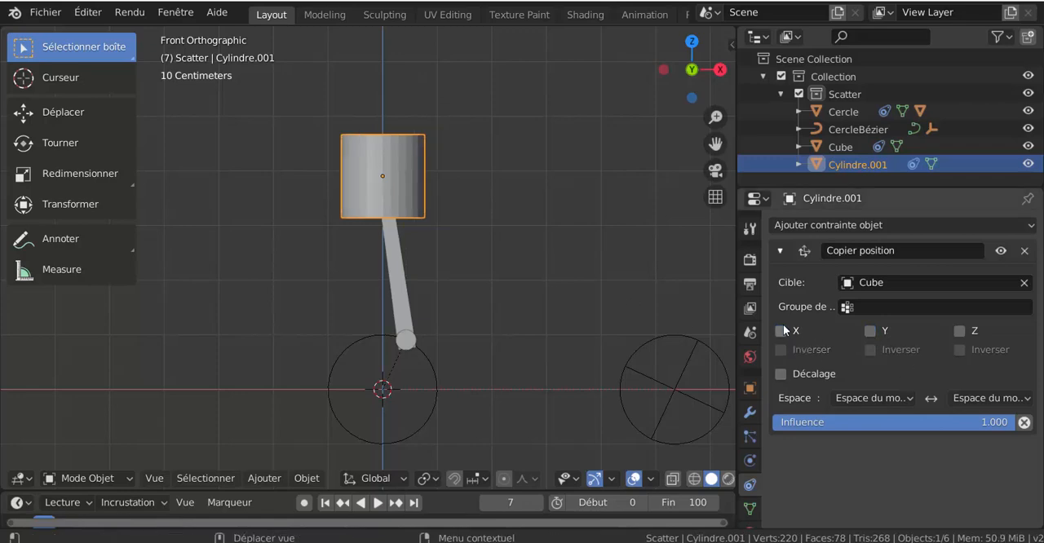
pyautogui.click(960, 331)
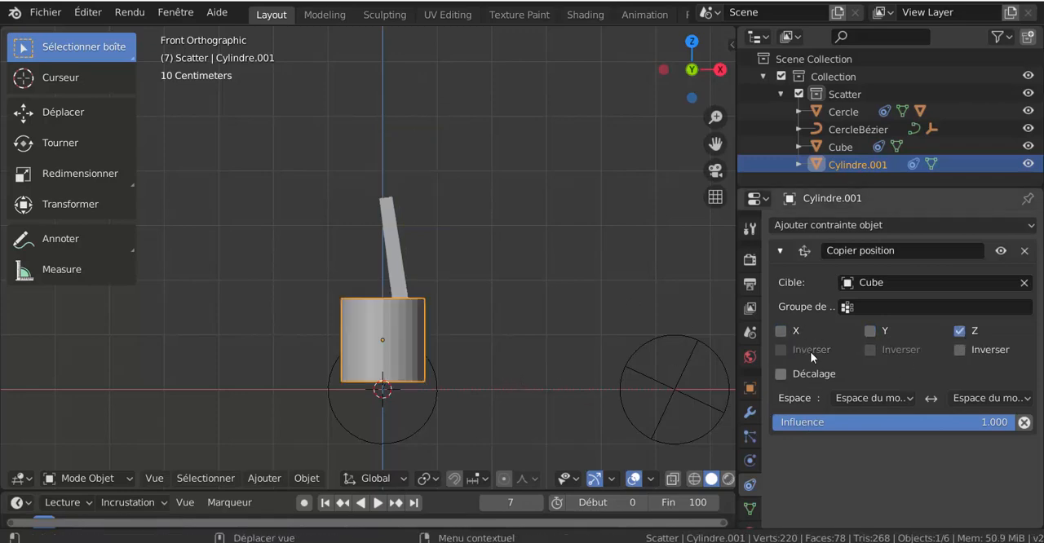
pyautogui.click(781, 374)
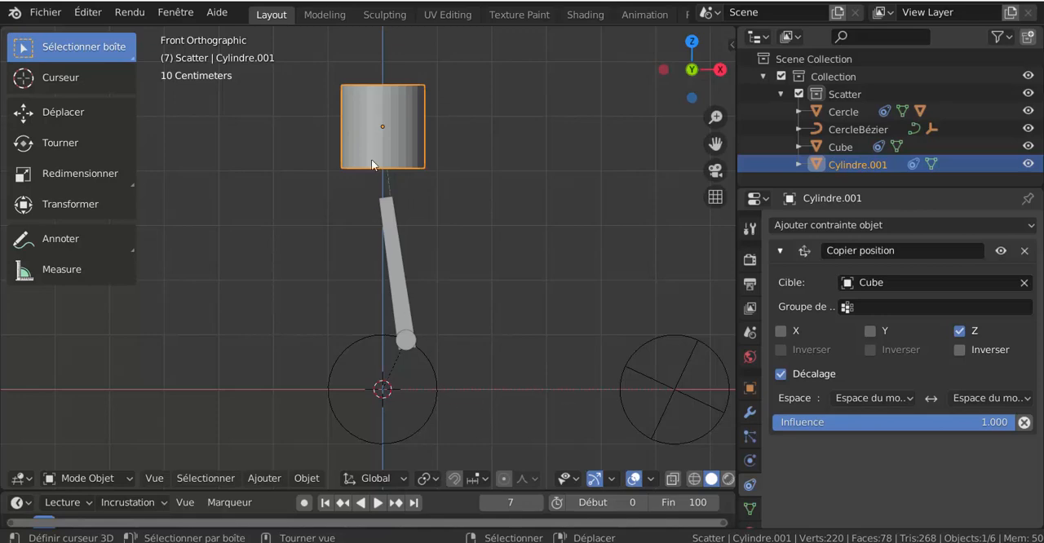
# Move the piston cylinder down along Z by about 0.94 m so it covers the rod's upper end
pyautogui.press('g')
pyautogui.press('z')
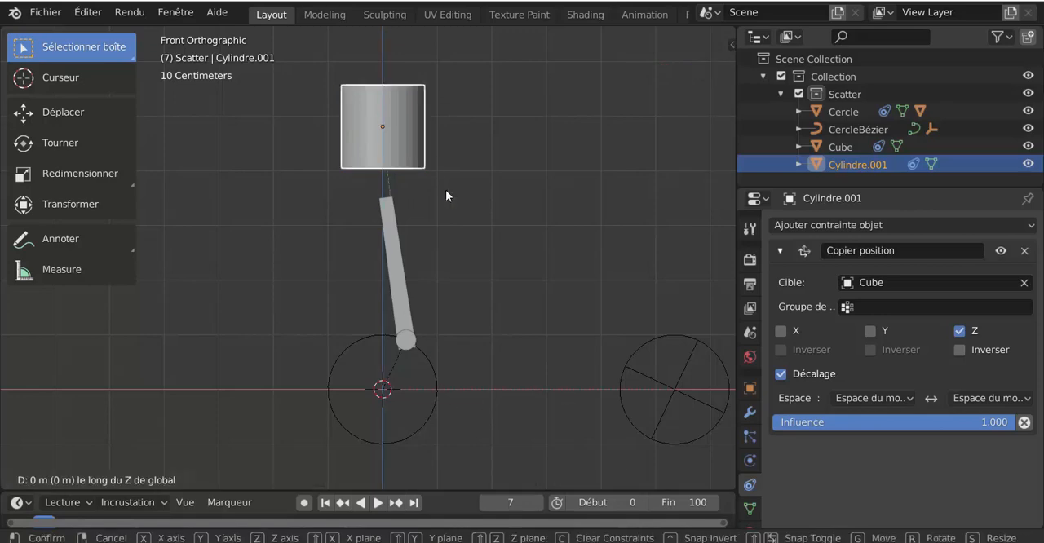
pyautogui.click(454, 244)
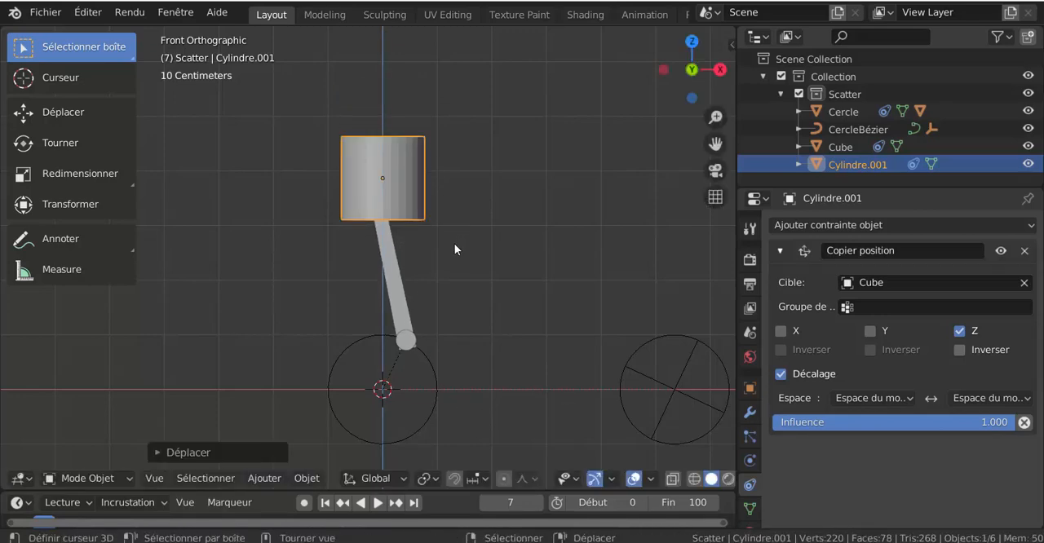
# Play the animation with X-ray display turned on, and widen the 3D viewport
pyautogui.click(377, 503)
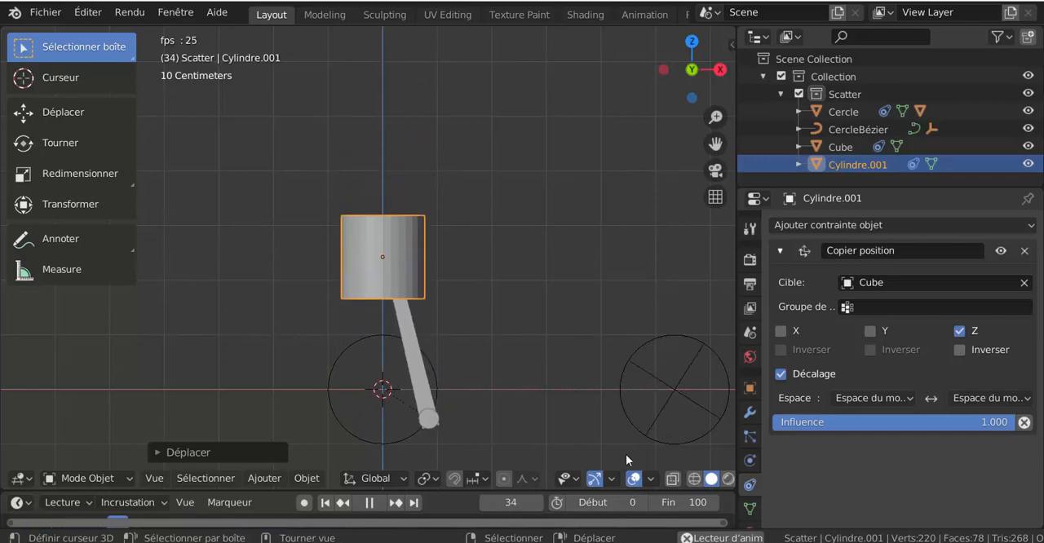
pyautogui.click(673, 479)
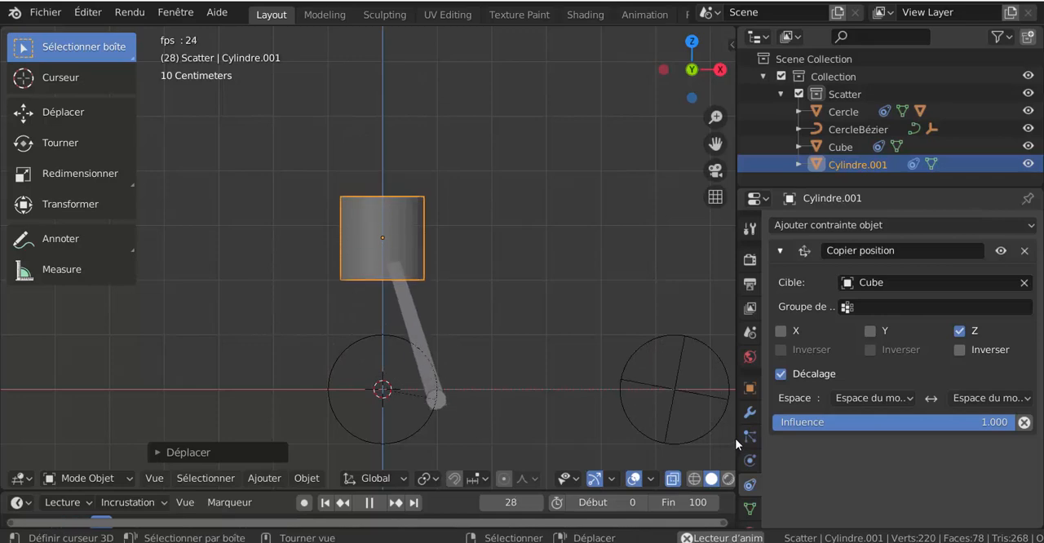
pyautogui.moveTo(735, 289); pyautogui.dragTo(848, 286)
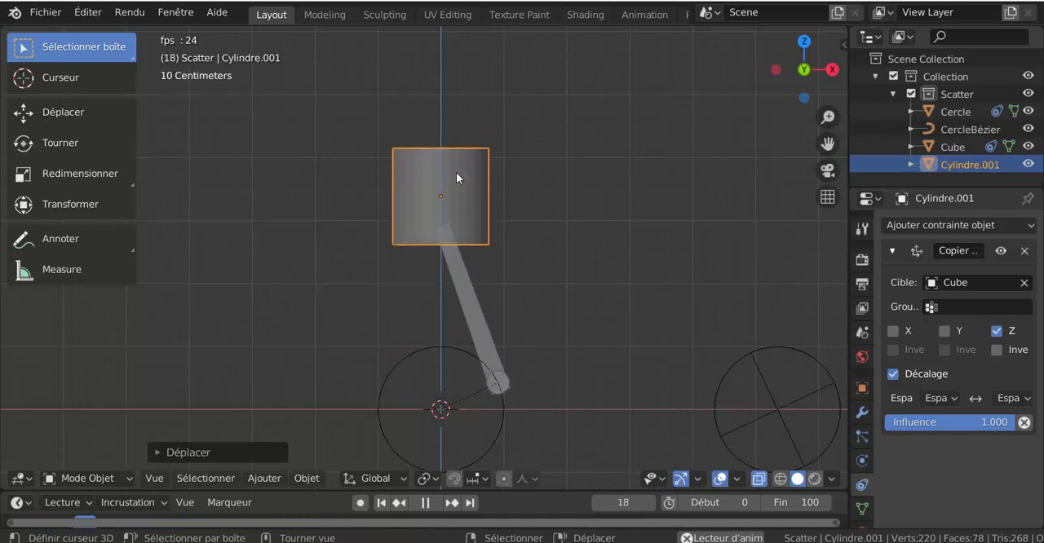
# Scale the wheel circle Cercle down to about 0.63 while the animation plays
pyautogui.click(478, 356)
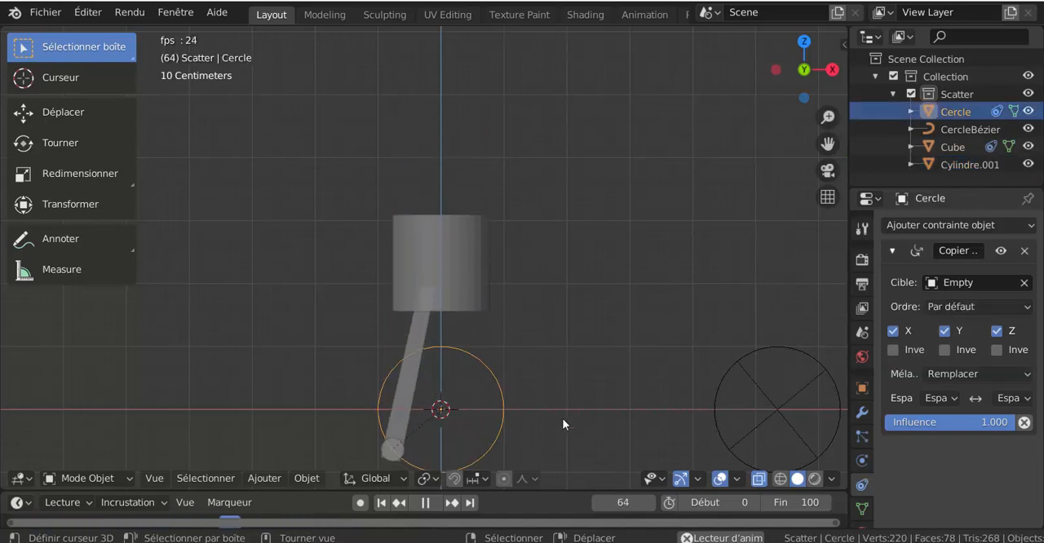
pyautogui.press('s')
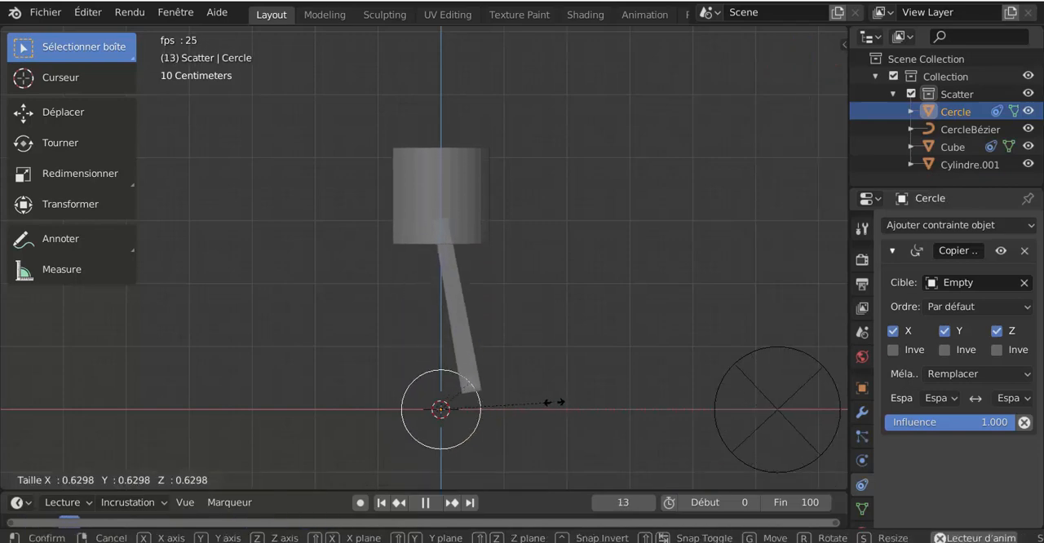
pyautogui.click(441, 401)
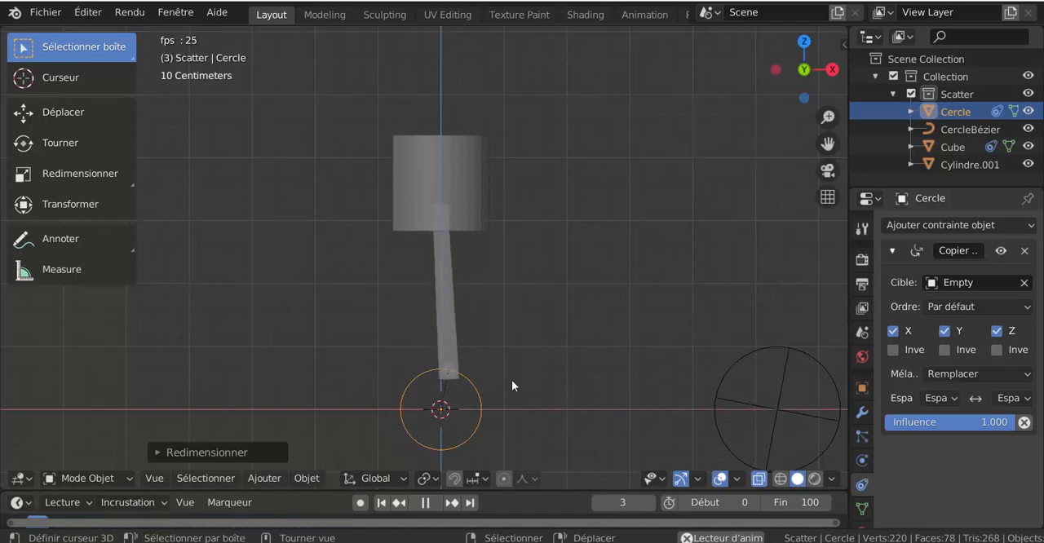
# Examine the moving piston and rod from an angled view, and stop playback
pyautogui.moveTo(511, 379); pyautogui.dragTo(567, 387, button='middle')
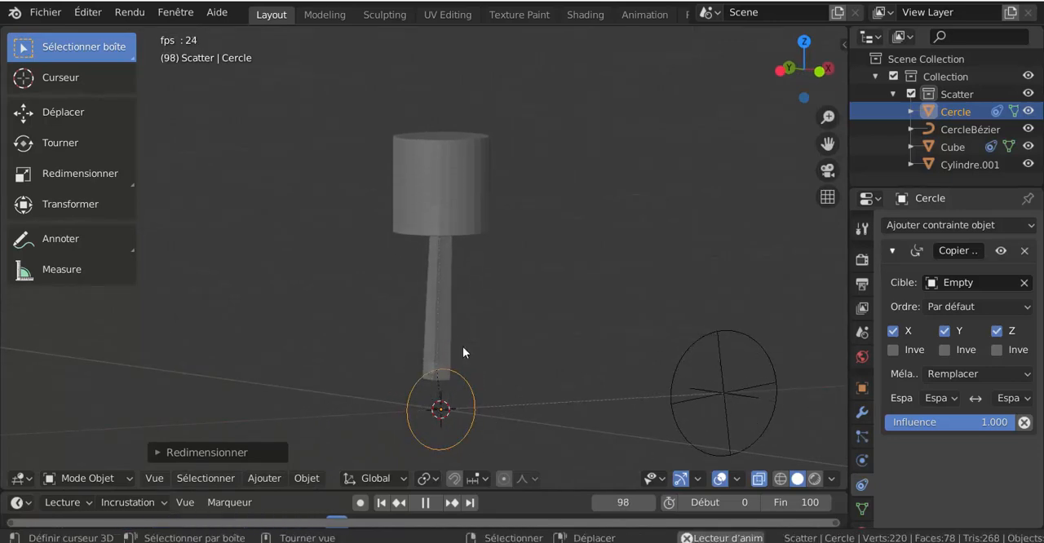
pyautogui.press('Tab')
pyautogui.press('Tab')
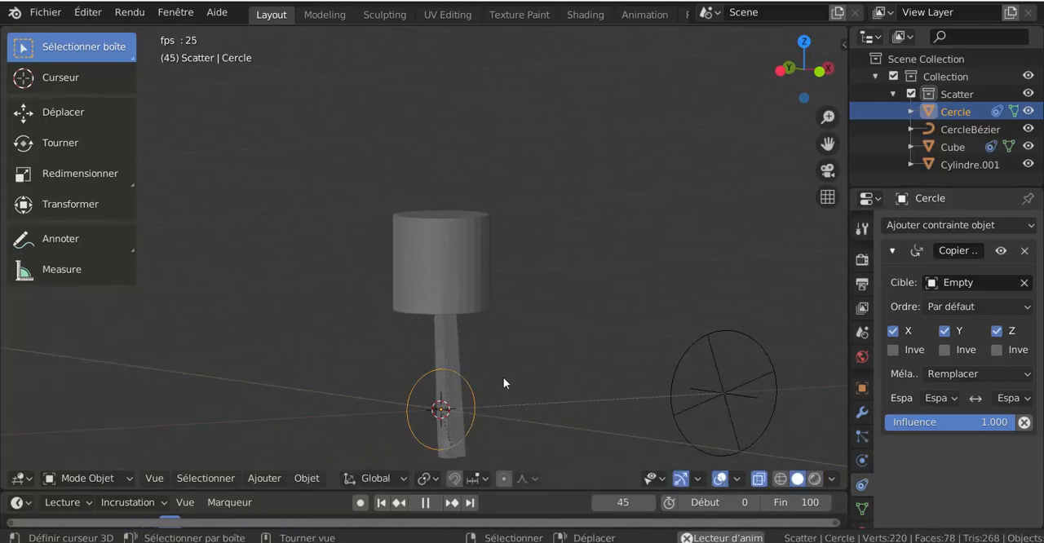
pyautogui.moveTo(506, 364); pyautogui.dragTo(411, 339, button='middle')
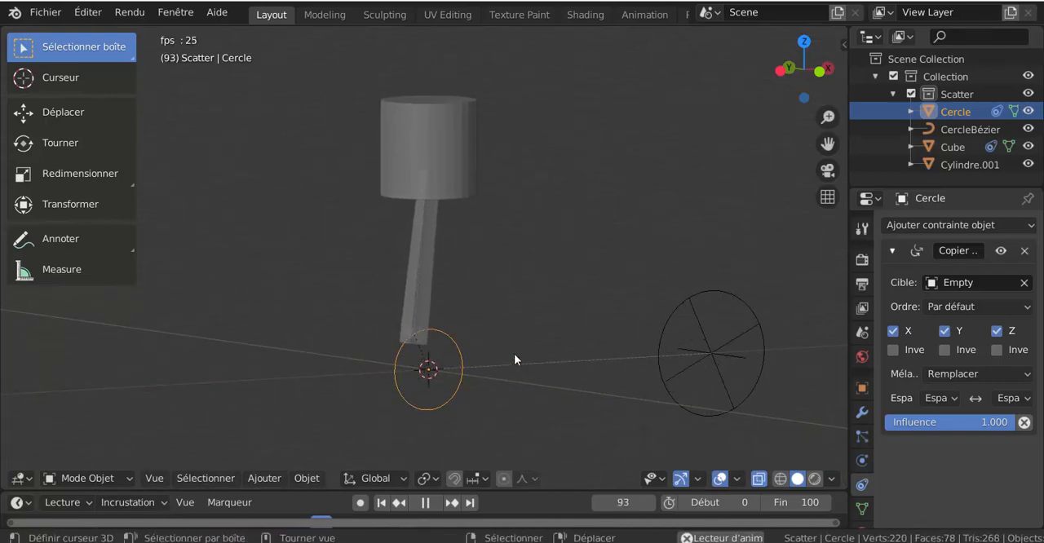
pyautogui.click(427, 503)
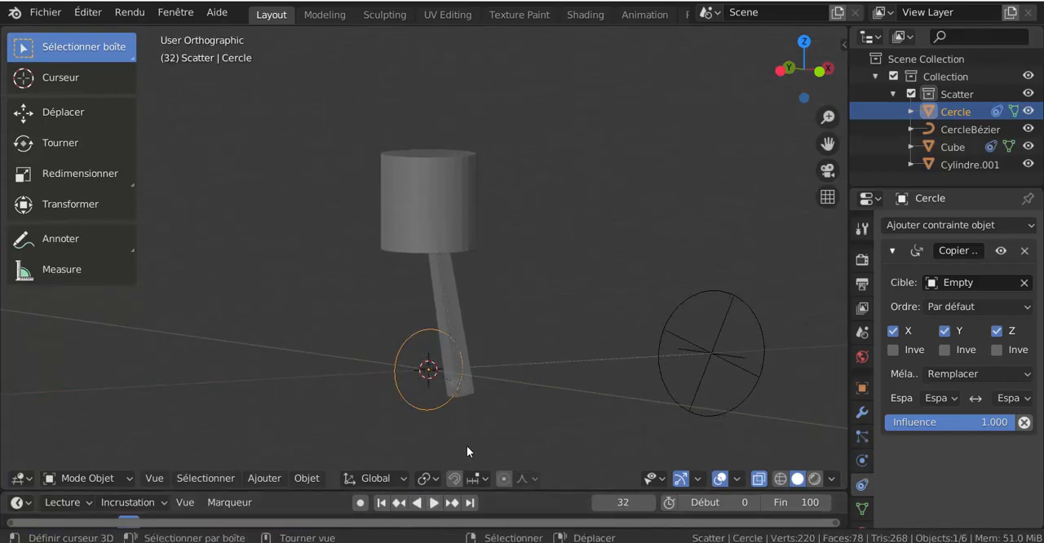
# Turn off X-ray display and extrude the wheel circle Cercle about 0.22 m along Y into a band
pyautogui.click(759, 479)
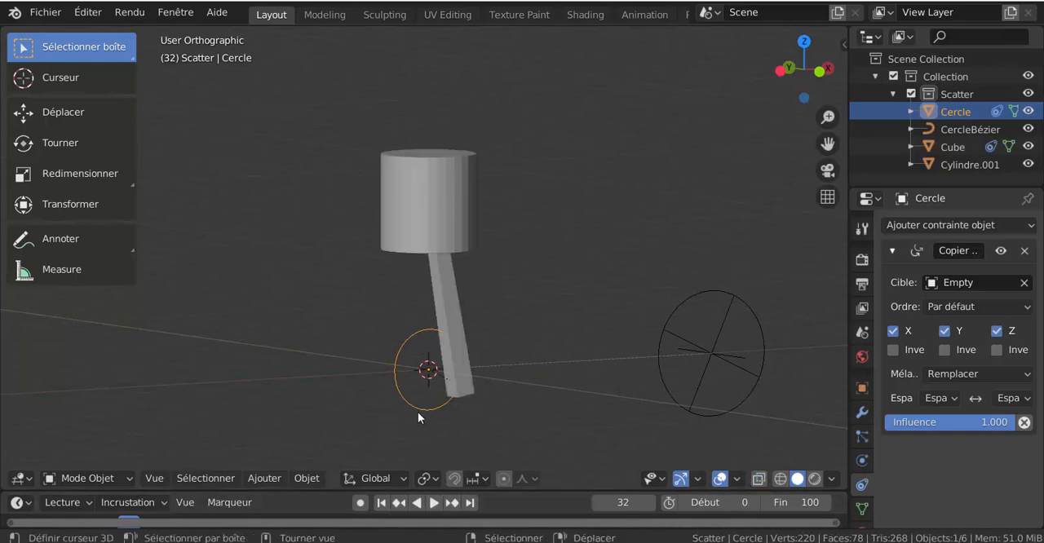
pyautogui.press('Tab')
pyautogui.press('Tab')
pyautogui.press('Tab')
pyautogui.click(148, 478)
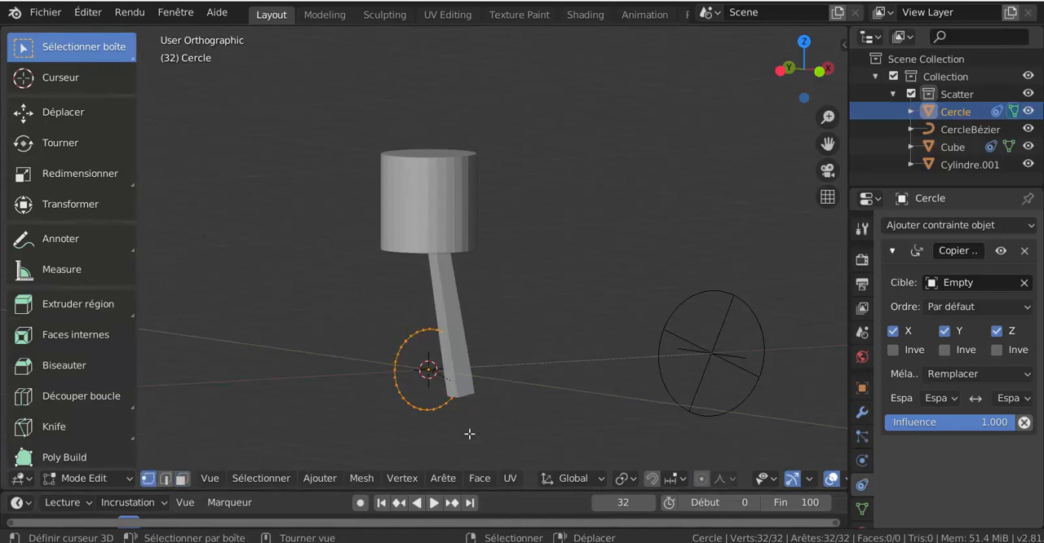
pyautogui.moveTo(523, 416); pyautogui.dragTo(548, 437, button='middle')
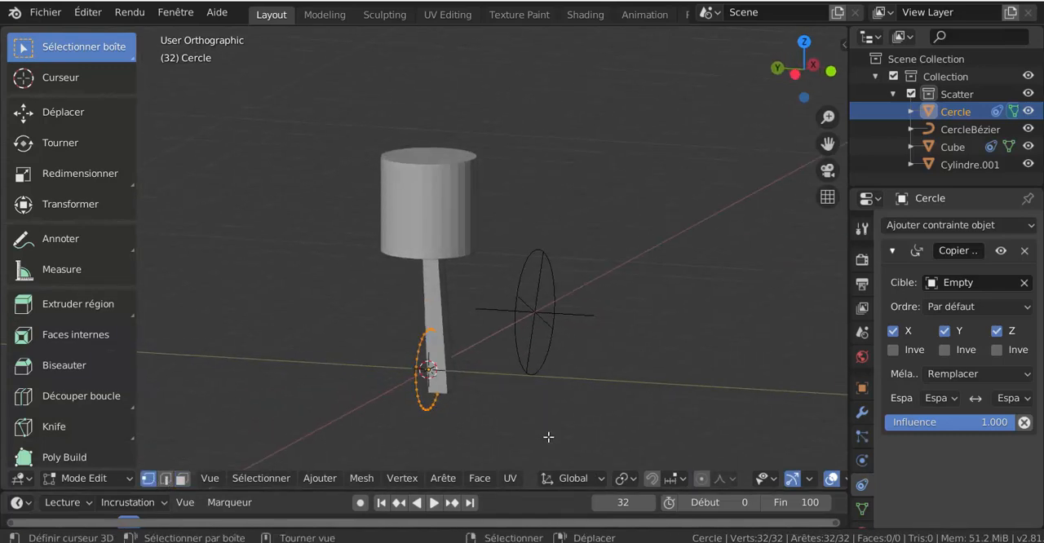
pyautogui.press('e')
pyautogui.press('y')
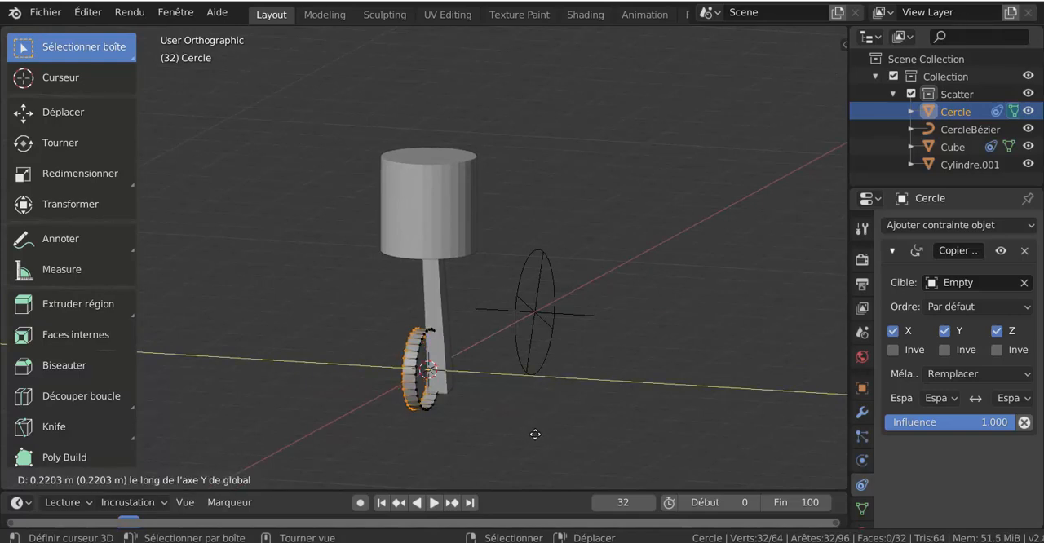
pyautogui.click(534, 434)
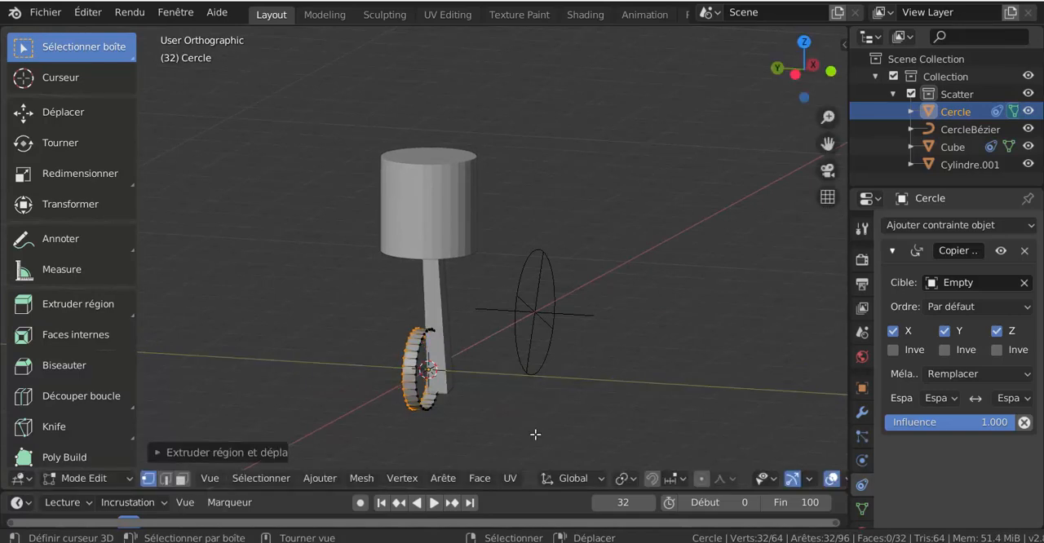
# Select the whole wheel band and extrude it with inward scaling to form a thick ring
pyautogui.press('a')
pyautogui.click(604, 436)
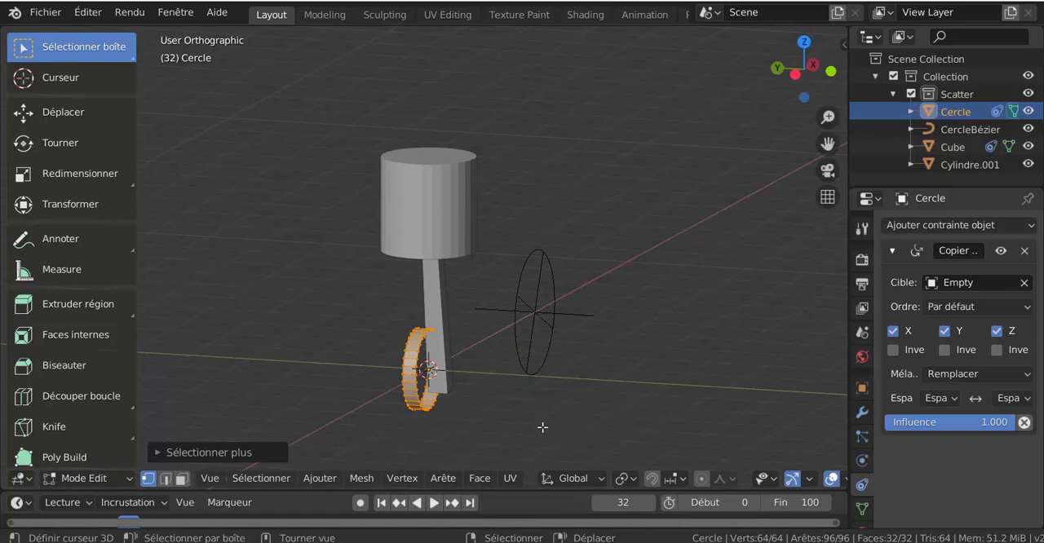
pyautogui.press('e')
pyautogui.press('s')
pyautogui.rightClick(528, 399)
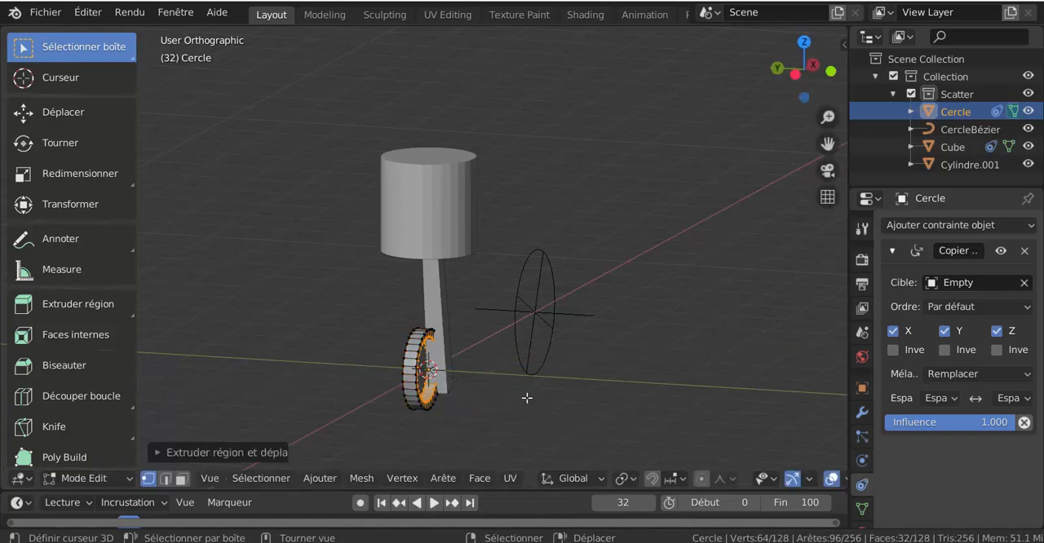
pyautogui.press('Tab')
pyautogui.moveTo(492, 414); pyautogui.dragTo(435, 390, button='middle')
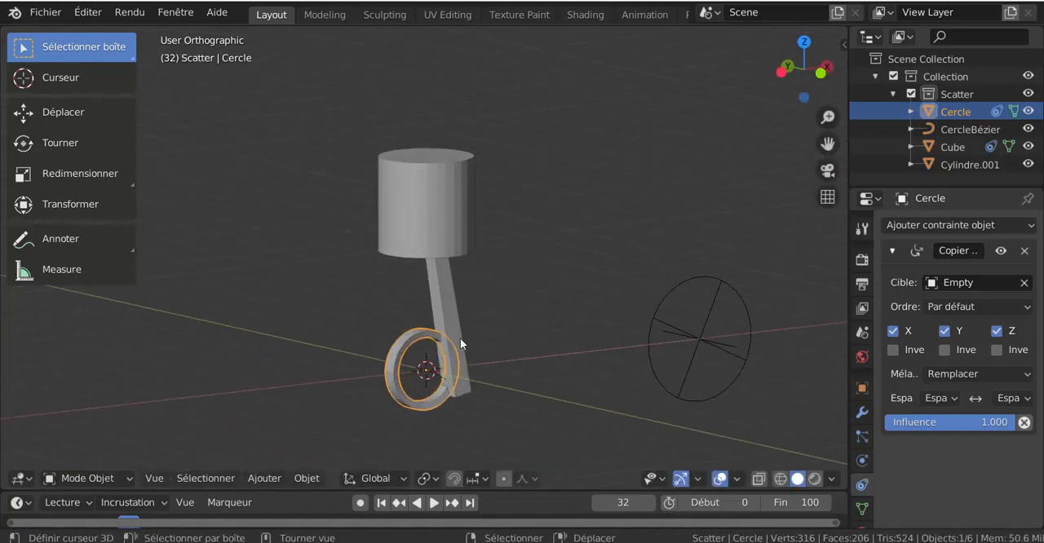
# Move the wheel ring's entire mesh about 0.22 m along Y so it sits beside the connecting rod
pyautogui.moveTo(460, 338); pyautogui.dragTo(521, 418, button='middle')
pyautogui.press('Tab')
pyautogui.press('a')
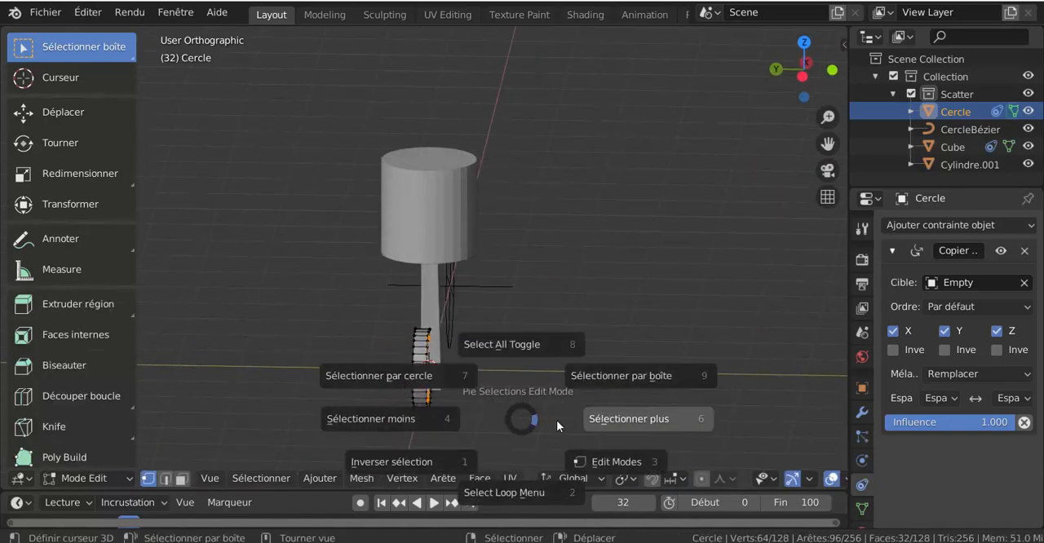
pyautogui.click(556, 420)
pyautogui.press('g')
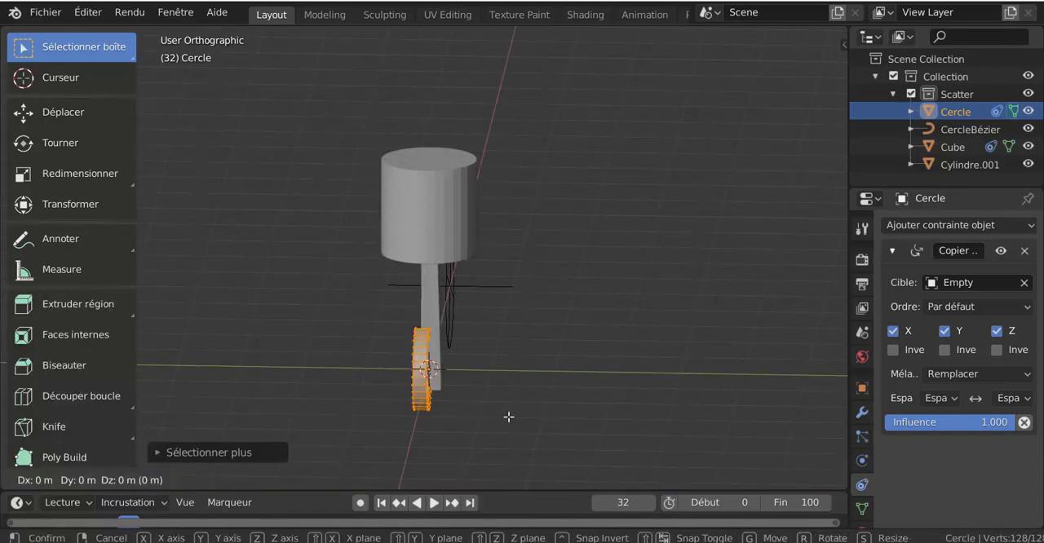
pyautogui.press('y')
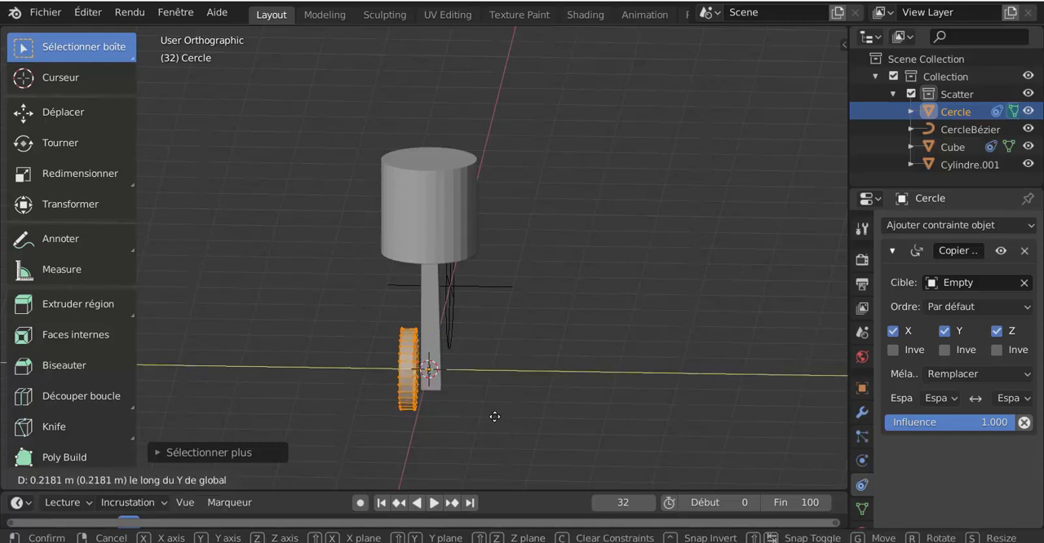
pyautogui.click(496, 415)
pyautogui.moveTo(495, 416); pyautogui.dragTo(432, 390, button='middle')
pyautogui.scroll(3, 492, 353)
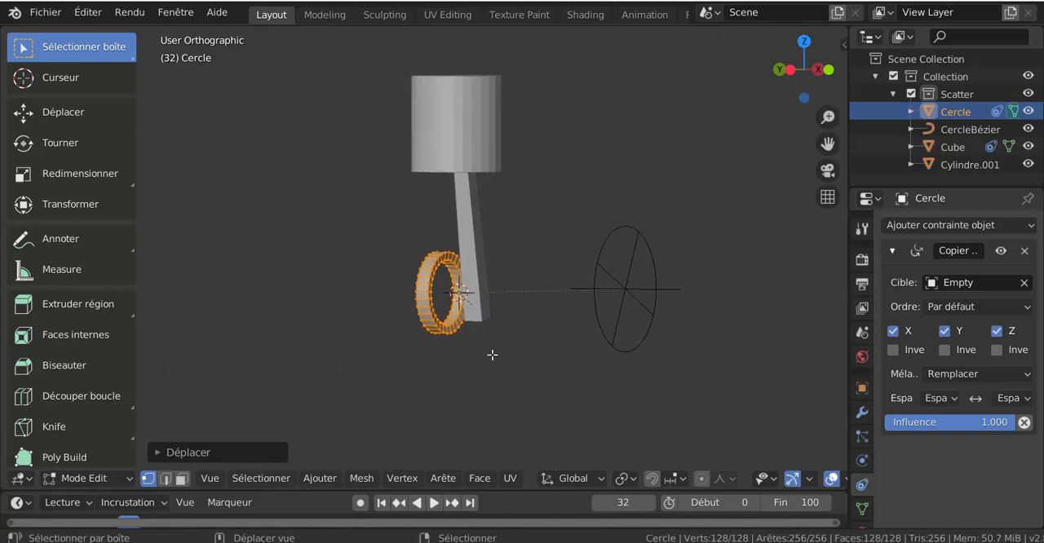
pyautogui.press('Tab')
# Find and select the small cylinder Cylindre parented under Cercle, which sits inside the rod's lower end
pyautogui.click(526, 353)
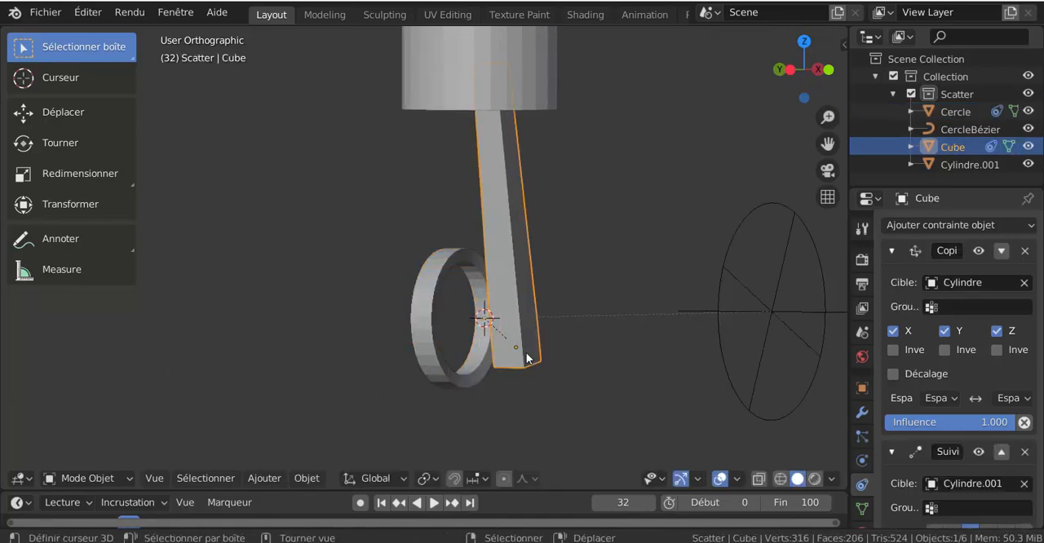
pyautogui.press('Tab')
pyautogui.press('Tab')
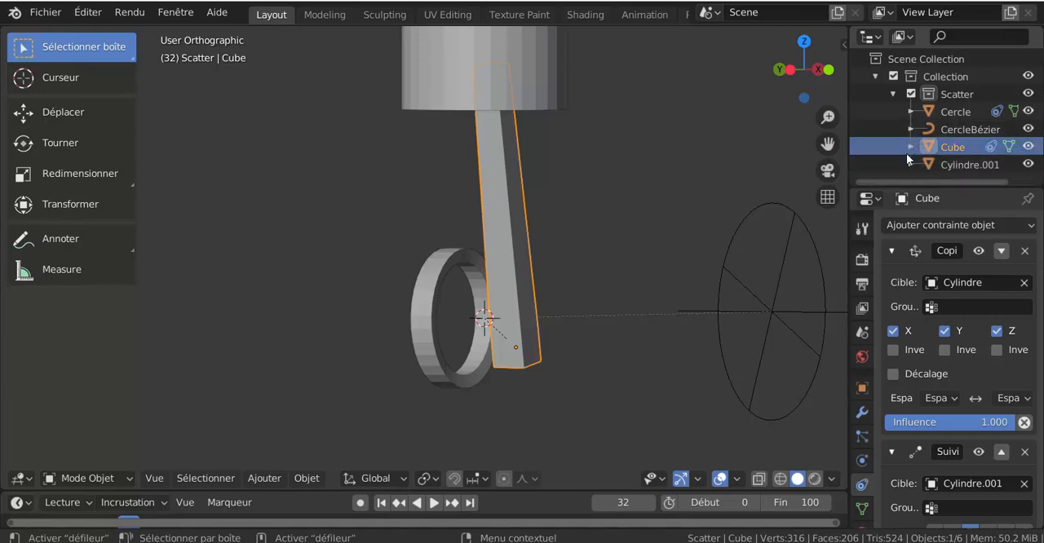
pyautogui.click(910, 111)
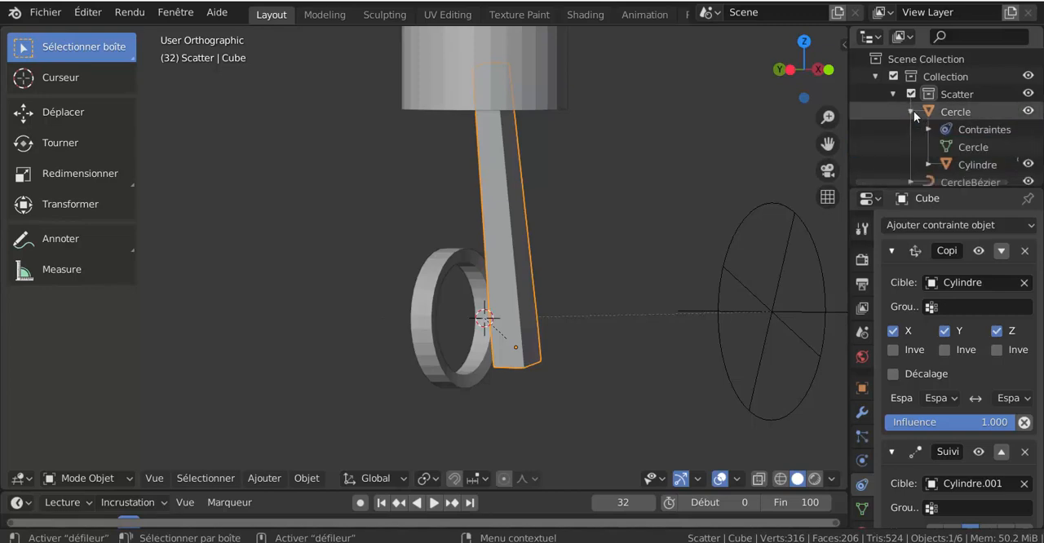
pyautogui.scroll(-2, 929, 166)
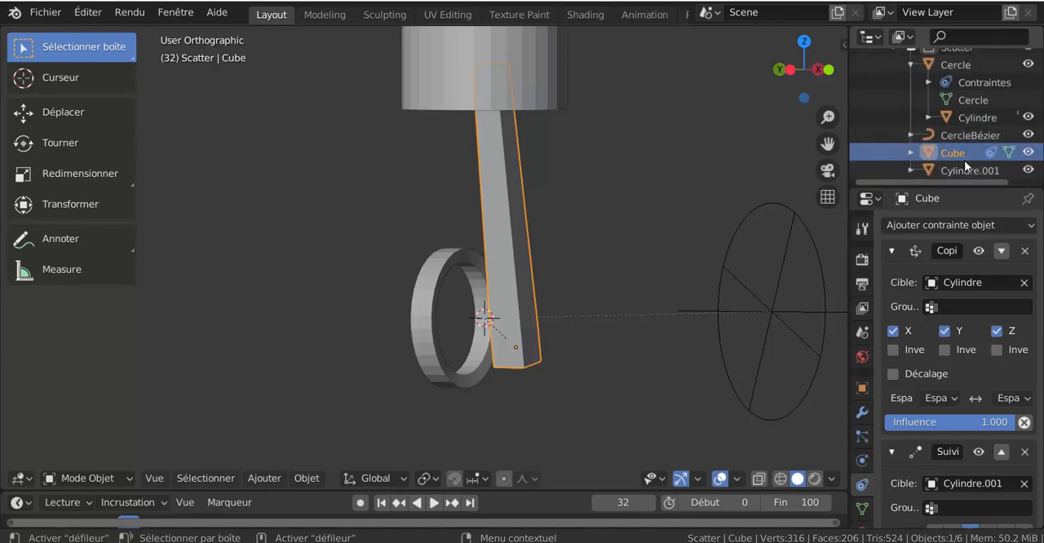
pyautogui.click(967, 118)
# Isolate Cylindre in local view and frame it from the side
pyautogui.moveTo(683, 314); pyautogui.dragTo(722, 333, button='middle')
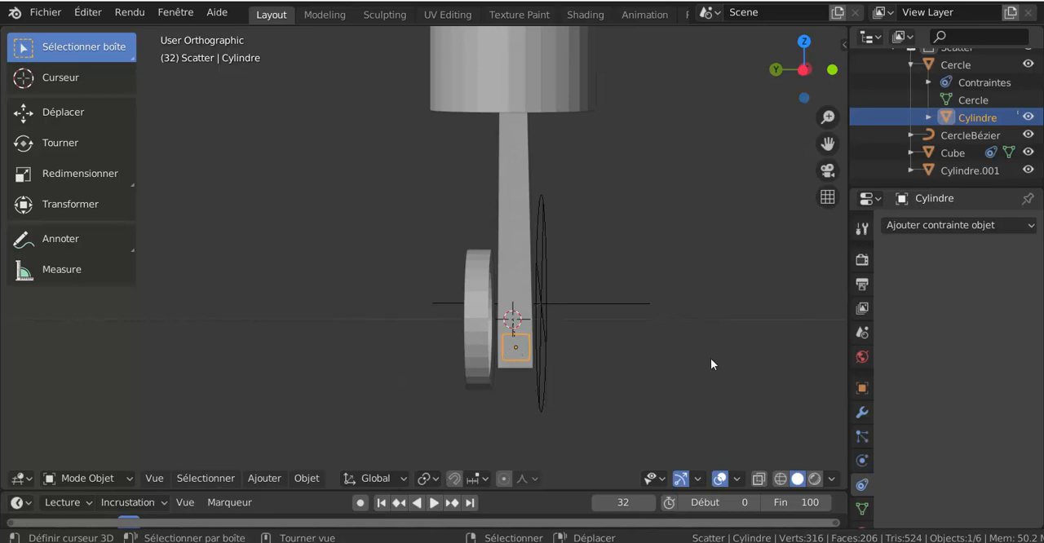
pyautogui.press('KP_Divide')
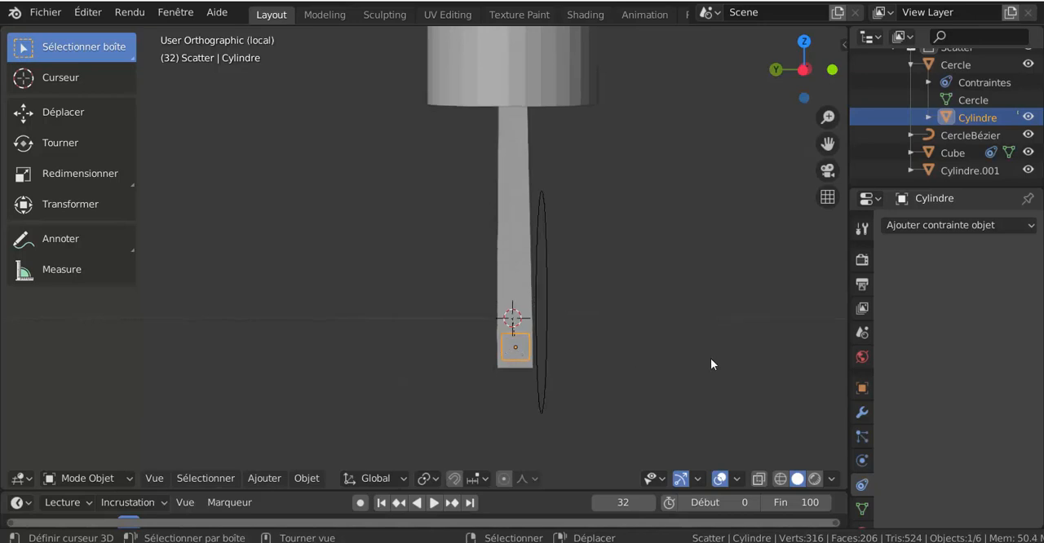
pyautogui.scroll(-11, 710, 364)
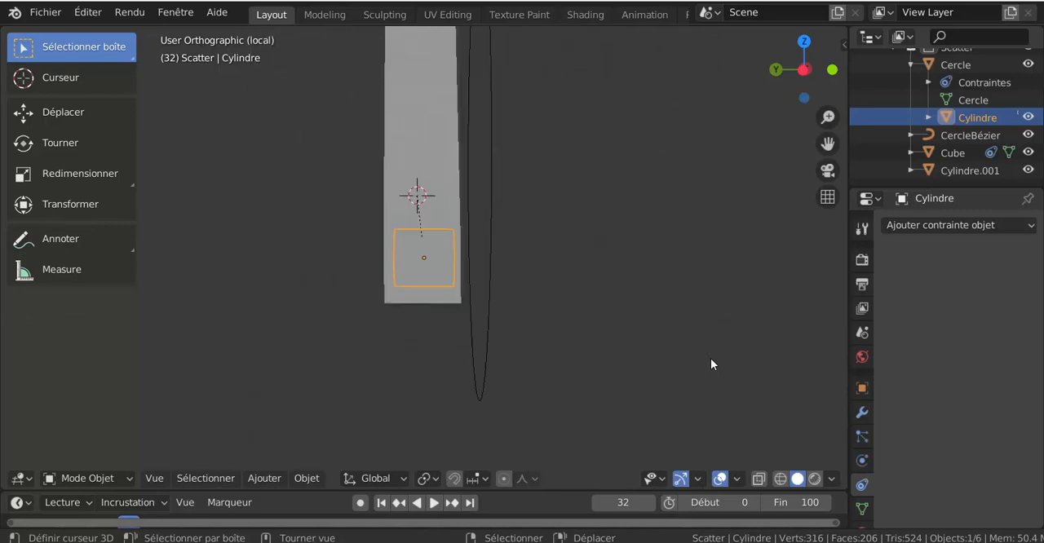
pyautogui.press('KP_Divide')
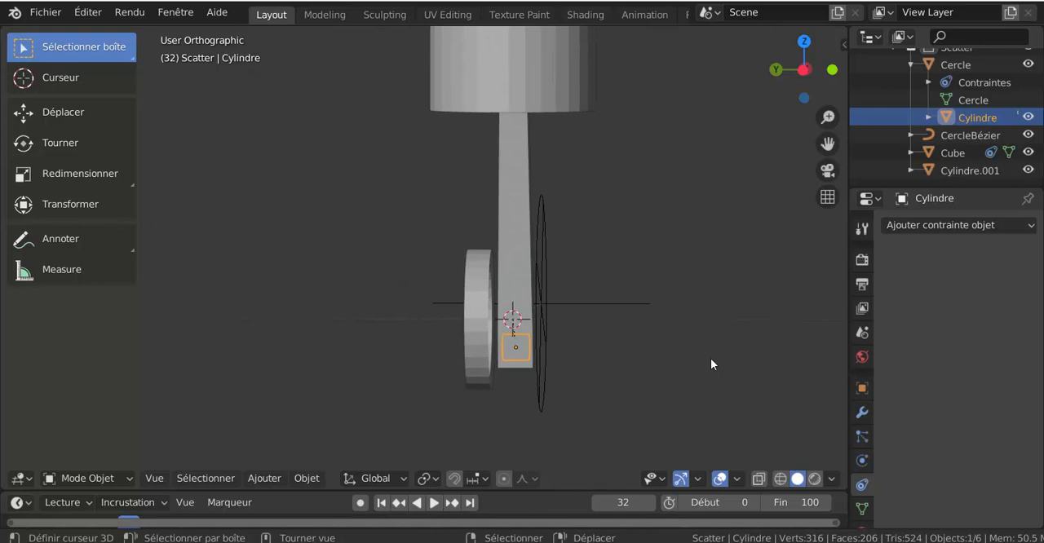
pyautogui.press('KP_Divide')
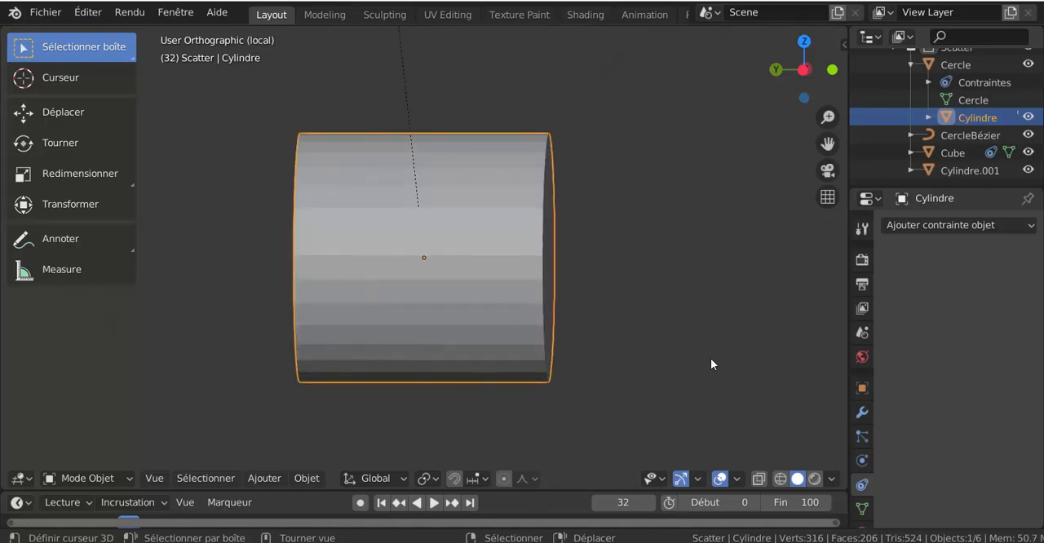
pyautogui.scroll(-3, 691, 348)
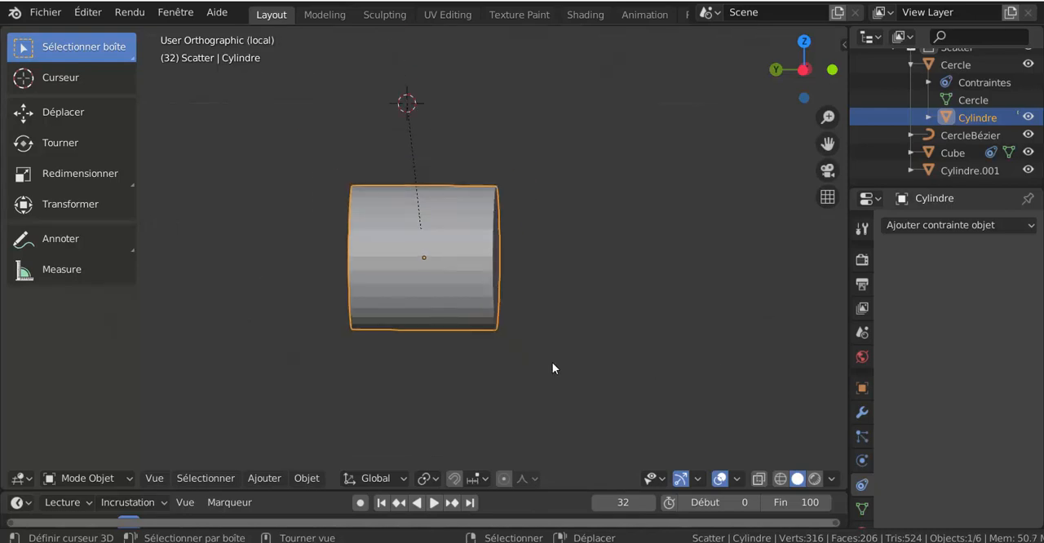
# Extrude Cylindre's round end face along its normal toward the wheel ring, and return to the full scene in Object Mode
pyautogui.press('Tab')
pyautogui.moveTo(501, 345); pyautogui.dragTo(459, 401, button='middle')
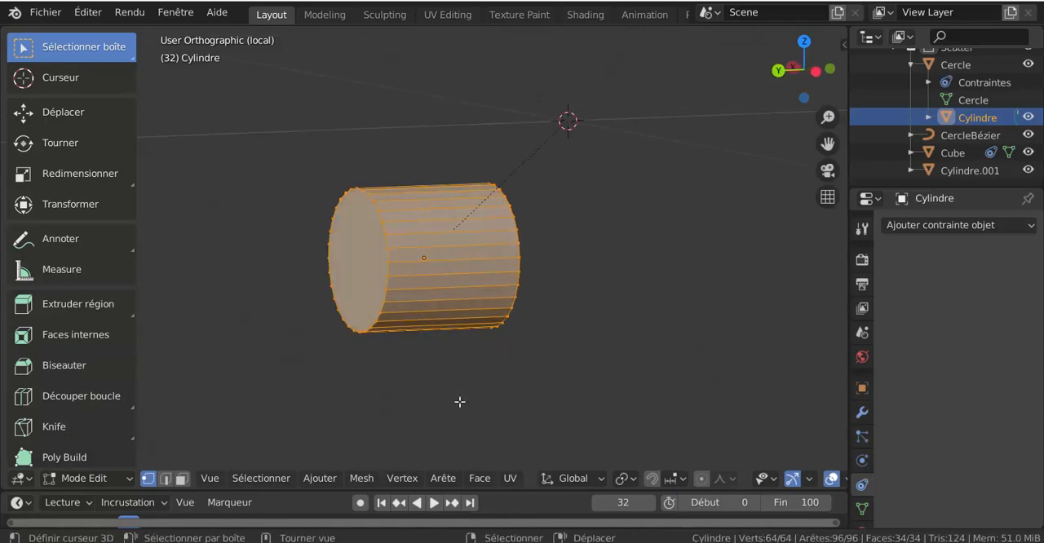
pyautogui.rightClick(363, 283)
pyautogui.scroll(-4, 555, 315)
pyautogui.press('KP_1')
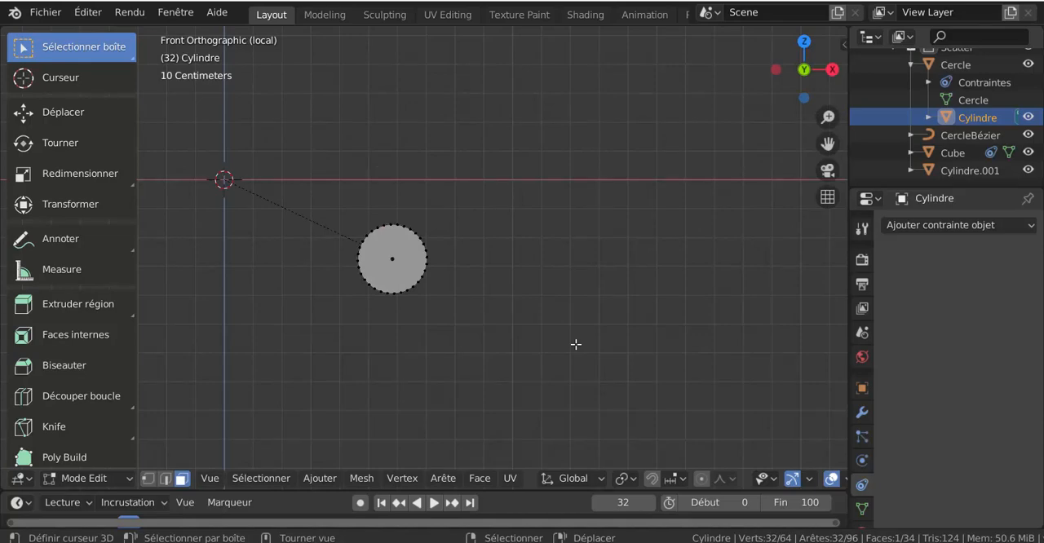
pyautogui.press('KP_3')
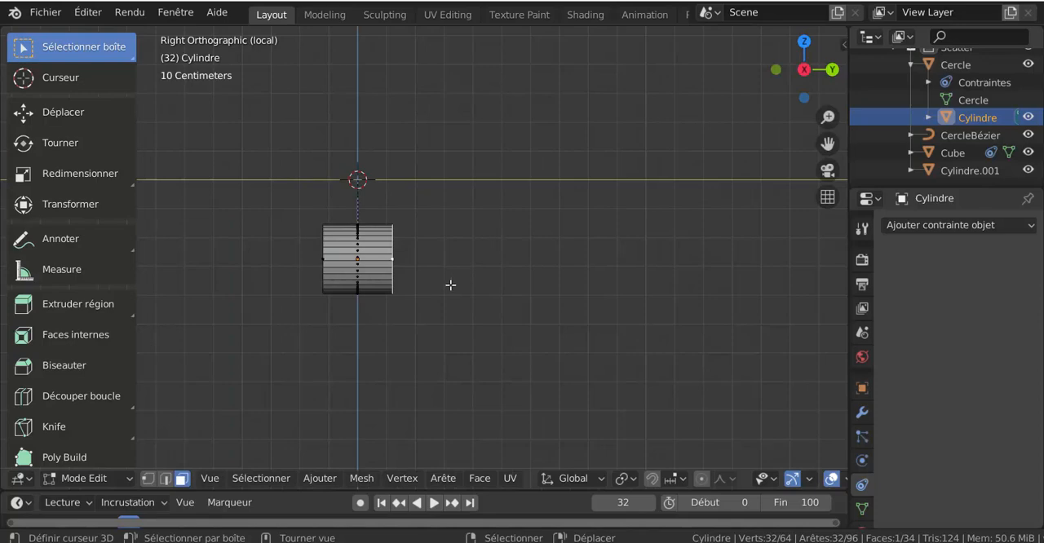
pyautogui.press('ctrl+KP_3')
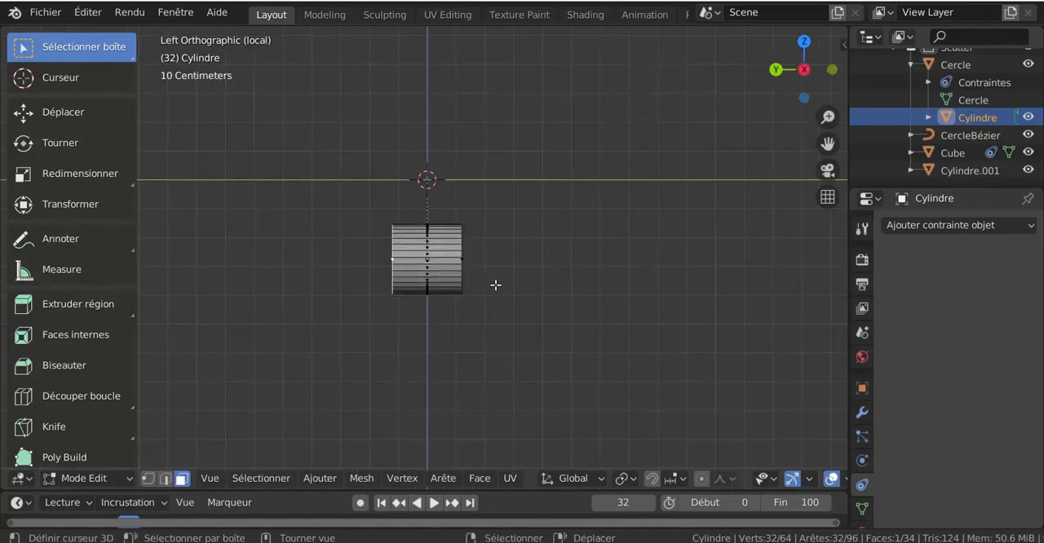
pyautogui.press('e')
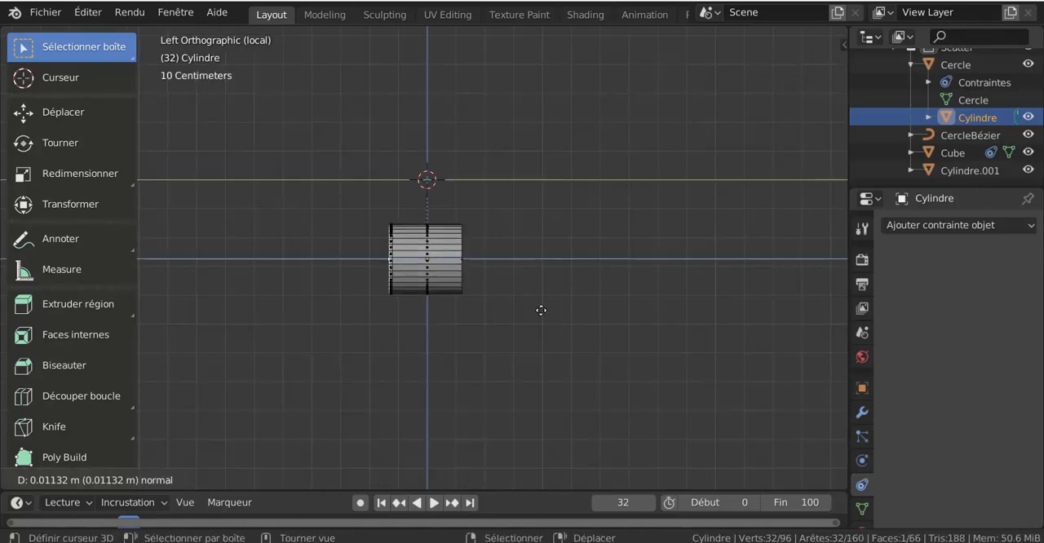
pyautogui.press('z')
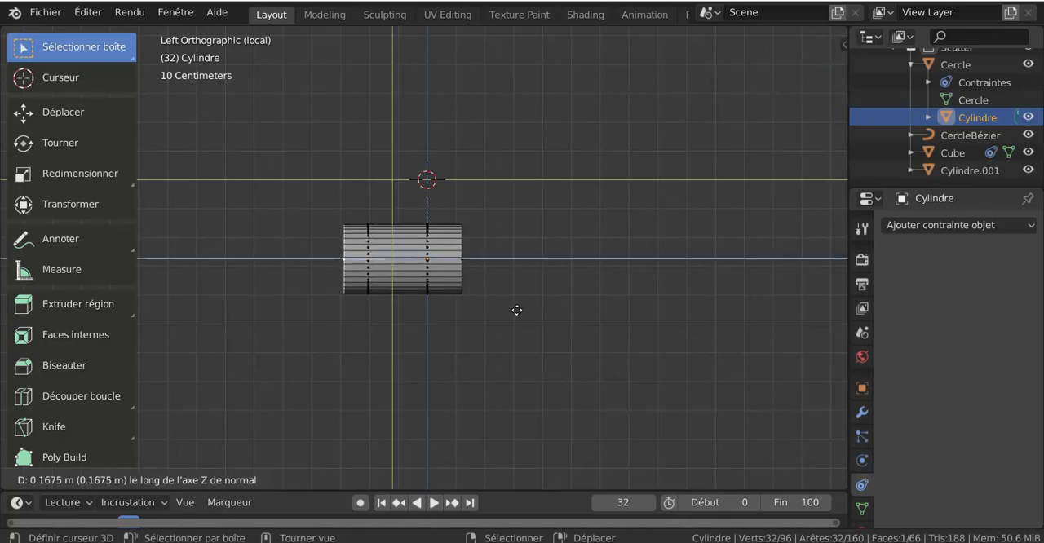
pyautogui.click(540, 316)
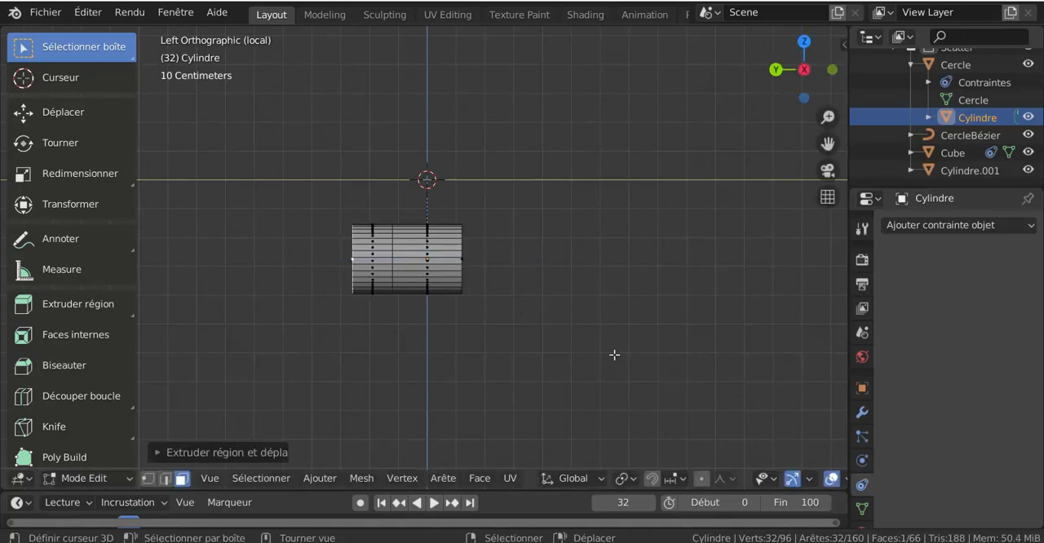
pyautogui.press('Tab')
pyautogui.press('KP_Divide')
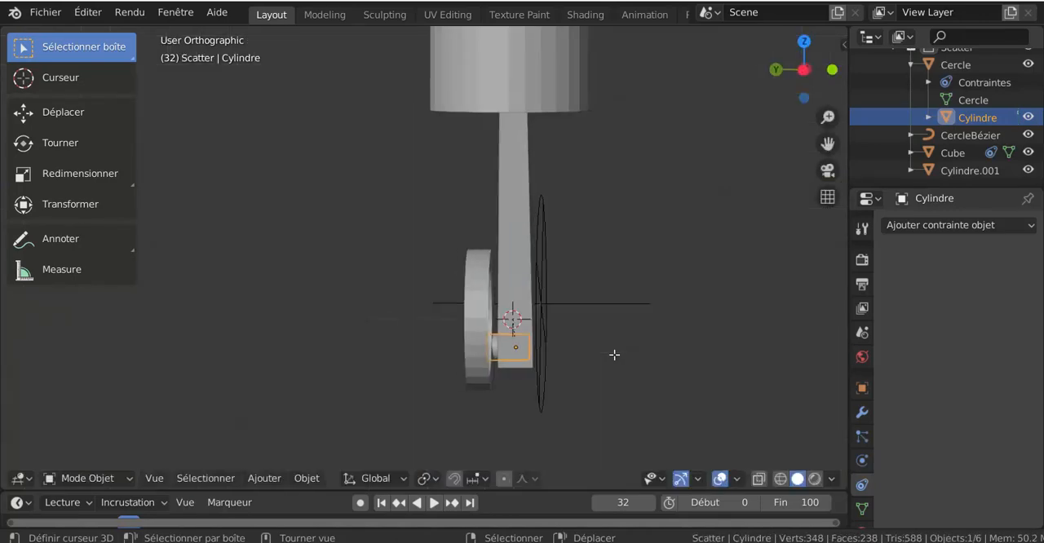
# Play the animation and examine from several angles how the lengthened pin links the wheel ring and rod
pyautogui.press('Tab')
pyautogui.press('Tab')
pyautogui.moveTo(620, 384); pyautogui.dragTo(535, 392, button='middle')
pyautogui.scroll(-3, 576, 384)
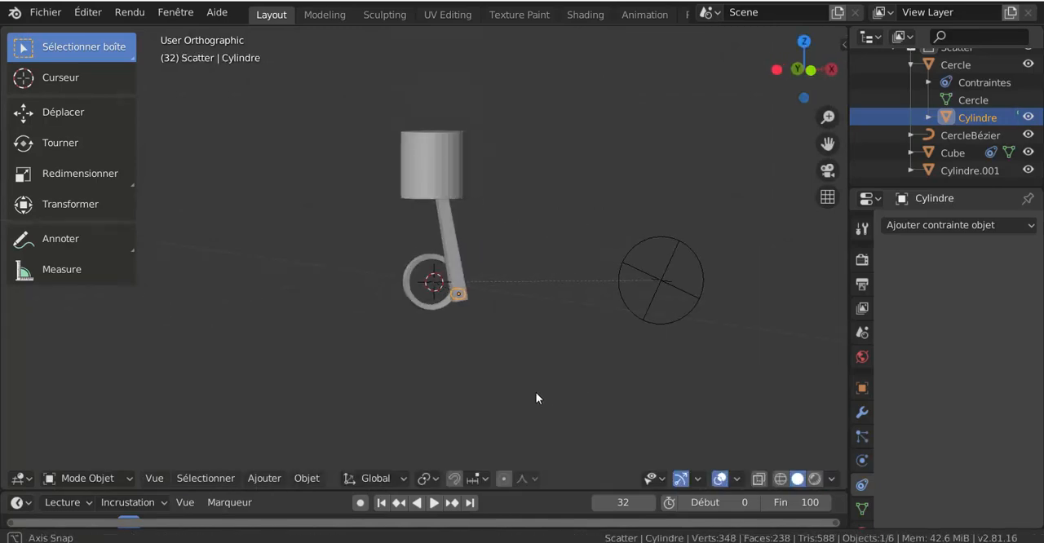
pyautogui.click(434, 503)
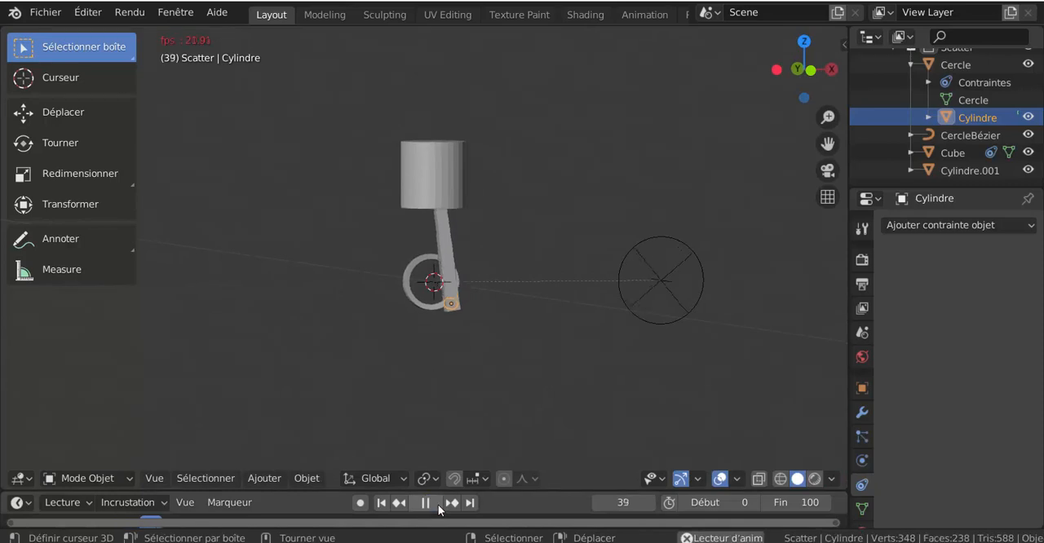
pyautogui.moveTo(479, 367); pyautogui.dragTo(599, 377, button='middle')
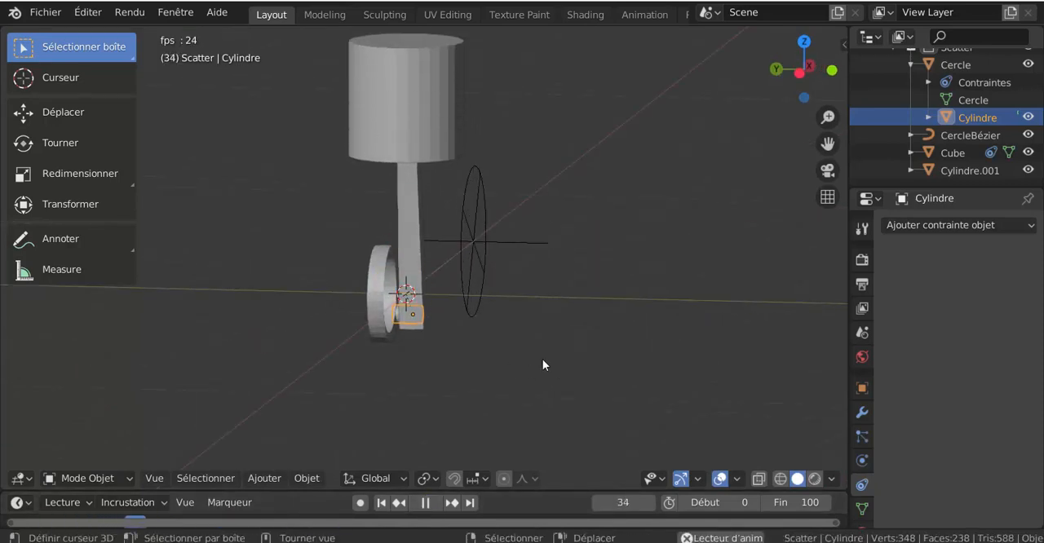
pyautogui.press('Tab')
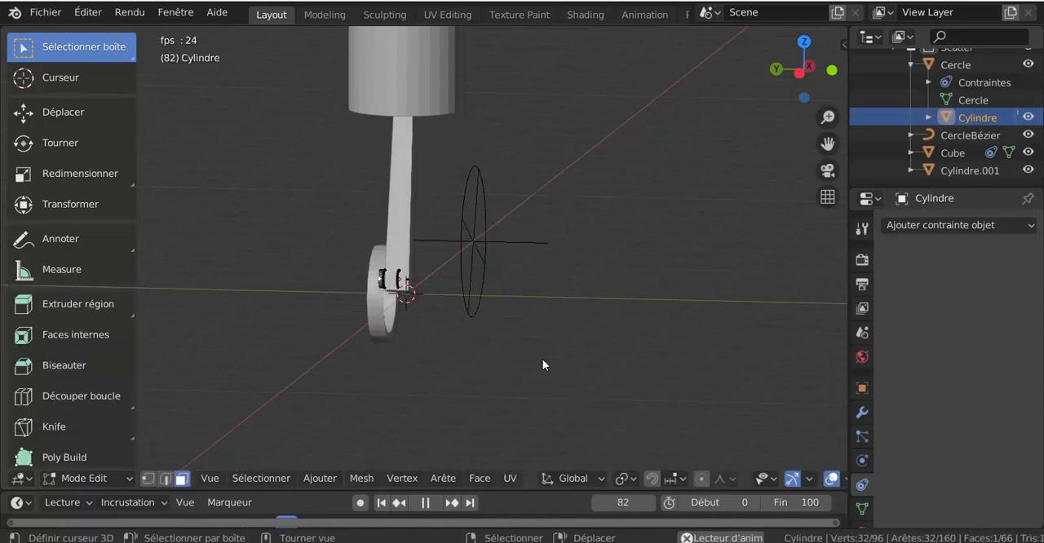
pyautogui.press('Tab')
pyautogui.moveTo(542, 359); pyautogui.dragTo(505, 401, button='middle')
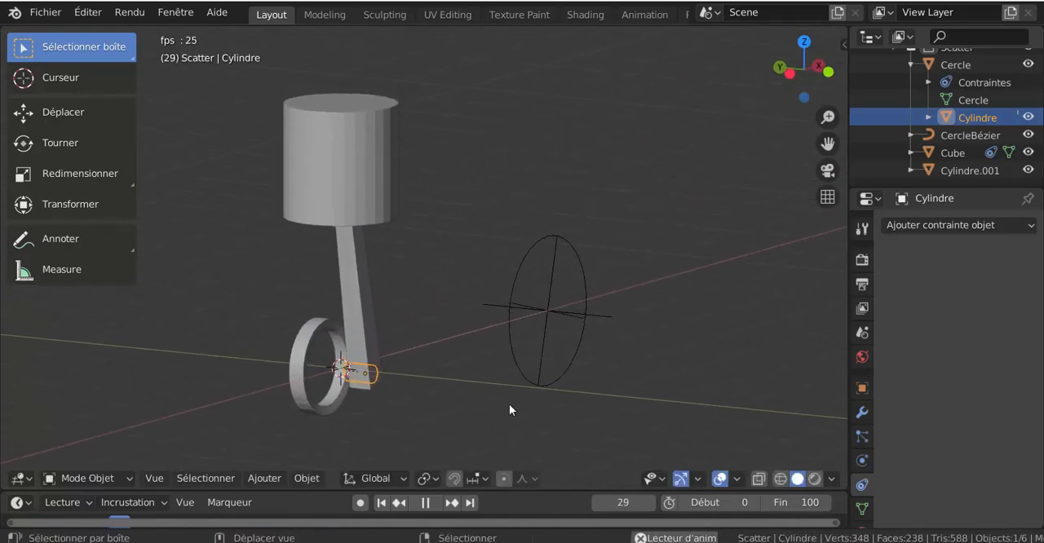
# Stop the animation at frame 65 and view the piston, rod and wheel from another angle
pyautogui.click(423, 503)
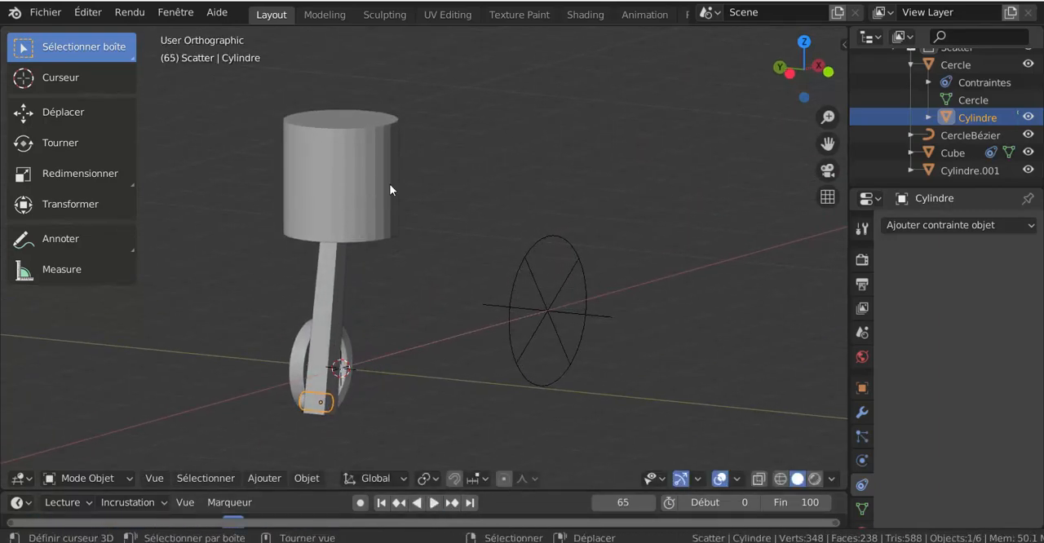
pyautogui.moveTo(726, 281); pyautogui.dragTo(550, 305, button='middle')
pyautogui.scroll(-4, 666, 299)
pyautogui.scroll(2, 575, 311)
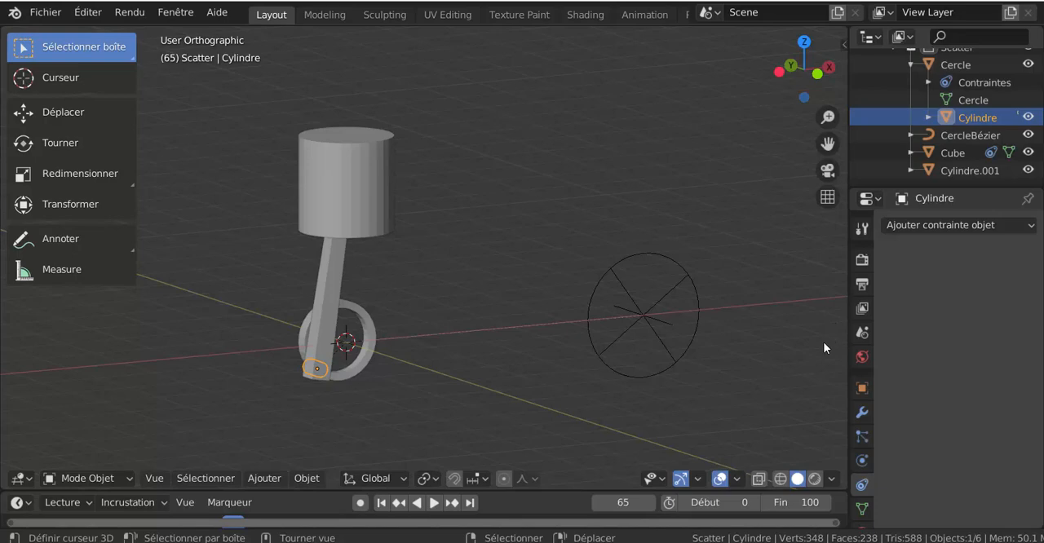
# Select the piston cylinder Cylindre.001 and look through BlenderKit's ceramic materials
pyautogui.press('n')
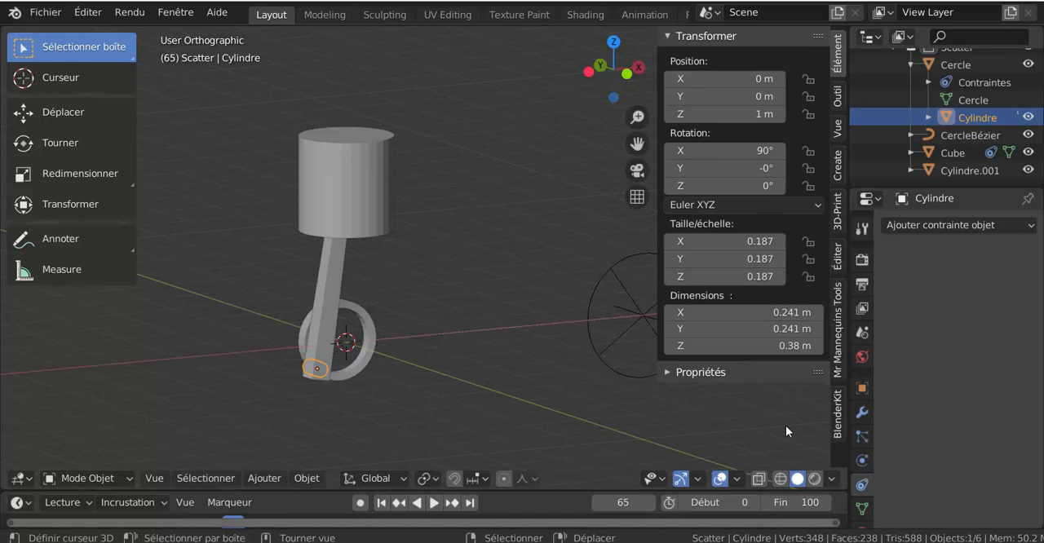
pyautogui.click(836, 423)
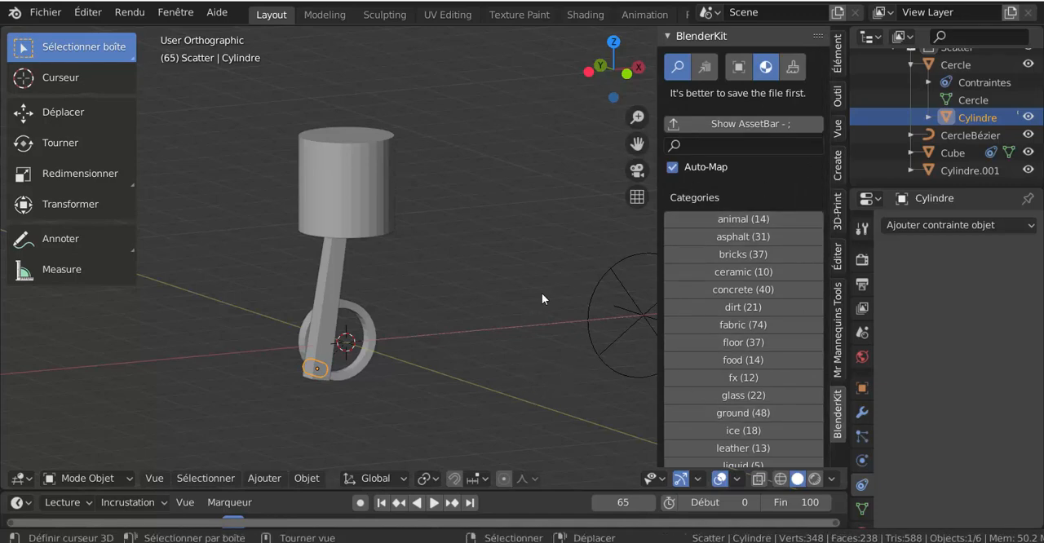
pyautogui.click(354, 160)
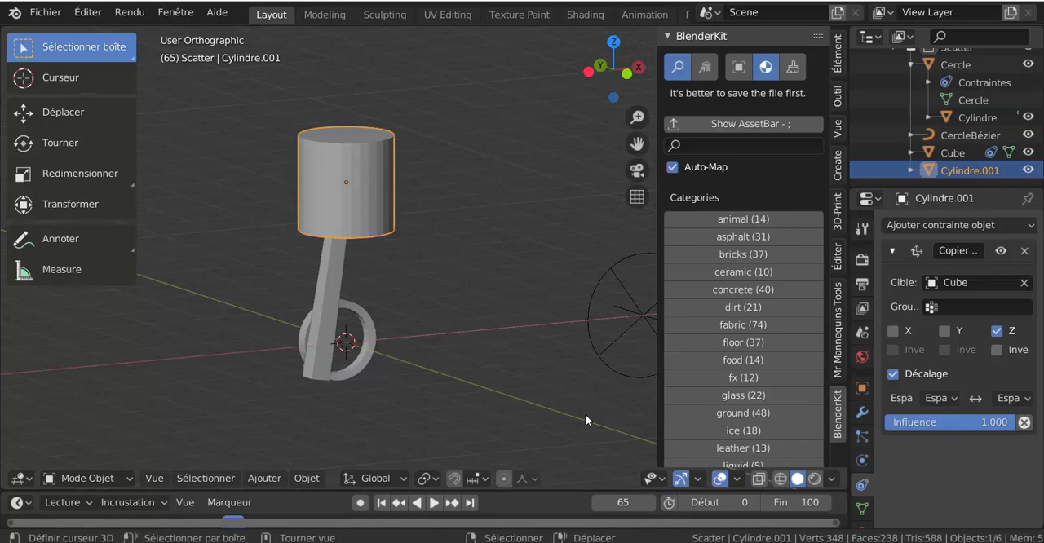
pyautogui.click(744, 273)
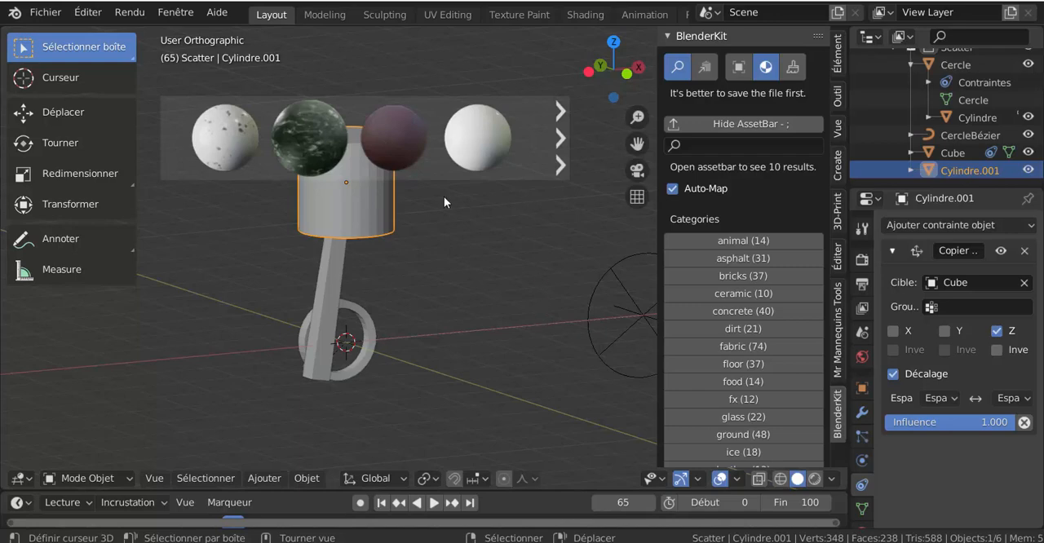
pyautogui.click(560, 139)
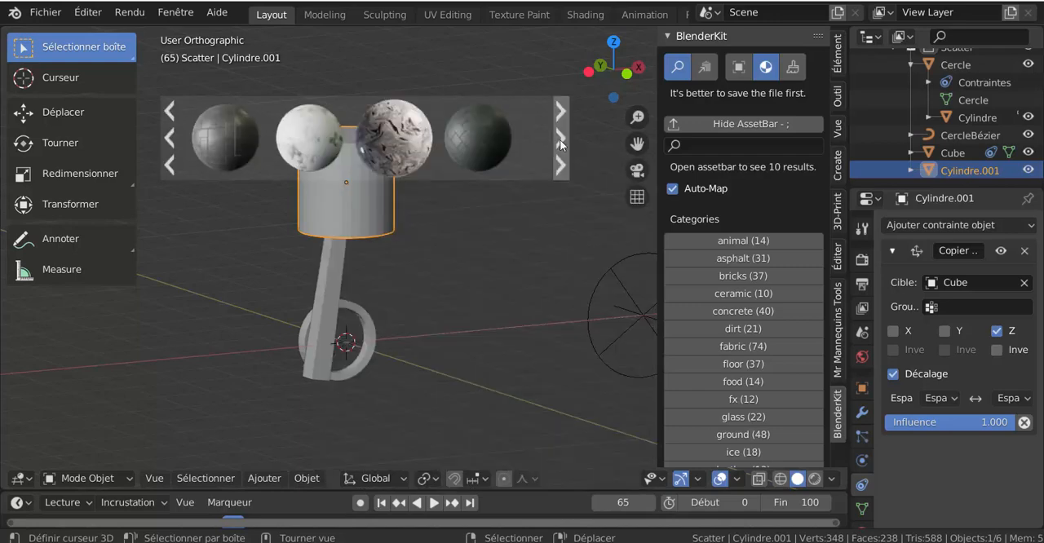
pyautogui.click(560, 139)
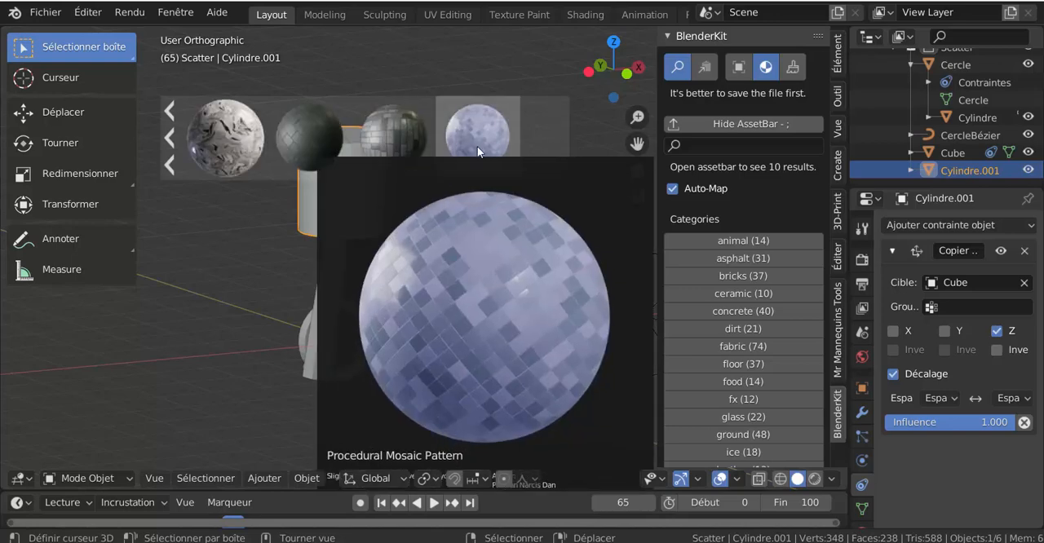
# Apply BlenderKit's Procedural Mosaic Pattern material to the piston cylinder
pyautogui.moveTo(484, 139)
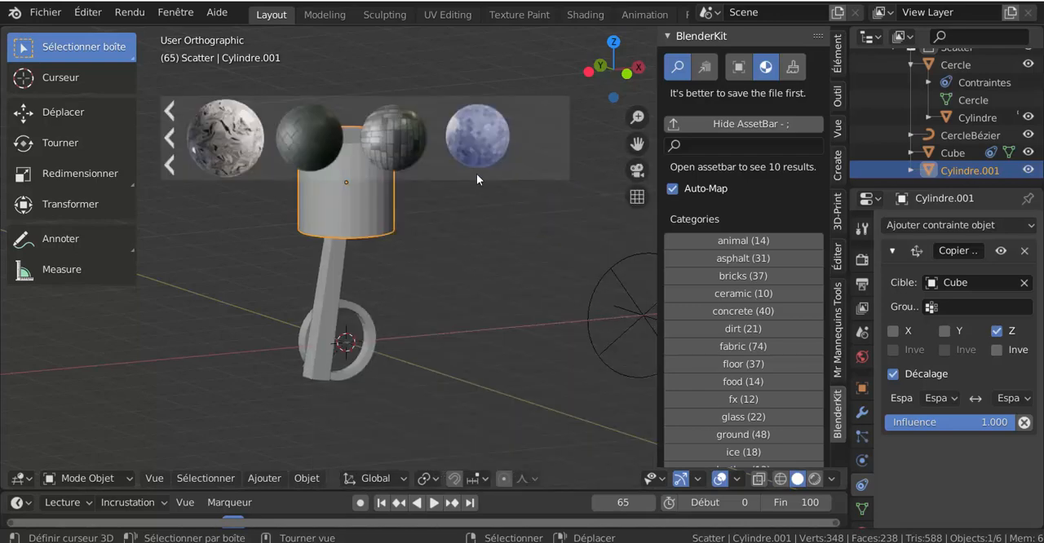
pyautogui.moveTo(477, 173); pyautogui.dragTo(513, 315)
pyautogui.moveTo(465, 140)
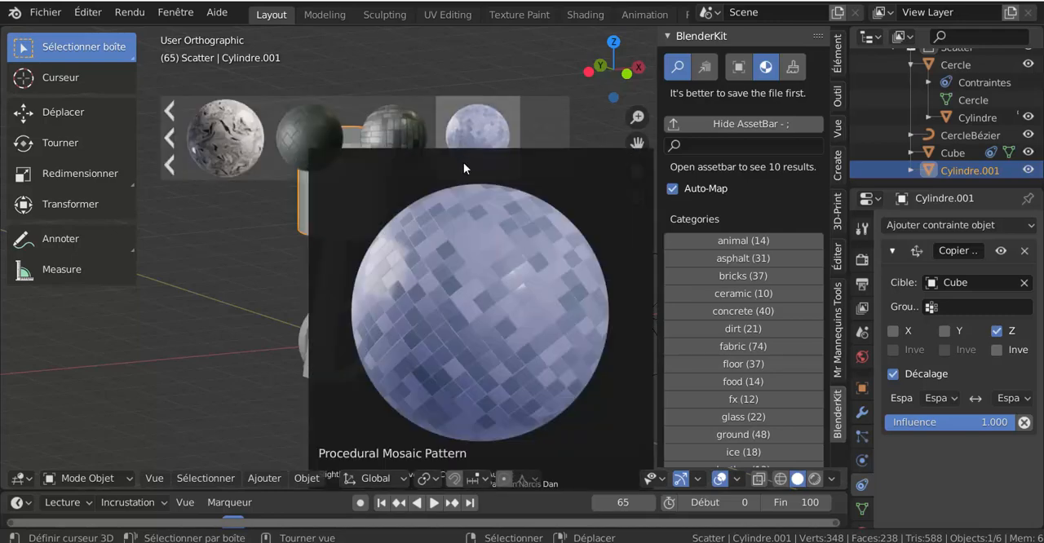
pyautogui.click(463, 162)
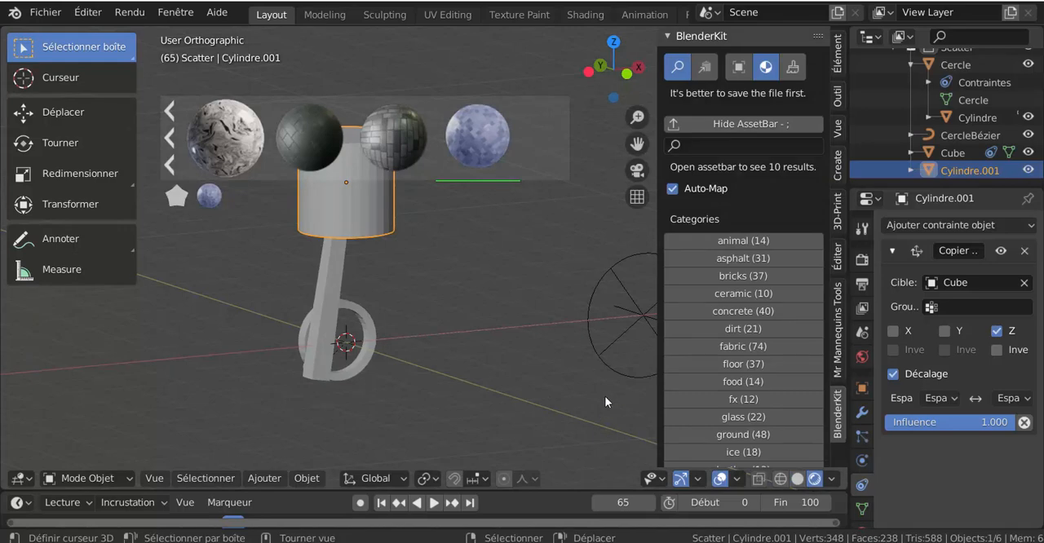
# Set the render engine to Eevee and apply BlenderKit's Ceramic 001 material to the piston cylinder
pyautogui.scroll(-3, 604, 395)
pyautogui.scroll(1, 604, 396)
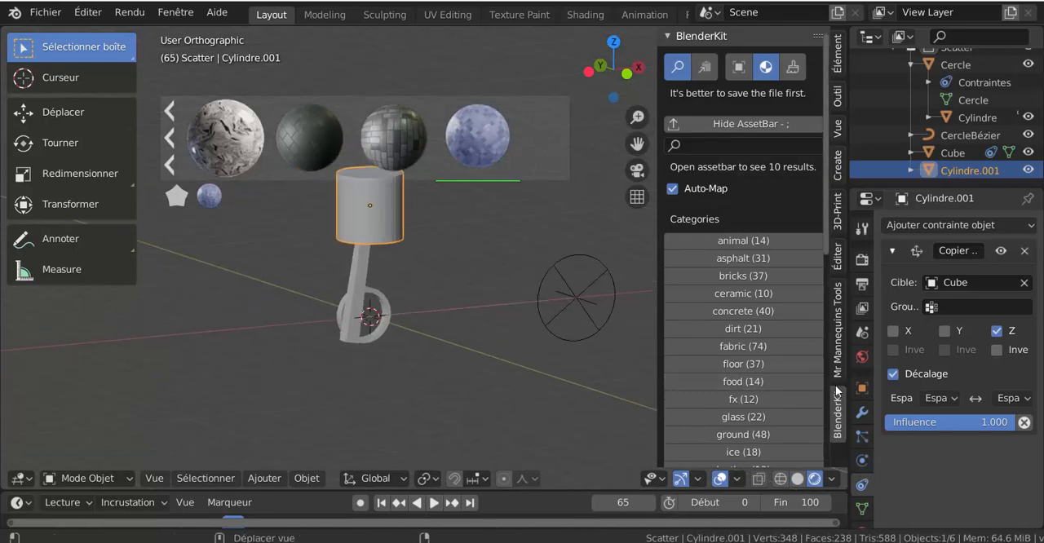
pyautogui.scroll(-4, 828, 390)
pyautogui.scroll(-10, 829, 391)
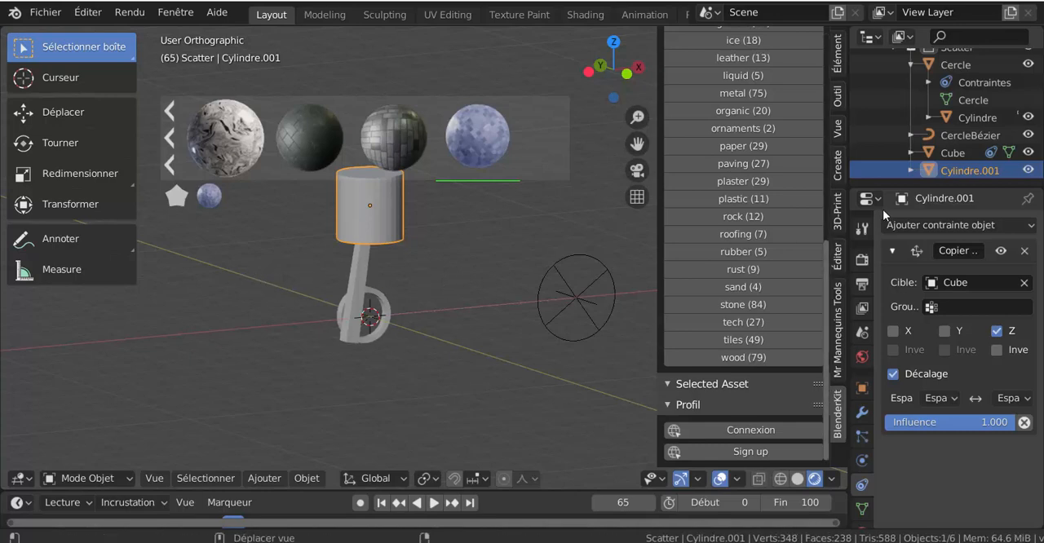
pyautogui.click(861, 259)
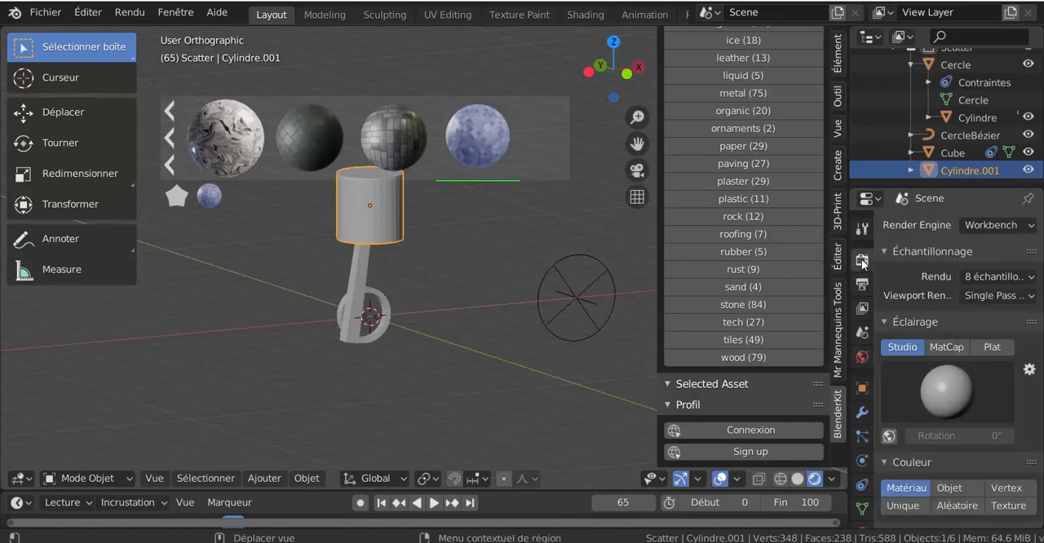
pyautogui.click(998, 225)
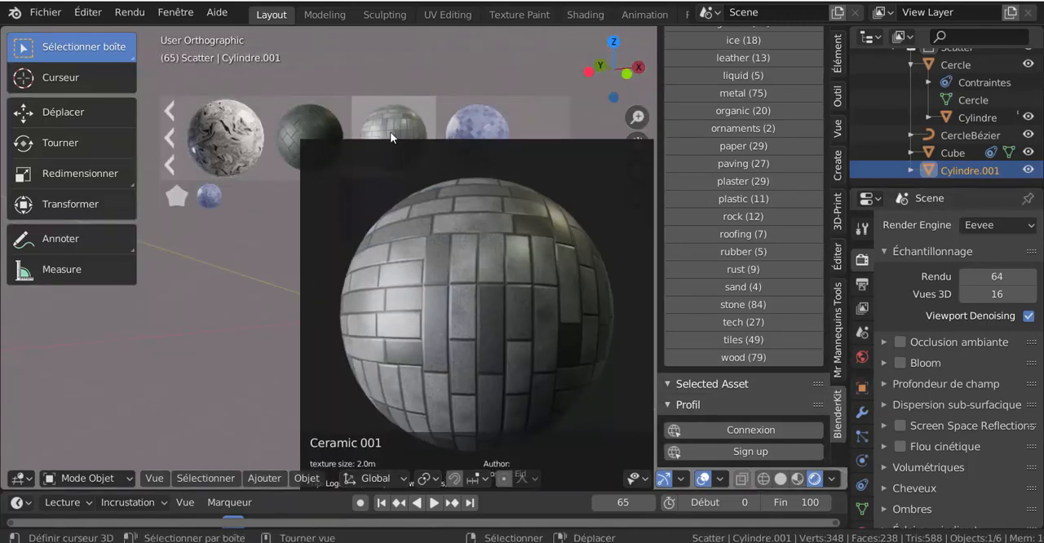
pyautogui.click(390, 131)
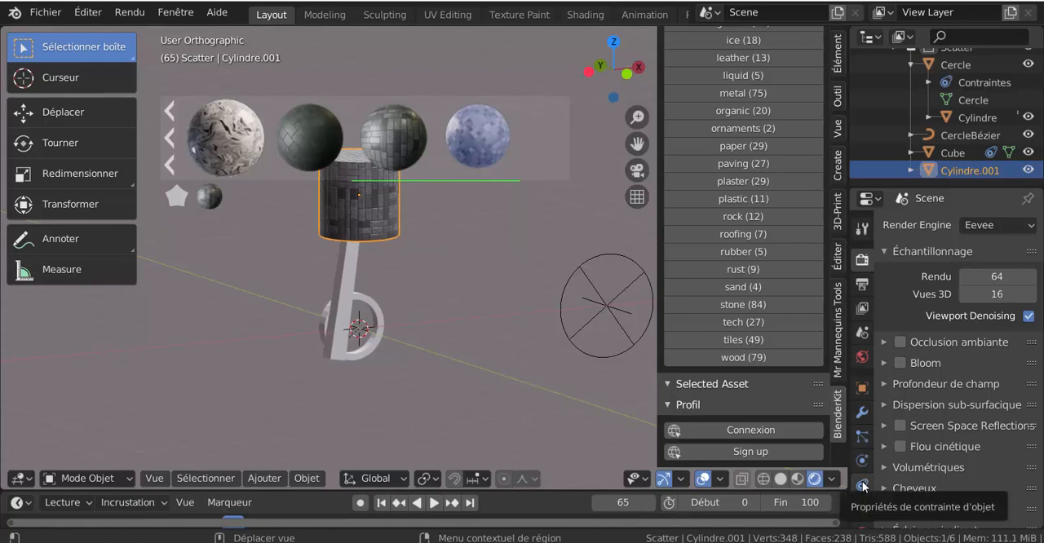
# Enable Bloom and set its Limite to 2.202, Knee to 0.276 and Rayon to 2.855
pyautogui.click(900, 363)
pyautogui.click(883, 363)
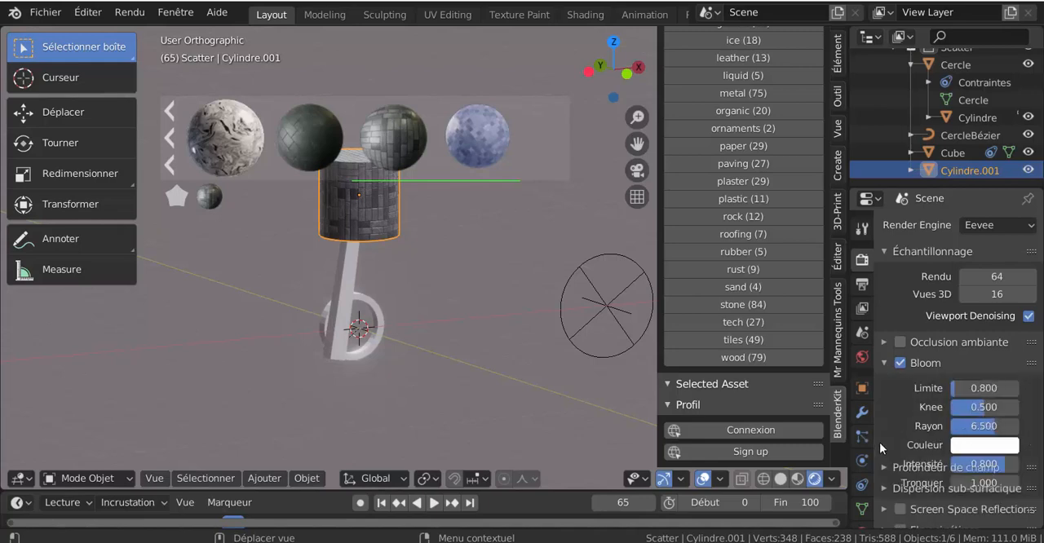
pyautogui.moveTo(990, 425); pyautogui.dragTo(1005, 388)
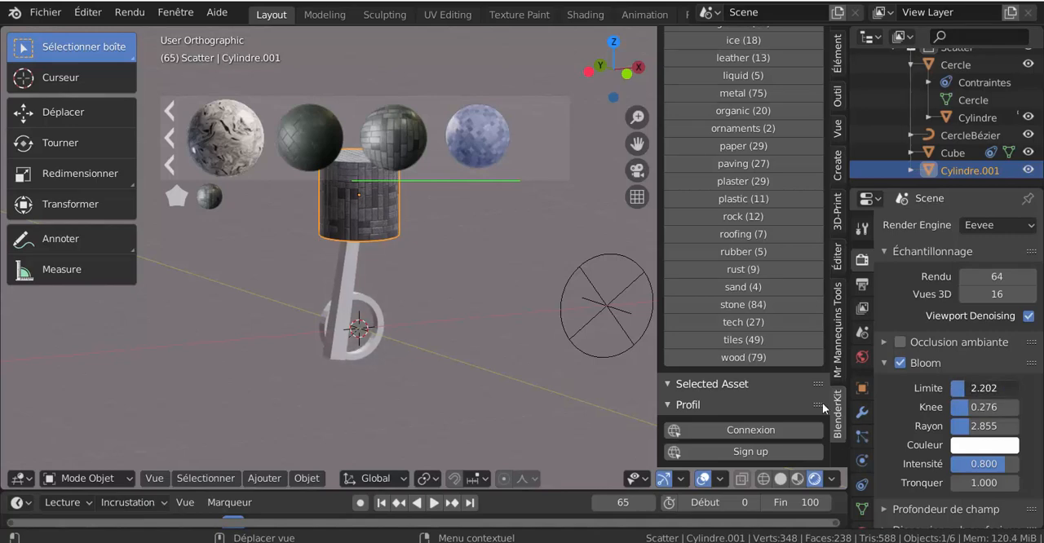
# Drive the World background's Force value with a light path output
pyautogui.click(862, 359)
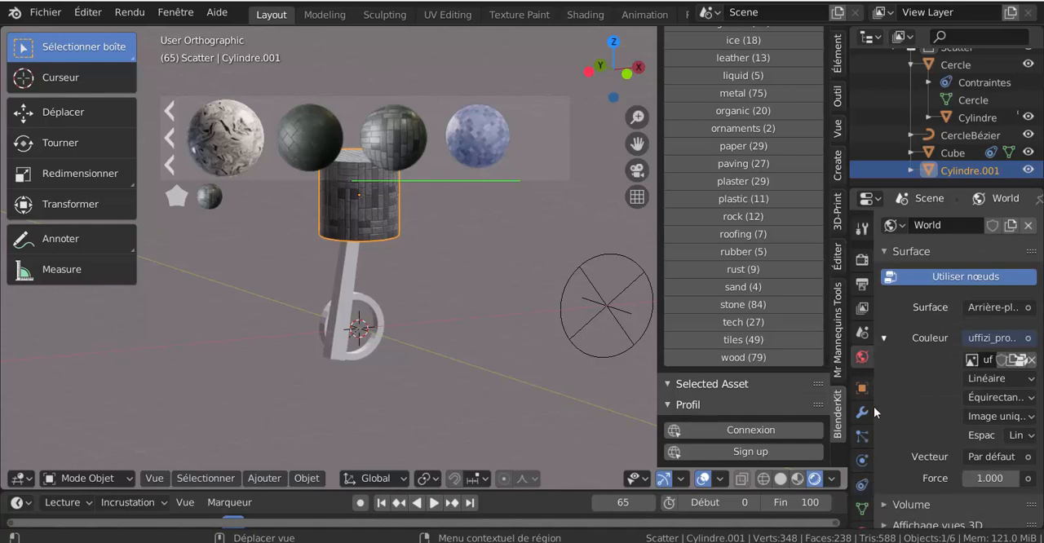
pyautogui.scroll(-2, 863, 367)
pyautogui.click(1029, 480)
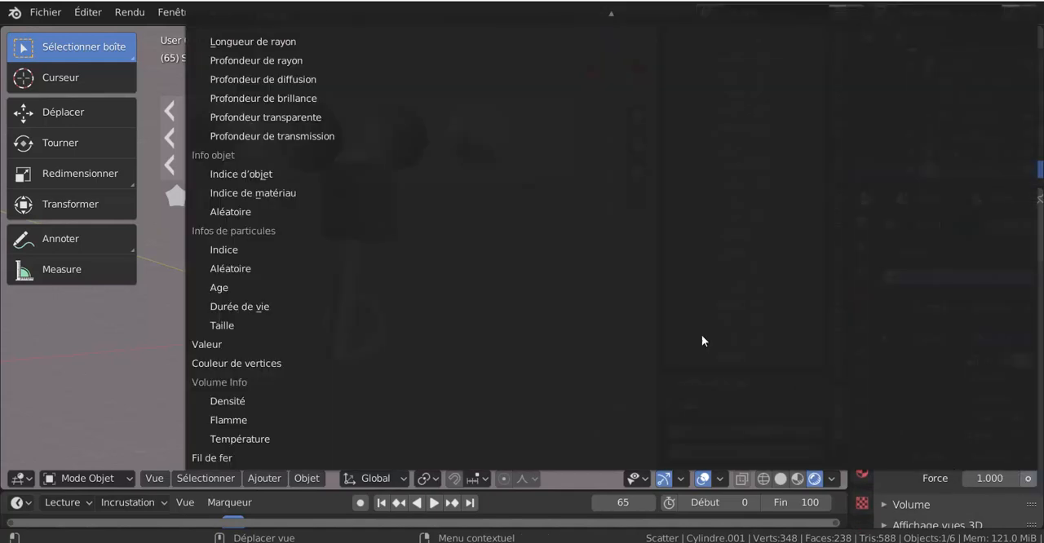
pyautogui.click(262, 70)
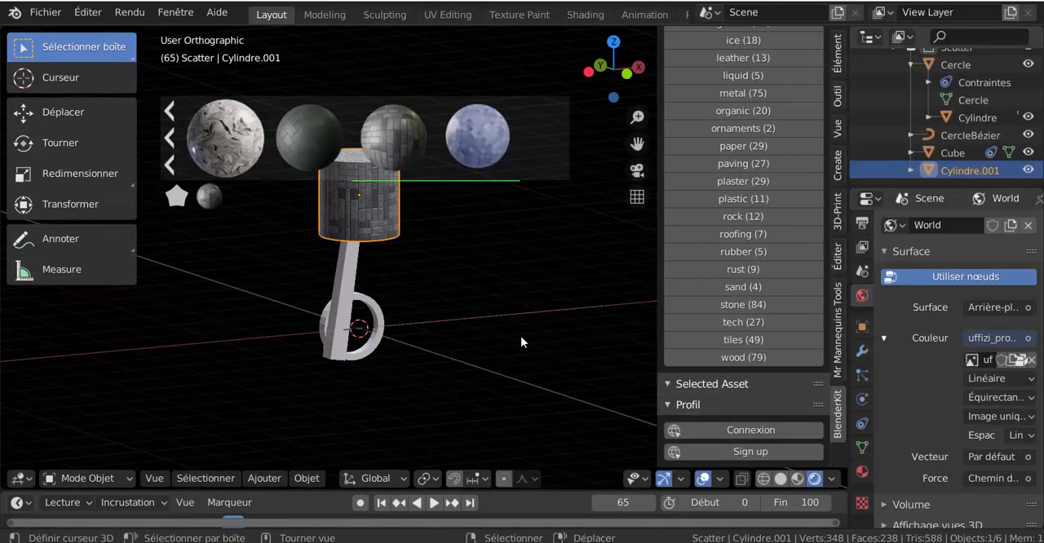
# Return to the Bloom settings and set Limite to 1.921, Knee to 0.453 and Rayon to 5.472
pyautogui.click(862, 247)
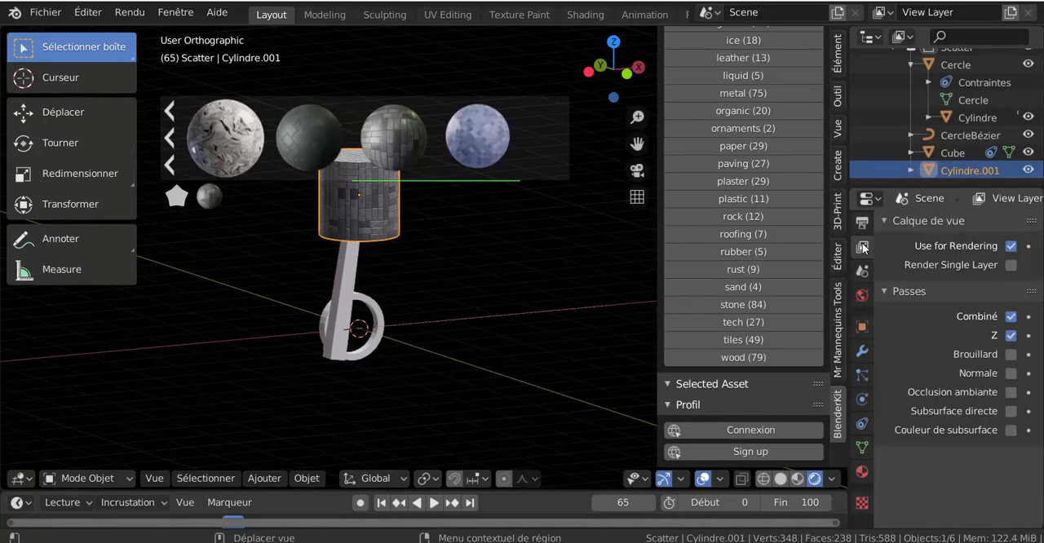
pyautogui.click(863, 224)
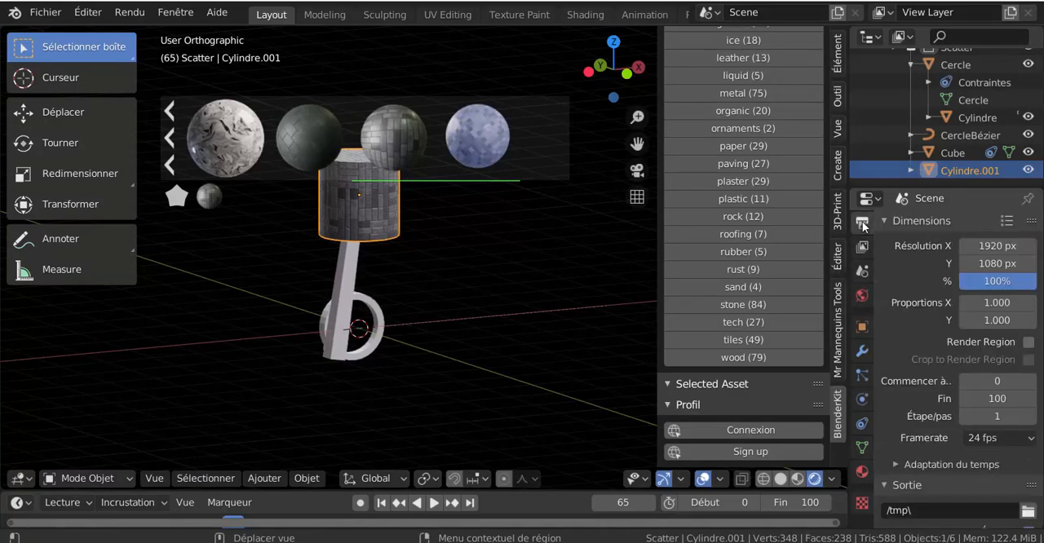
pyautogui.scroll(2, 866, 253)
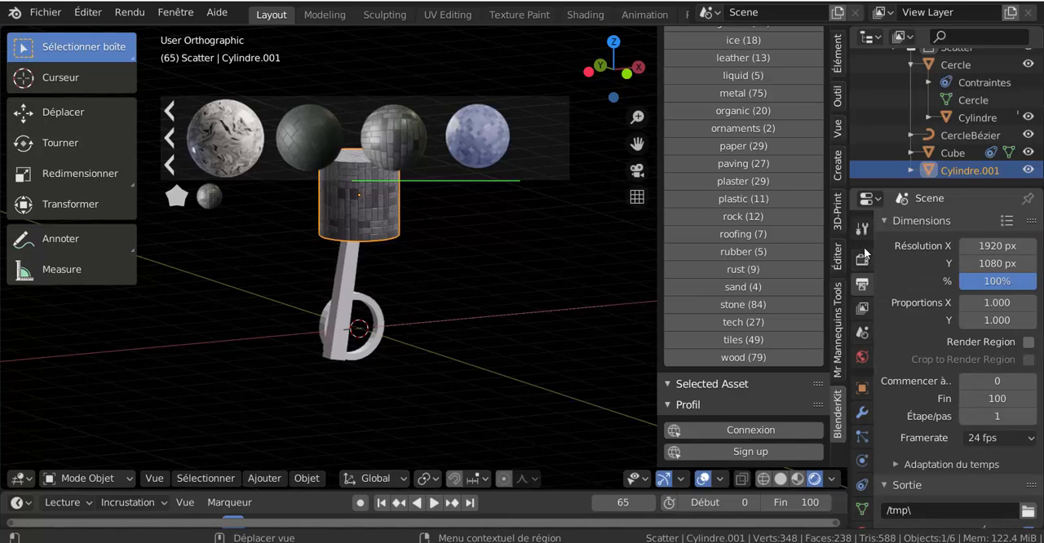
pyautogui.click(862, 259)
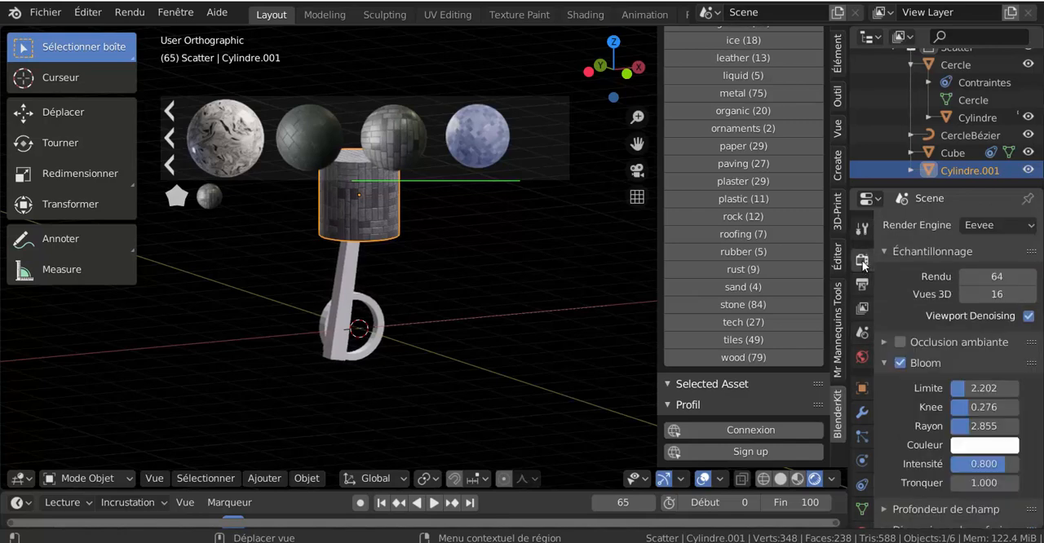
pyautogui.scroll(-3, 905, 396)
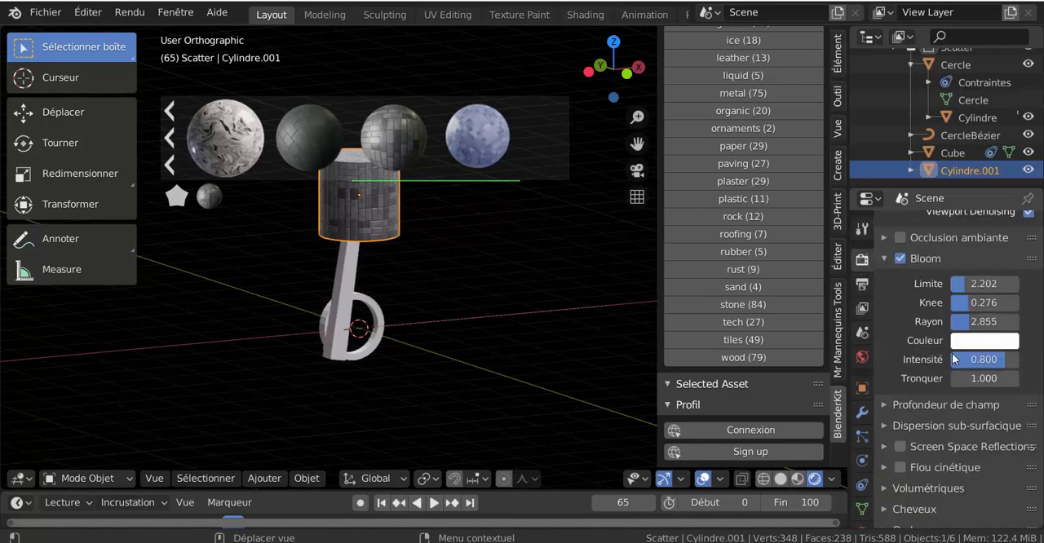
pyautogui.moveTo(982, 284); pyautogui.dragTo(994, 324)
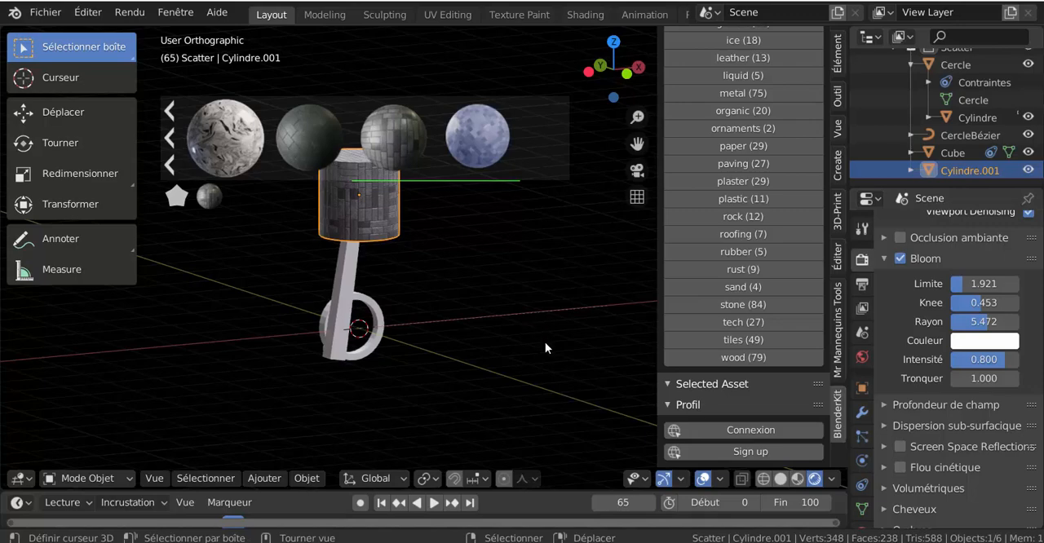
# Hide the BlenderKit sidebar and show the piston assembly in rendered viewport shading
pyautogui.press('n')
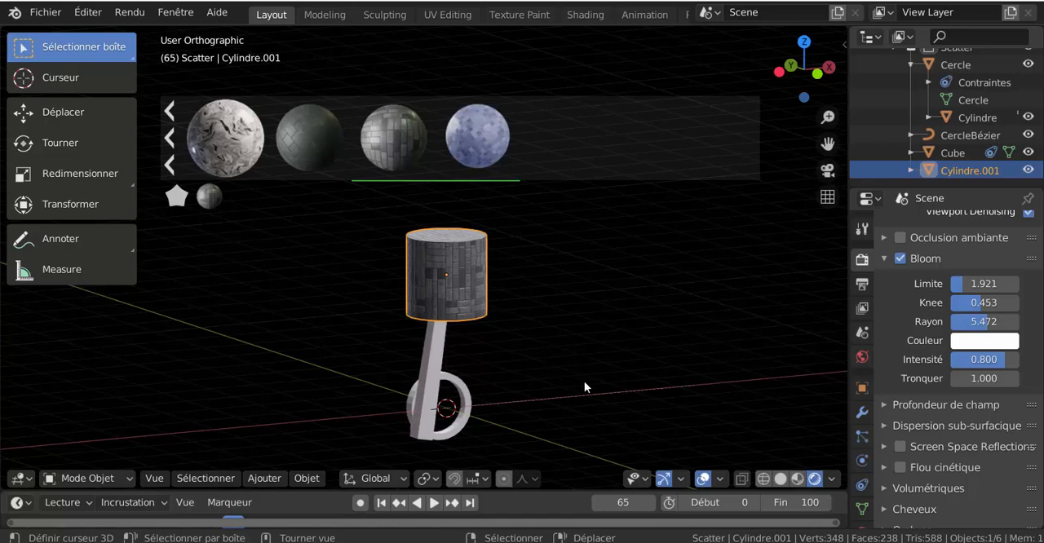
pyautogui.press('z')
pyautogui.click(515, 344)
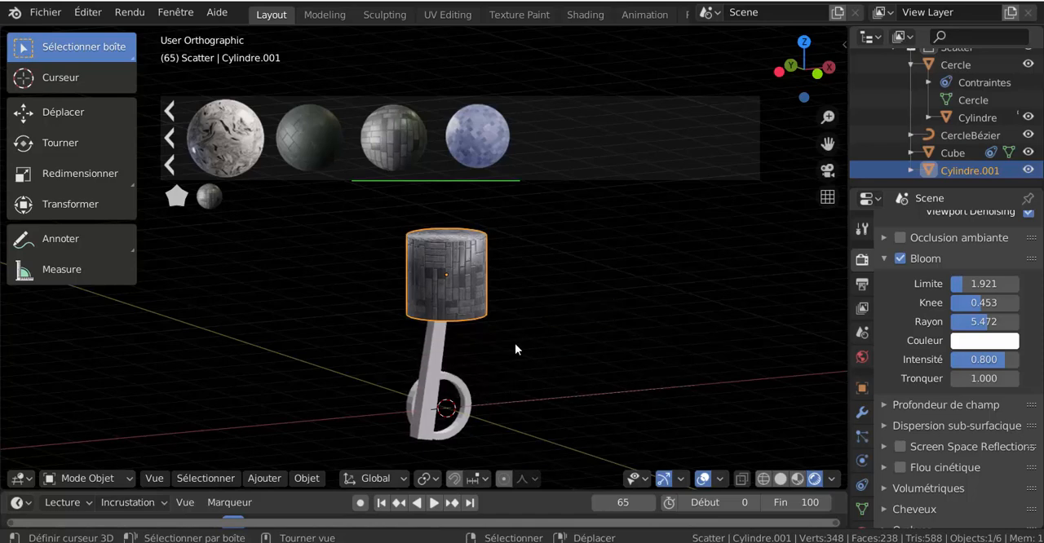
# Inspect the ceramic piston and set Bloom's Limite to 3.230, Knee to 0.000 and Rayon to 4.724
pyautogui.scroll(3, 422, 277)
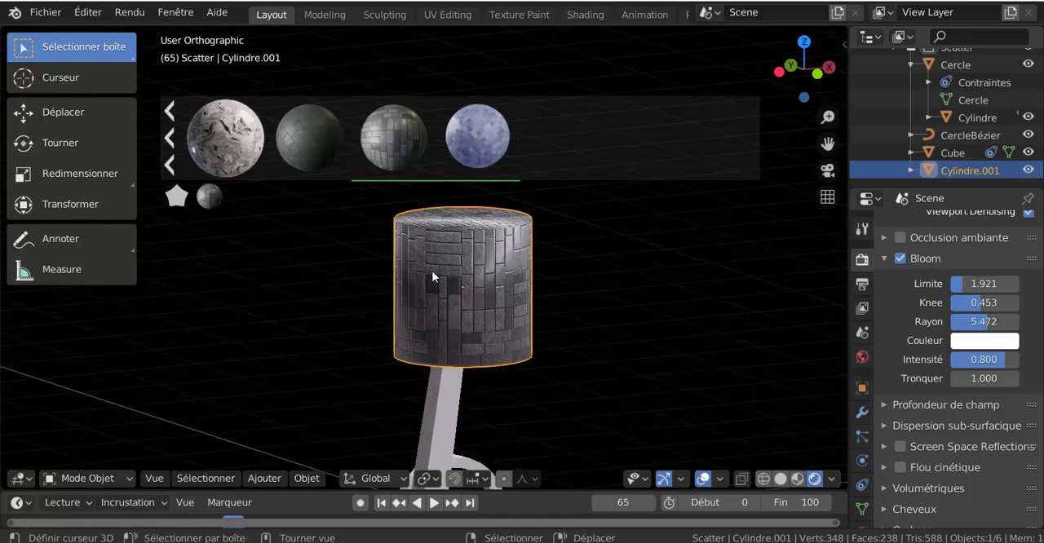
pyautogui.scroll(-3, 580, 332)
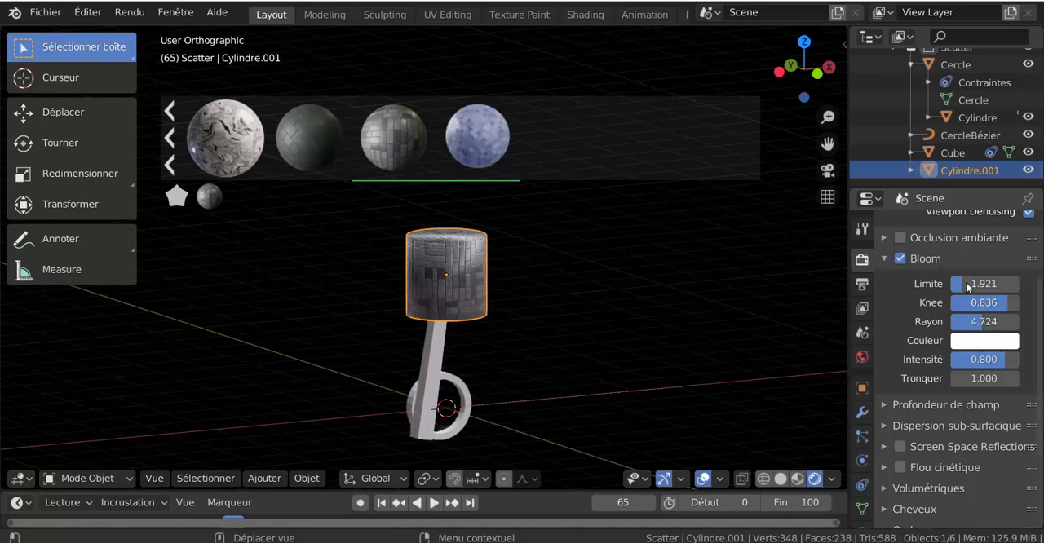
pyautogui.moveTo(965, 282); pyautogui.dragTo(998, 281)
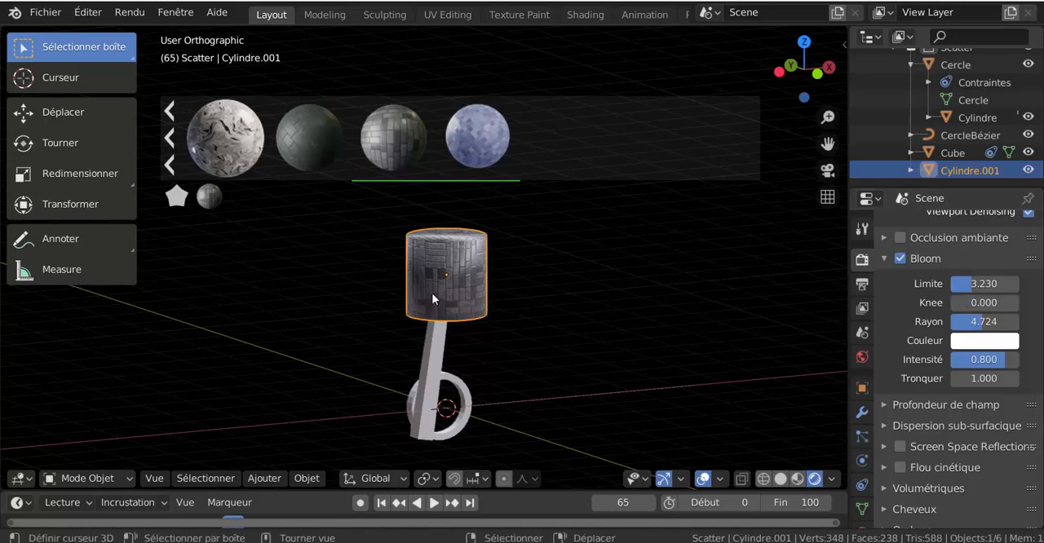
pyautogui.moveTo(432, 293); pyautogui.dragTo(536, 312, button='middle')
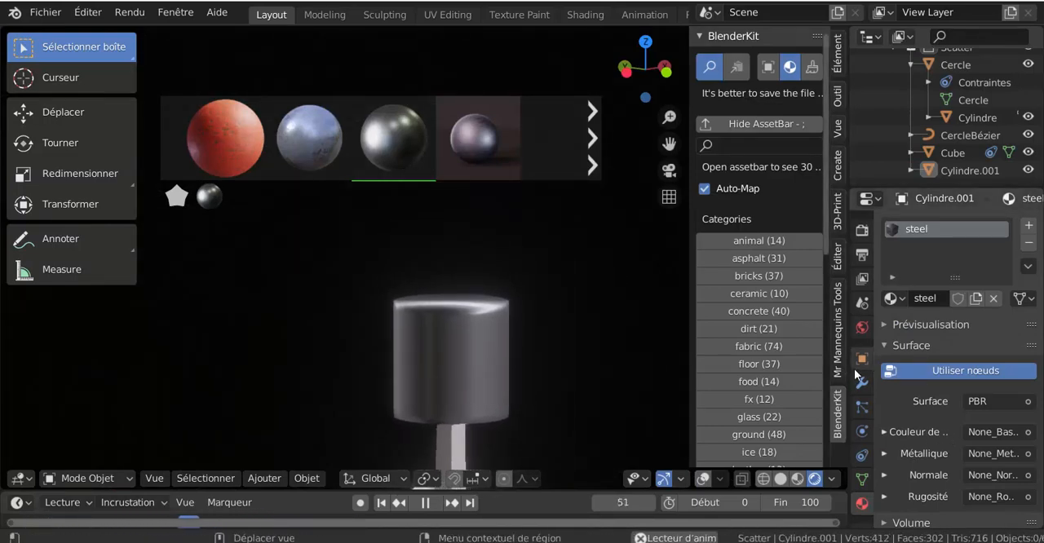
# Switch BlenderKit to models and hide its sidebar, and widen the Properties editor showing the piston's steel material
pyautogui.click(769, 67)
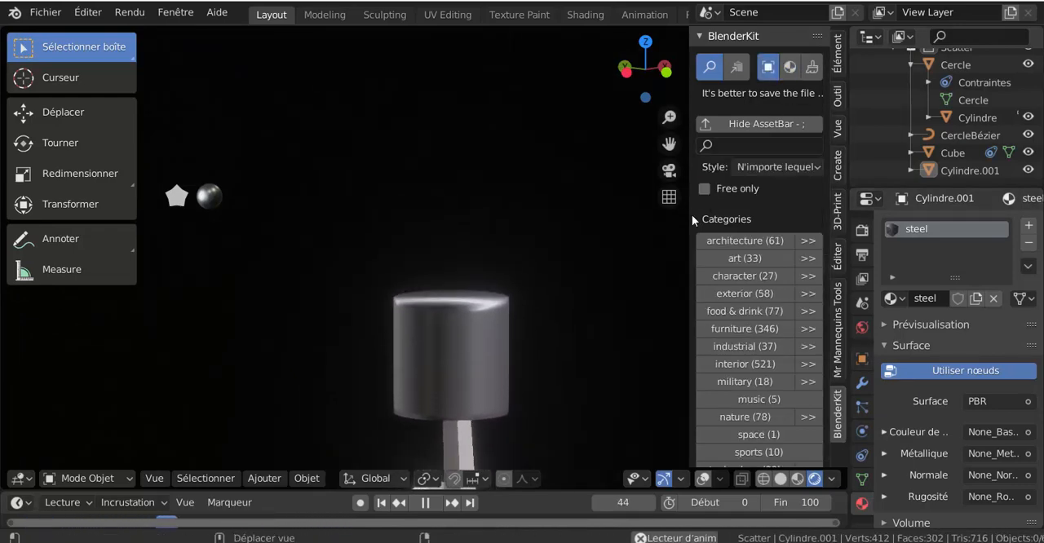
pyautogui.press('n')
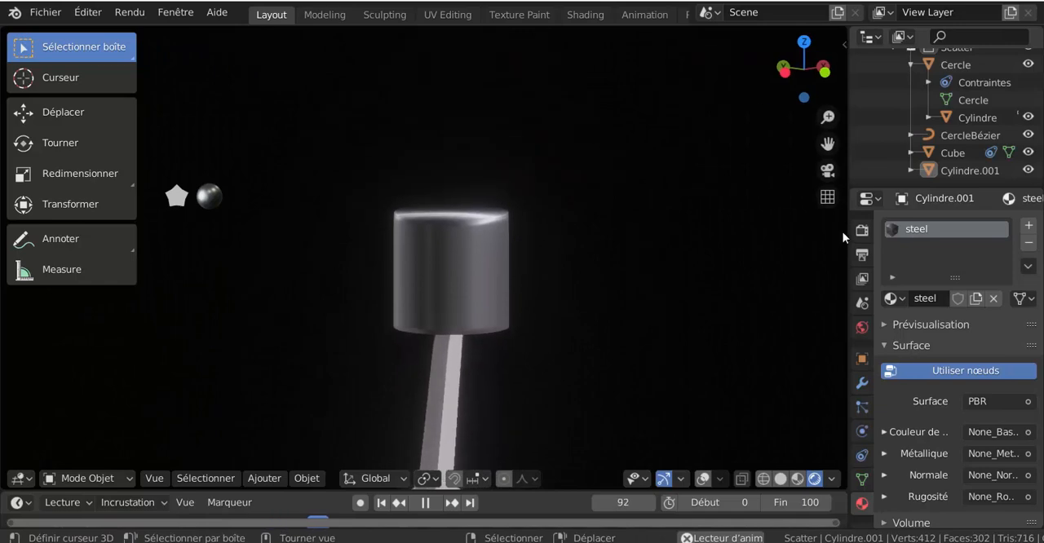
pyautogui.moveTo(847, 229); pyautogui.dragTo(742, 226)
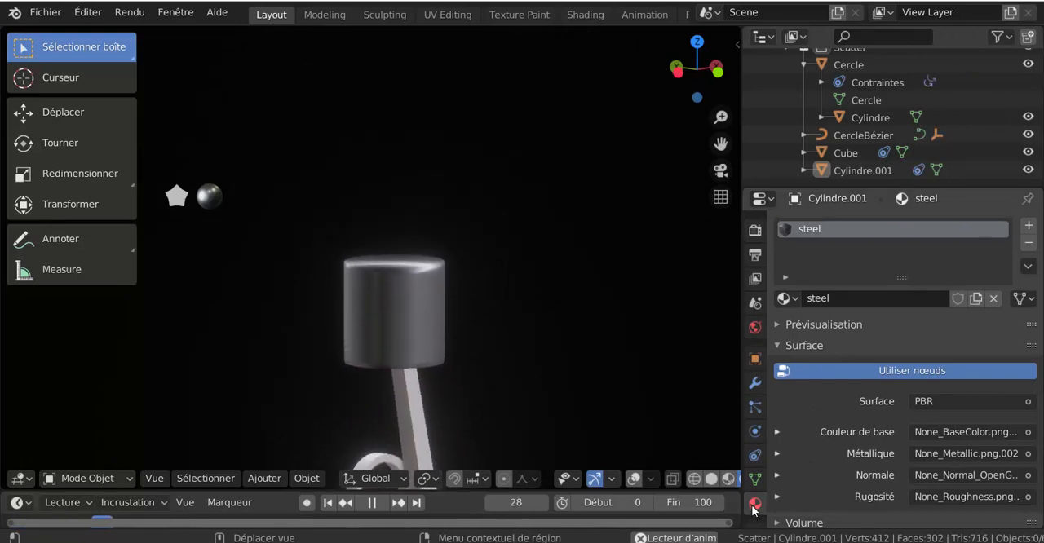
# Review the output dimensions and the Eevee render settings for sampling, ambient occlusion and Bloom
pyautogui.click(755, 254)
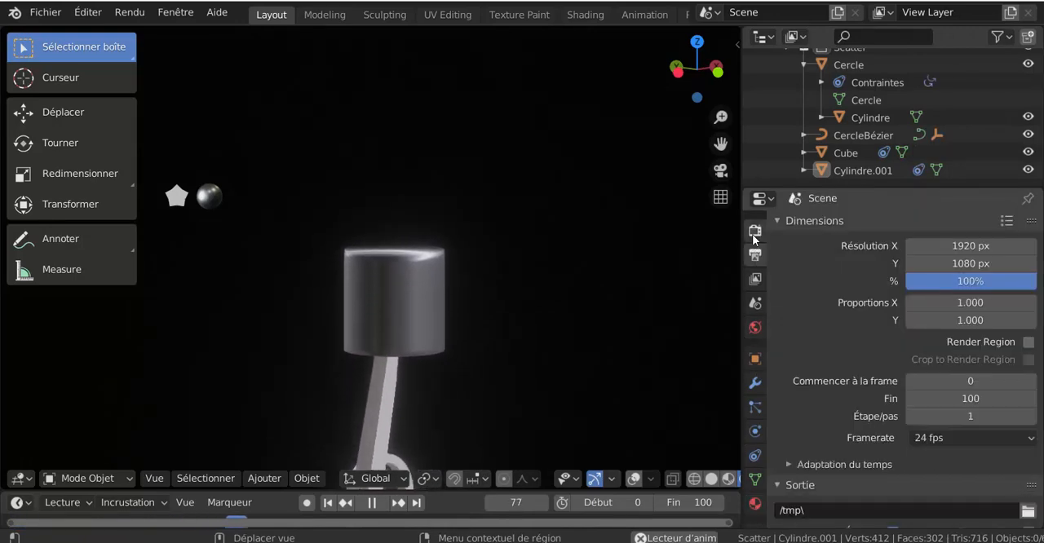
pyautogui.click(752, 231)
pyautogui.scroll(5, 867, 360)
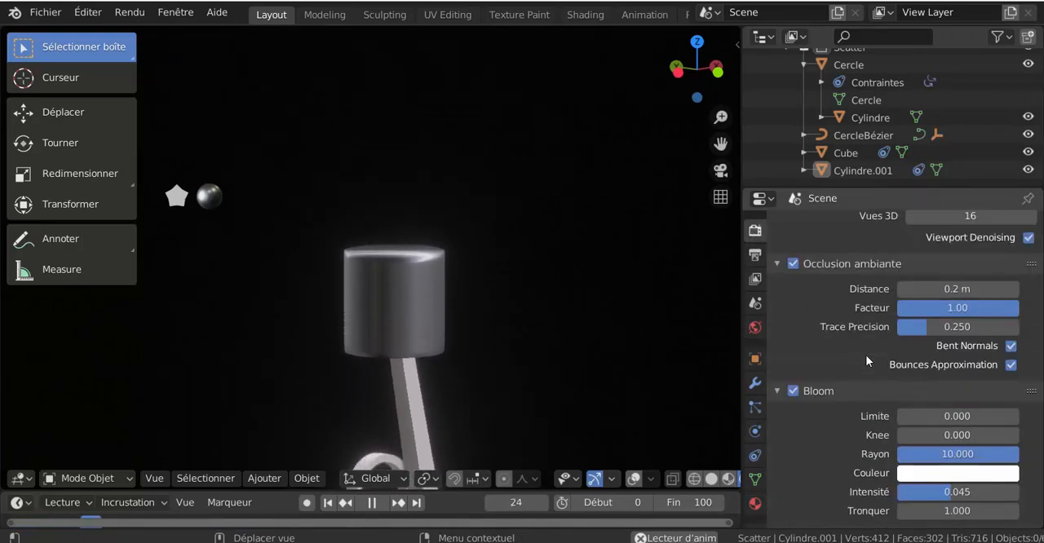
pyautogui.scroll(-1, 867, 359)
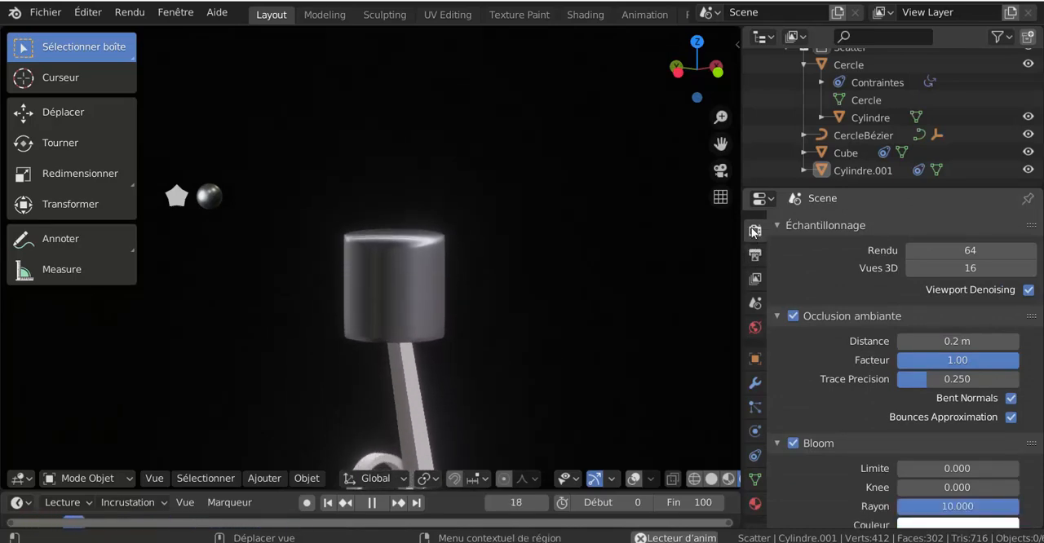
pyautogui.scroll(1, 756, 245)
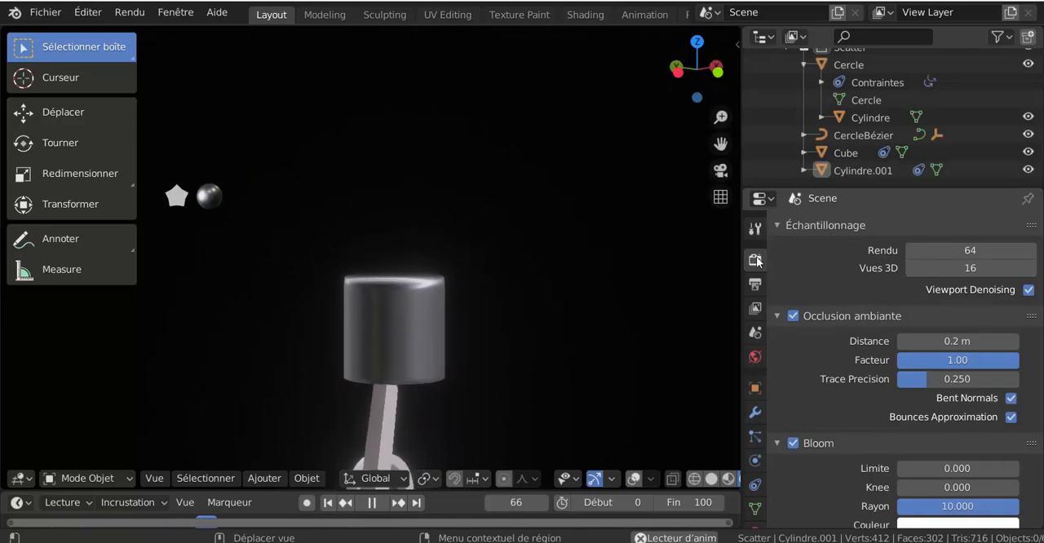
pyautogui.click(757, 236)
pyautogui.click(758, 259)
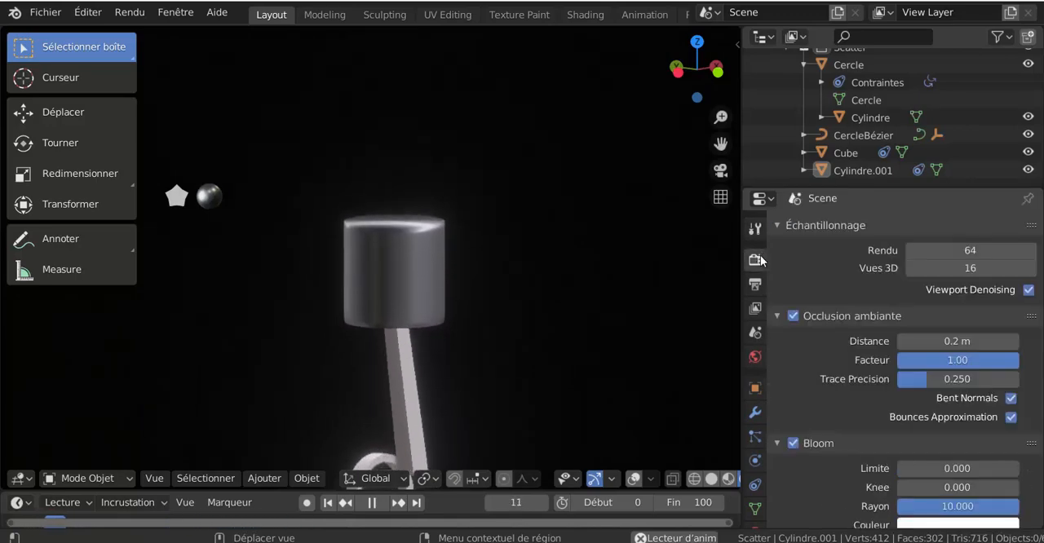
pyautogui.scroll(1, 821, 308)
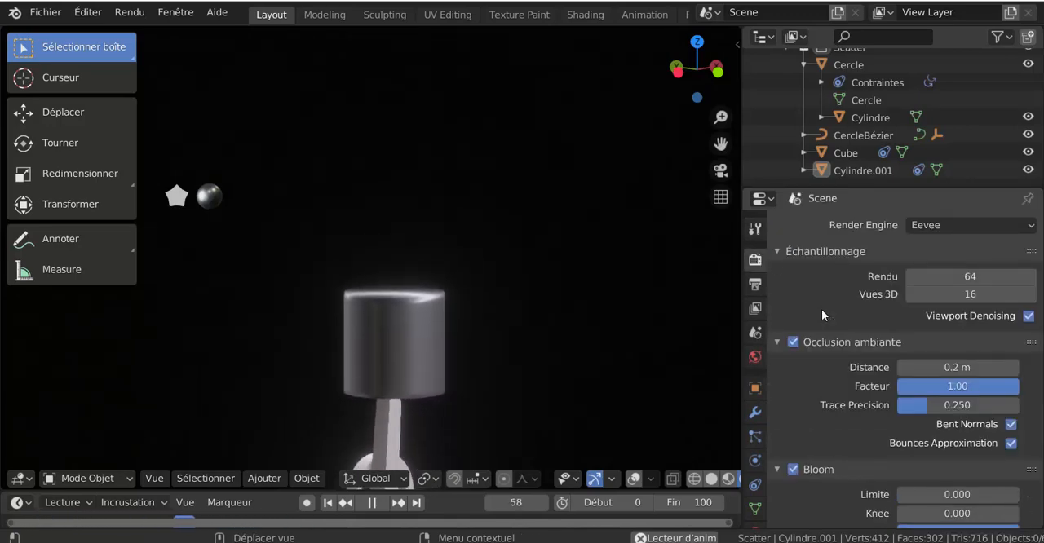
pyautogui.click(755, 284)
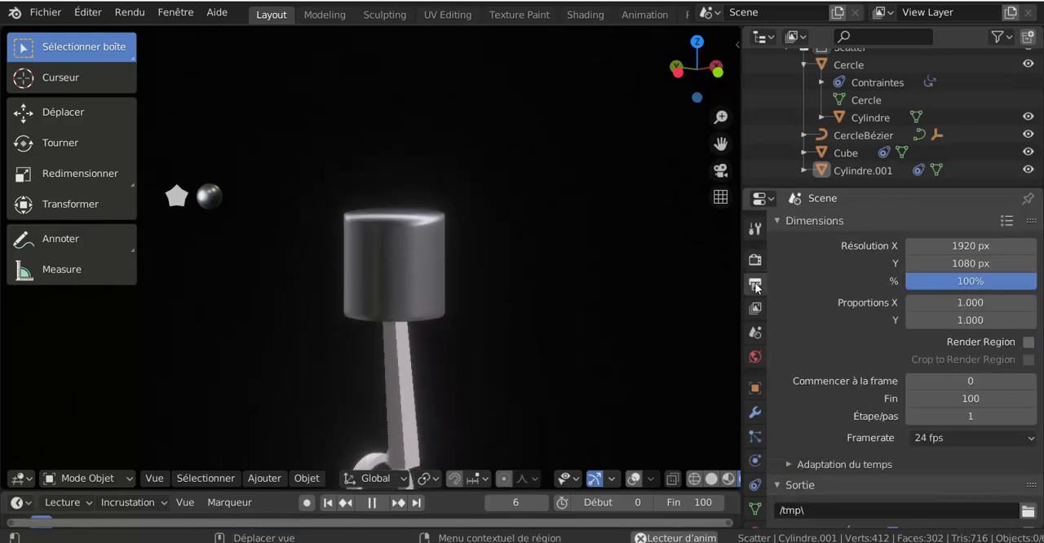
pyautogui.click(755, 260)
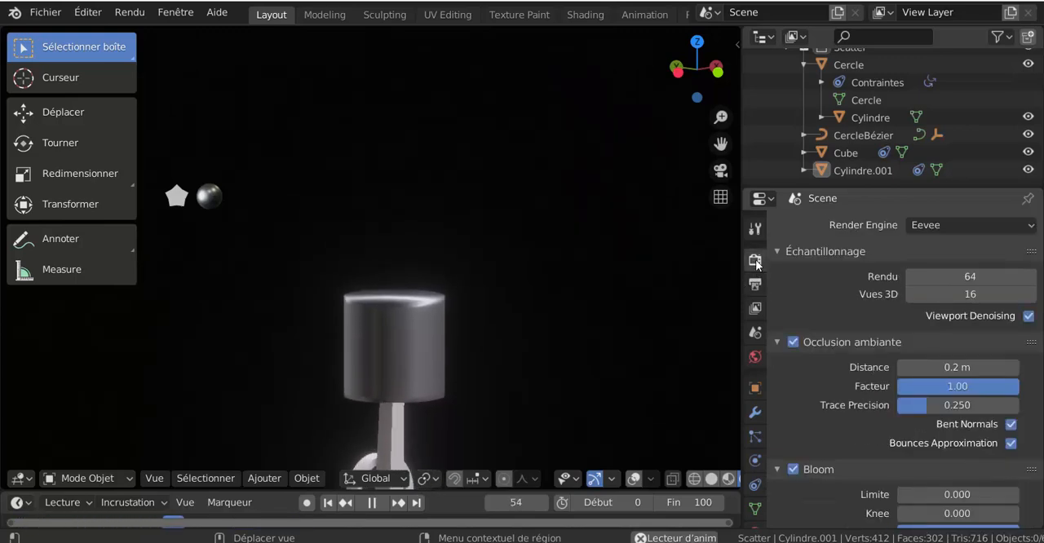
pyautogui.scroll(-5, 848, 436)
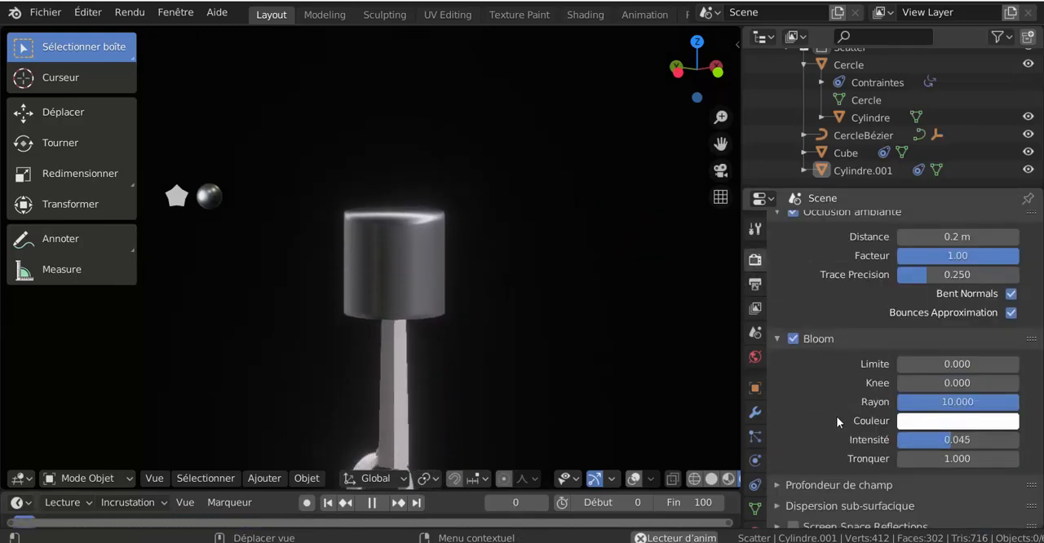
pyautogui.scroll(-1, 836, 416)
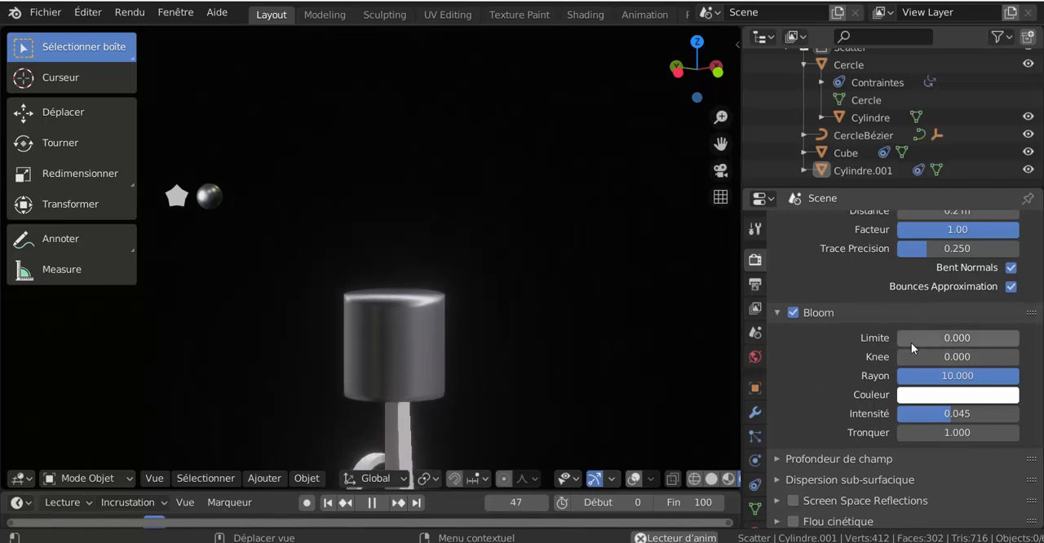
pyautogui.moveTo(910, 343)
pyautogui.mouseDown()
pyautogui.moveTo(946, 343)
pyautogui.moveTo(898, 338)
pyautogui.mouseUp()
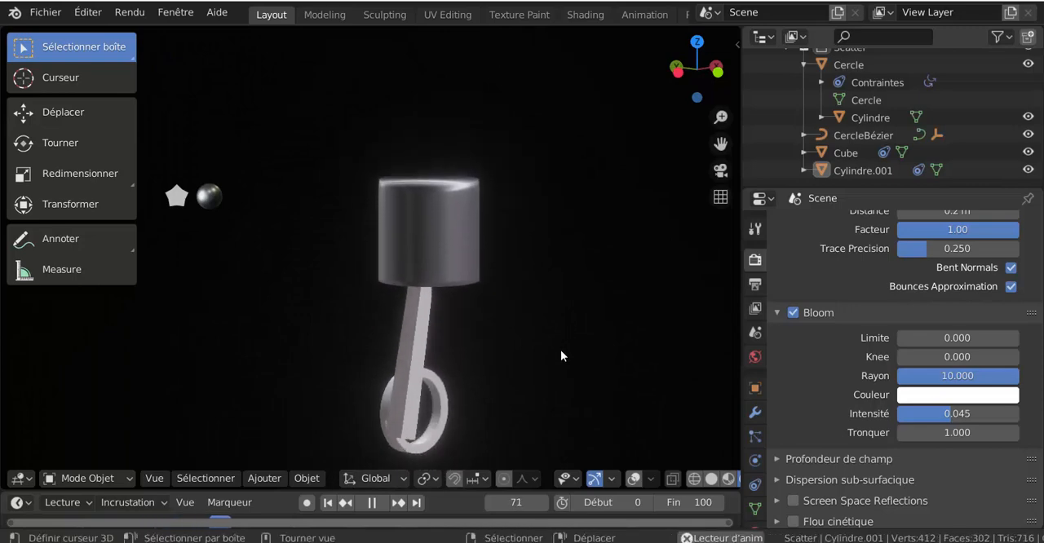
# Inspect the playing piston, rod and wheel animation from several angles, including straight along the Y axis
pyautogui.moveTo(552, 347); pyautogui.dragTo(577, 346, button='middle')
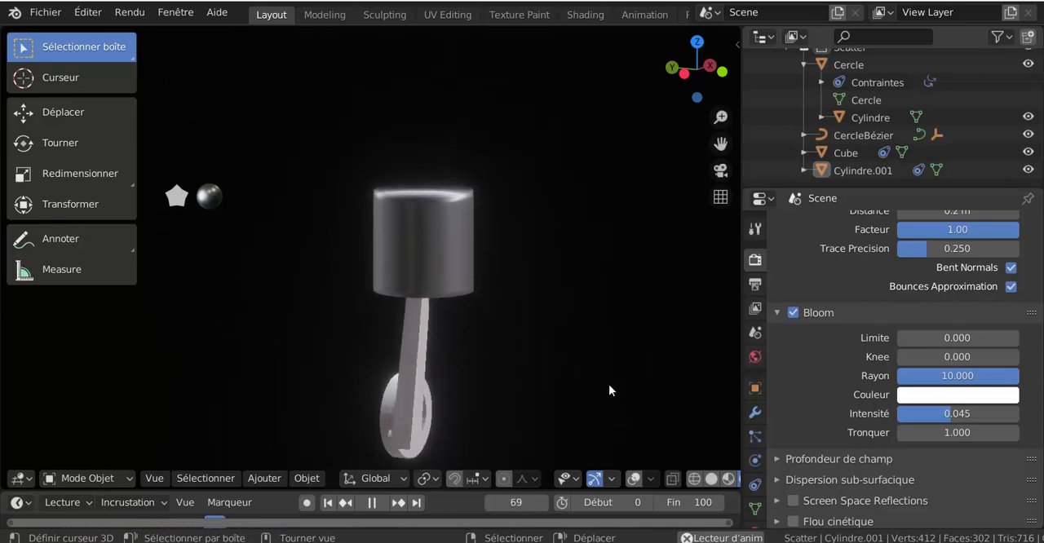
pyautogui.moveTo(587, 341)
pyautogui.mouseDown(button='middle')
pyautogui.moveTo(491, 341)
pyautogui.moveTo(572, 349)
pyautogui.mouseUp(button='middle')
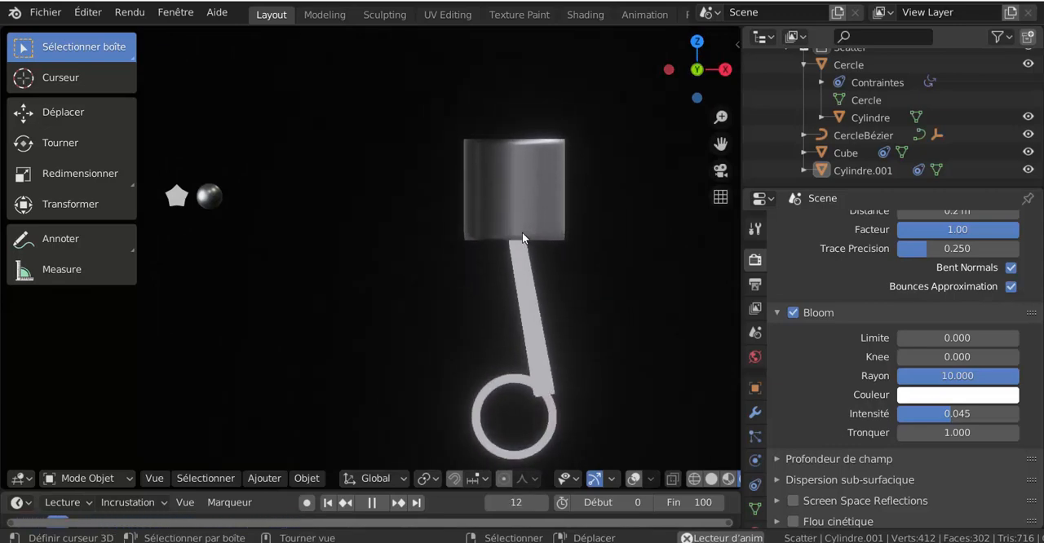
pyautogui.keyDown('shift'); pyautogui.moveTo(637, 355); pyautogui.dragTo(573, 309, button='middle'); pyautogui.keyUp('shift')
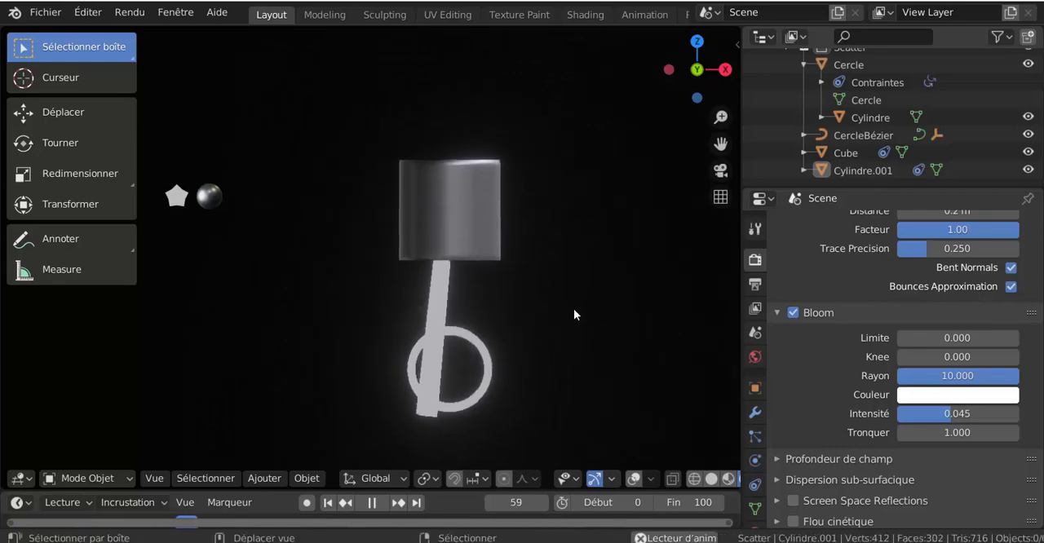